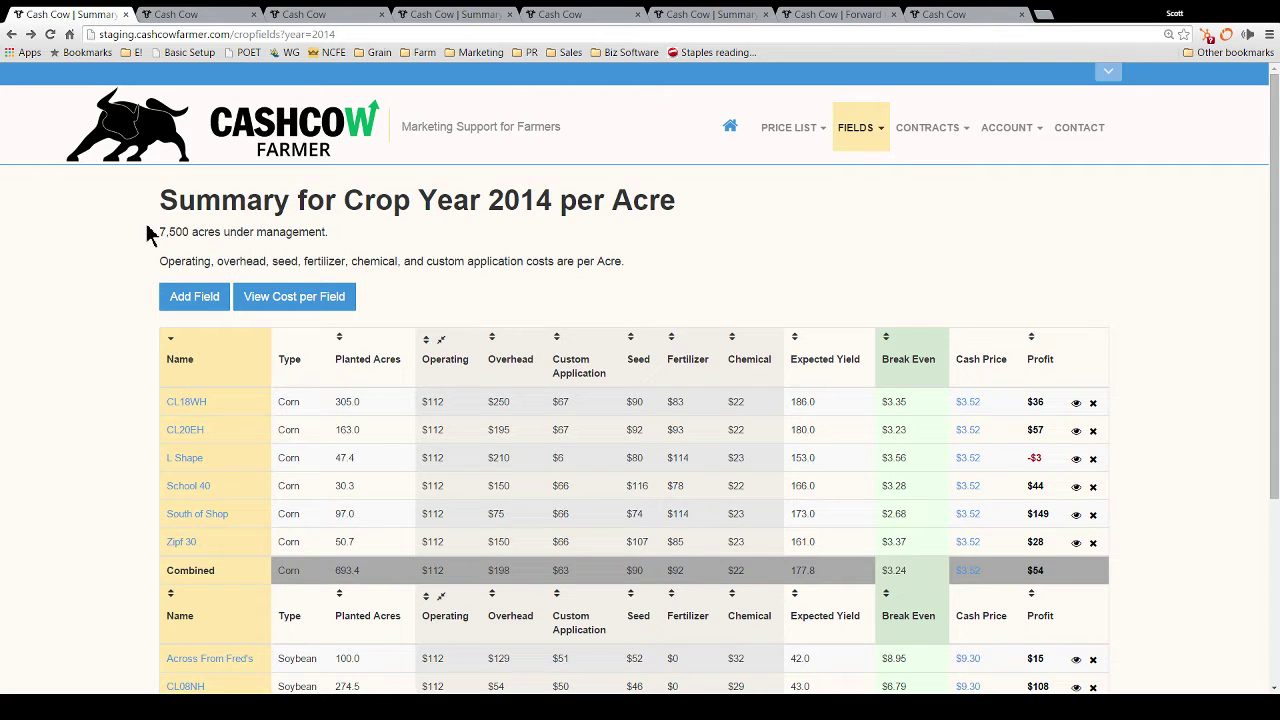
- Collapse the per-acre cost columns of the 2014 crop summary into one input cost column and expand them again
scroll(128, 262, down, 1)
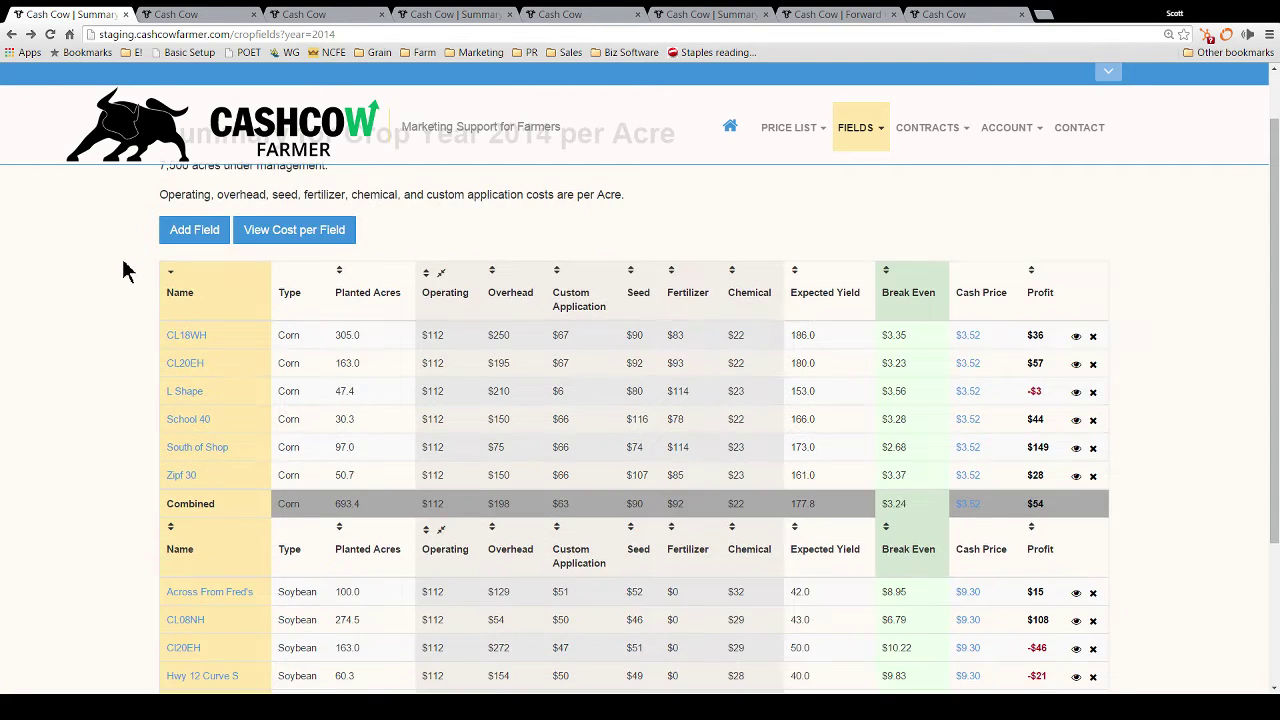
scroll(126, 270, up, 1)
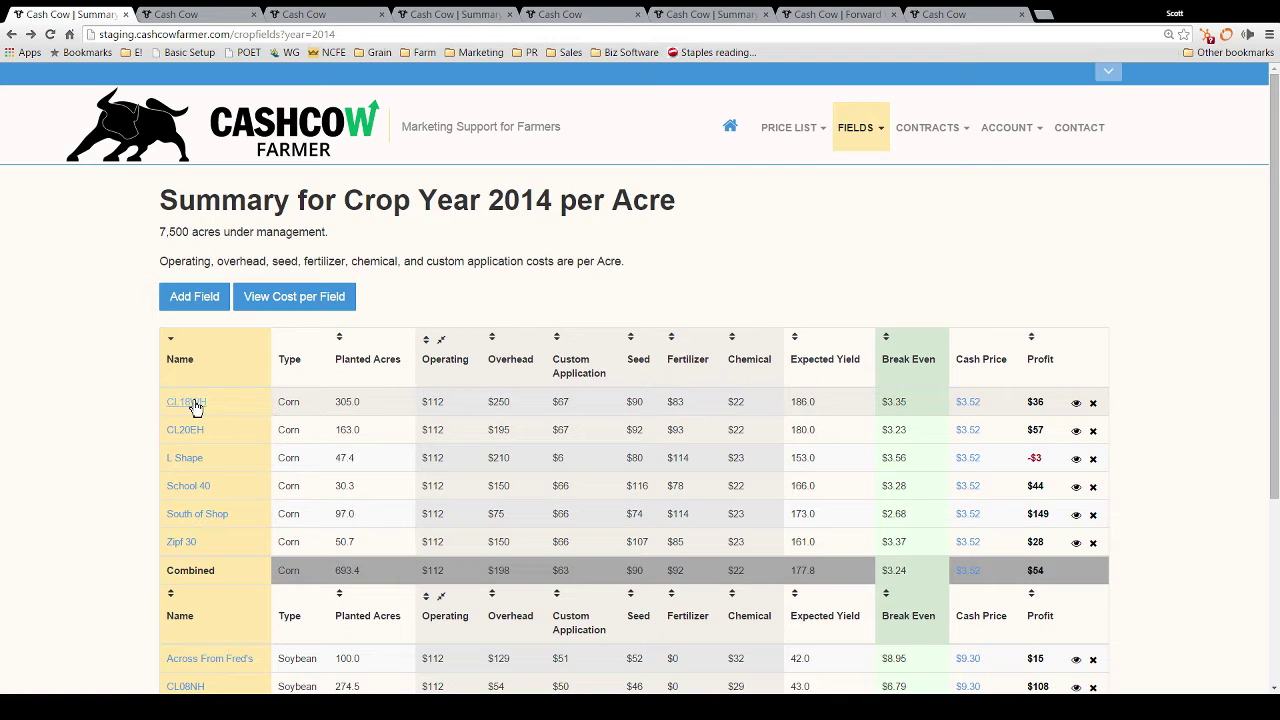
scroll(137, 414, down, 1)
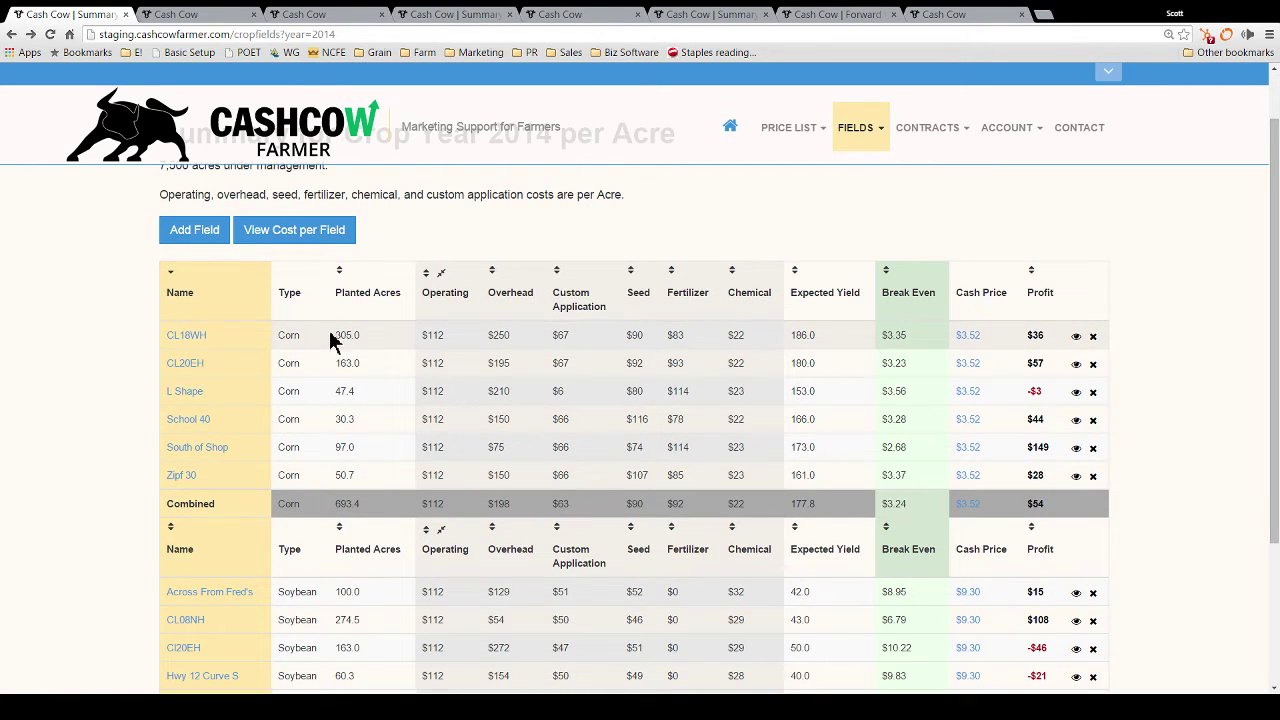
click(441, 273)
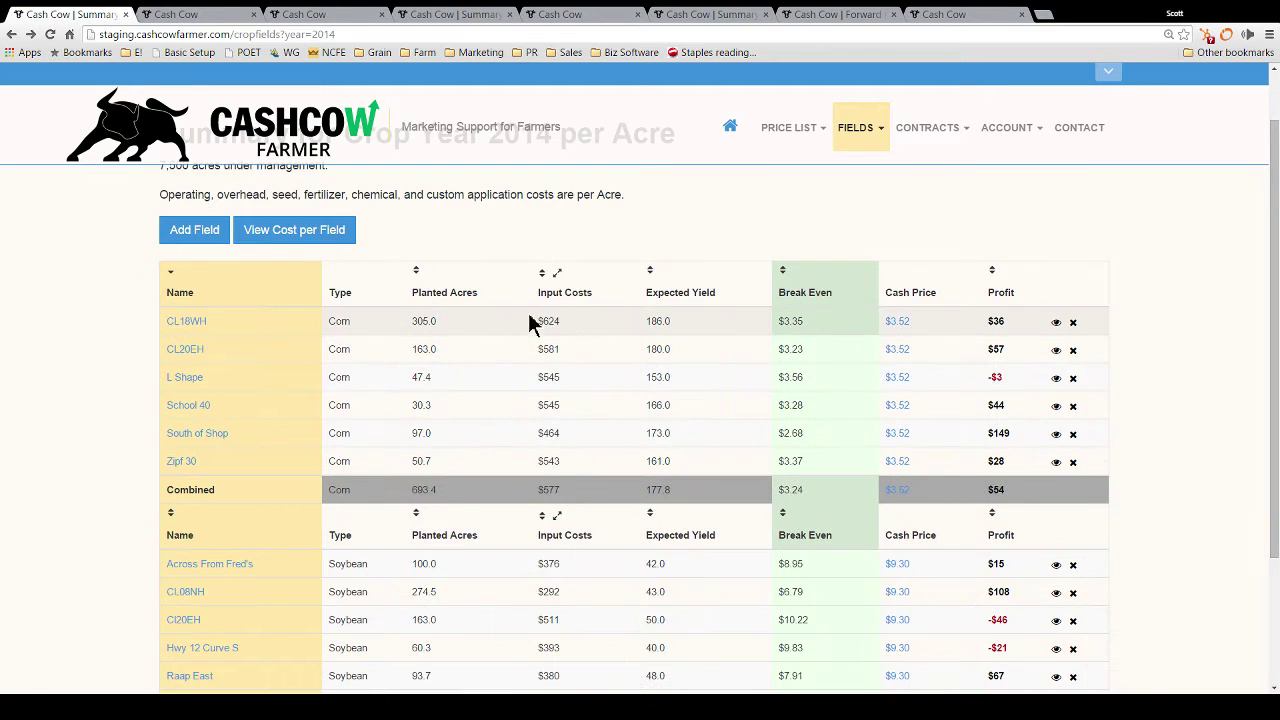
click(557, 273)
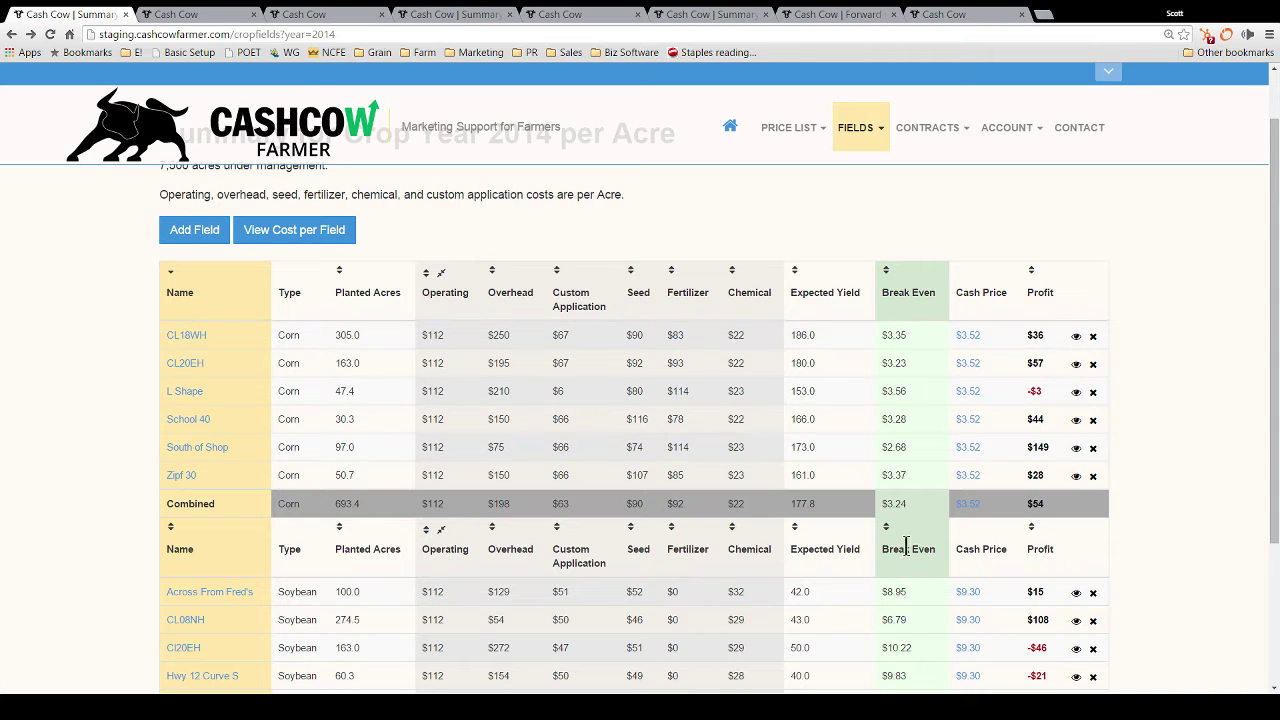
- Check the CL18WH field's cash price and open the price list for 2014
click(968, 338)
click(976, 337)
click(806, 130)
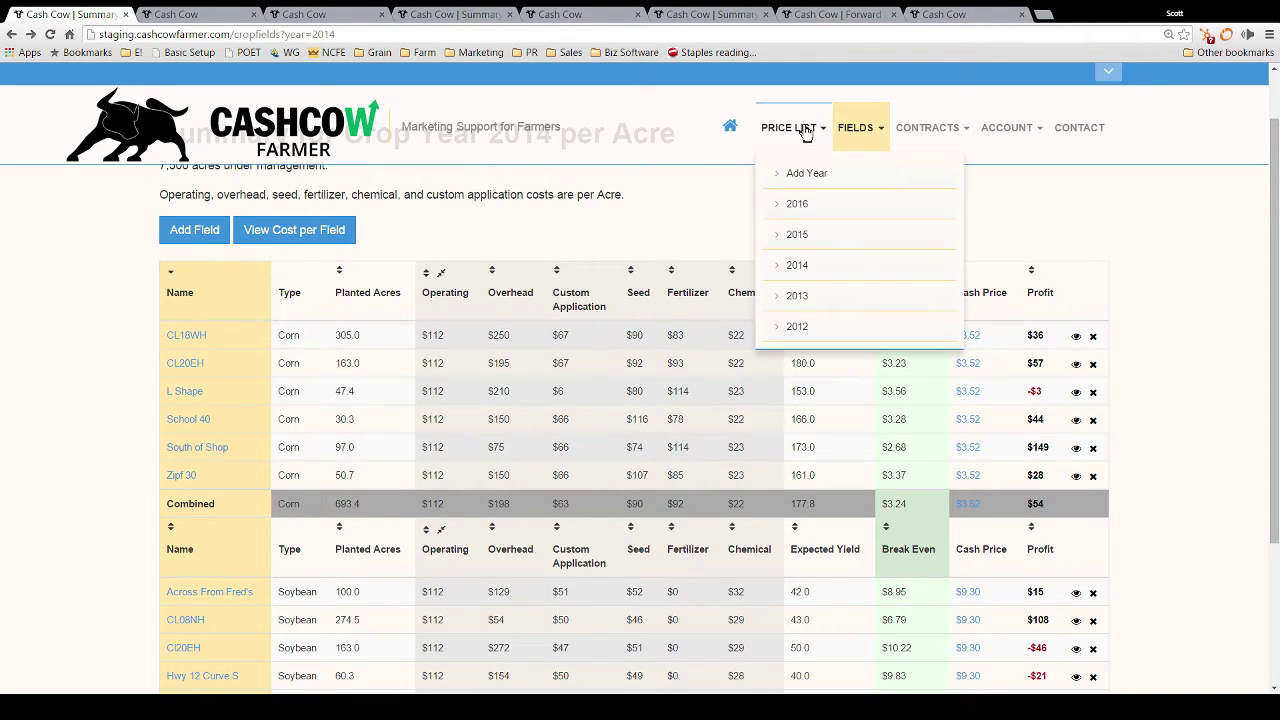
click(800, 266)
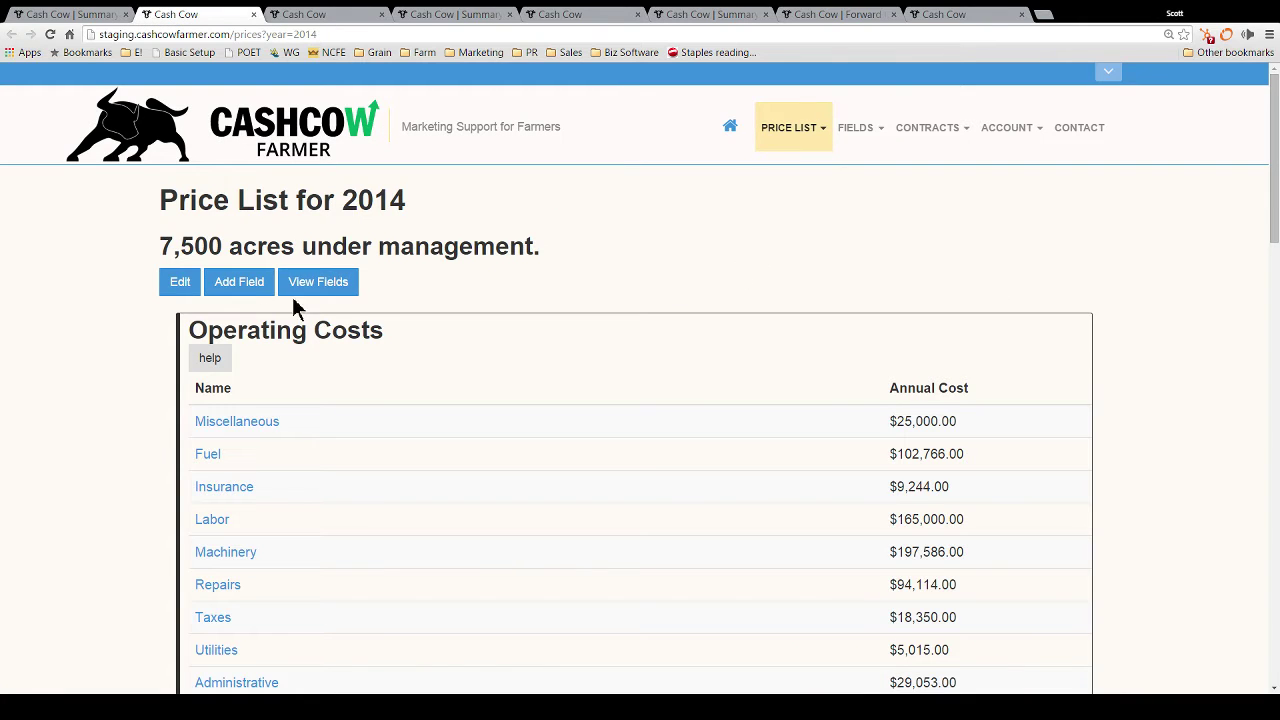
- Look over the operating costs of the 2014 price list and open the list for editing
scroll(120, 300, down, 1)
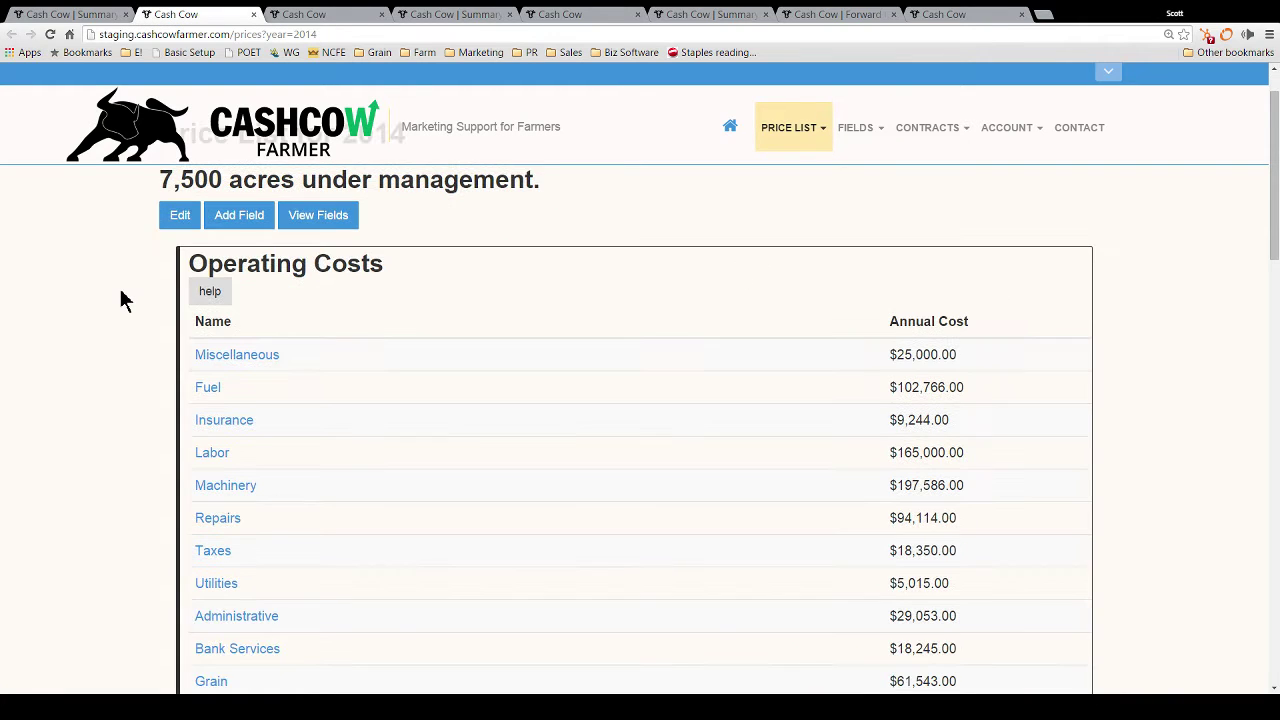
scroll(120, 300, up, 1)
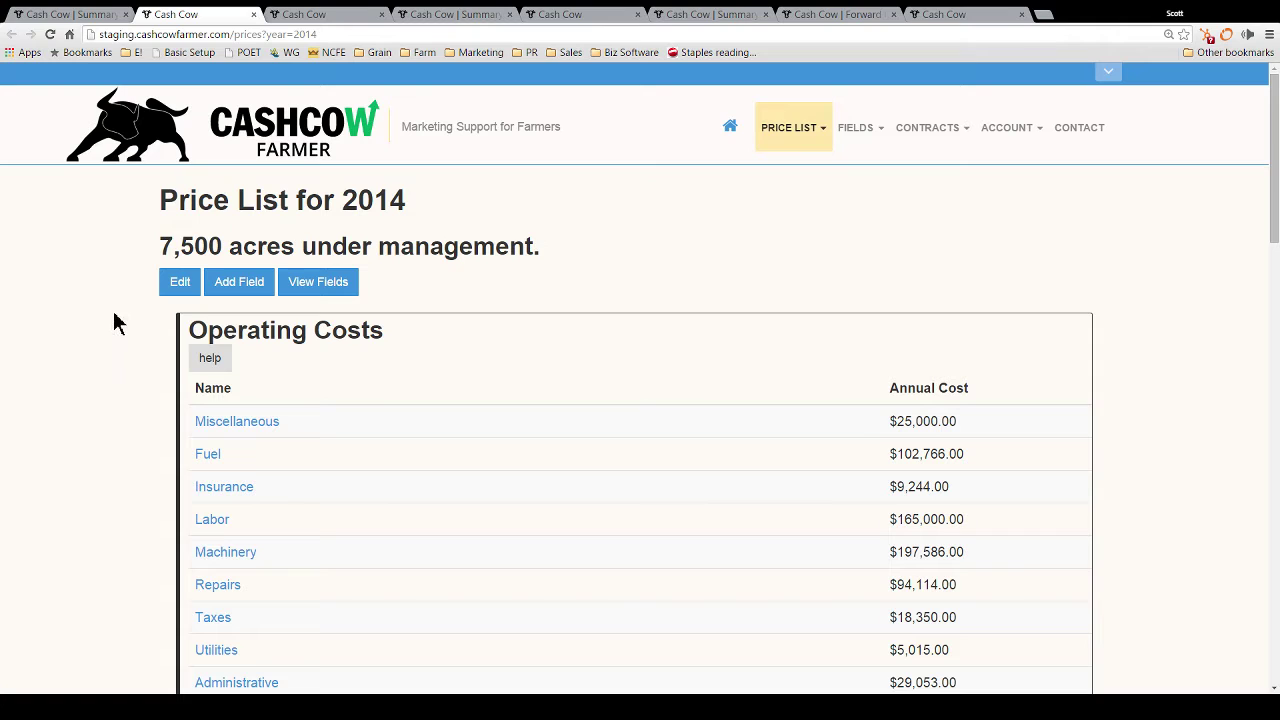
scroll(114, 323, down, 1)
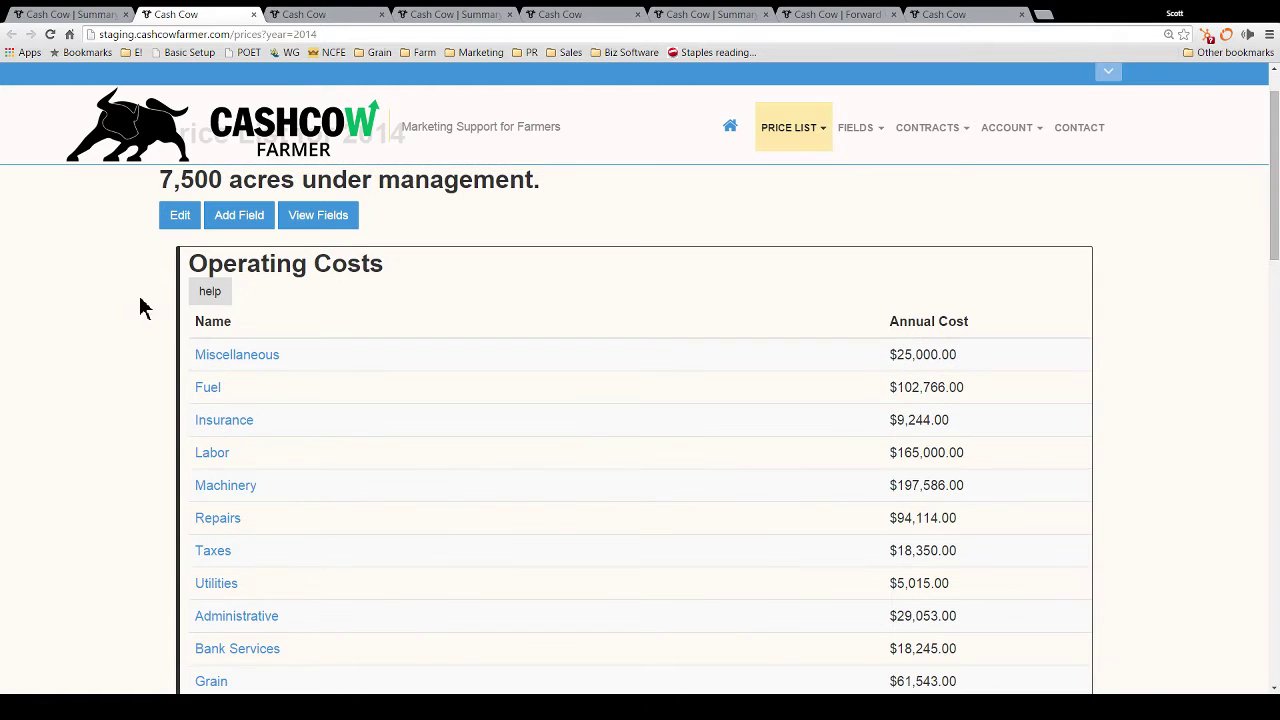
click(182, 215)
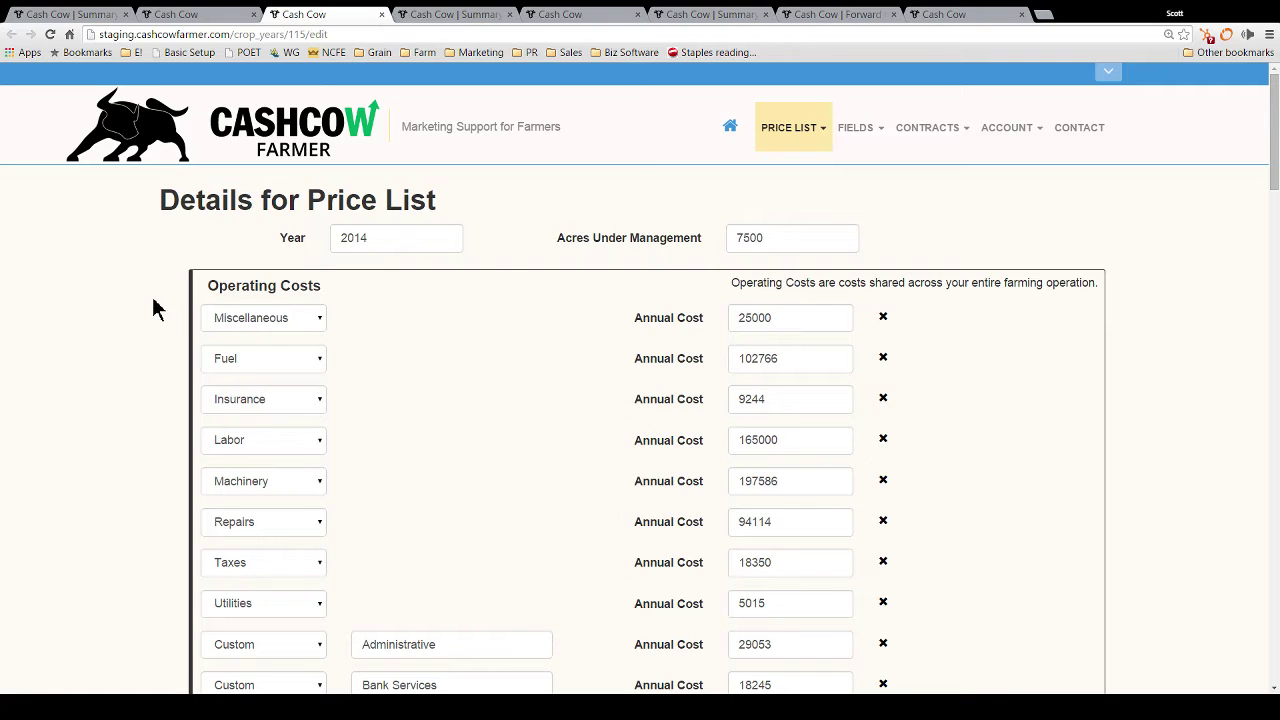
- Examine the category choices of the Miscellaneous operating cost and the custom Administrative operating cost
scroll(166, 334, down, 1)
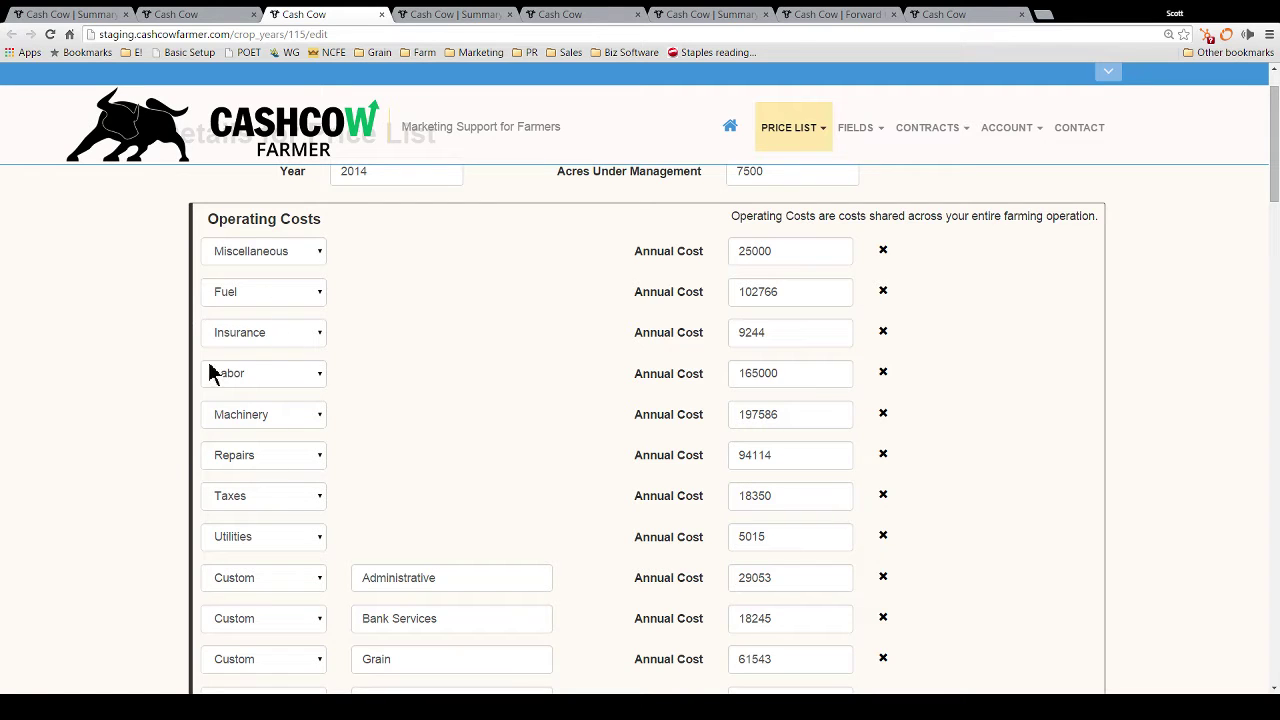
click(315, 258)
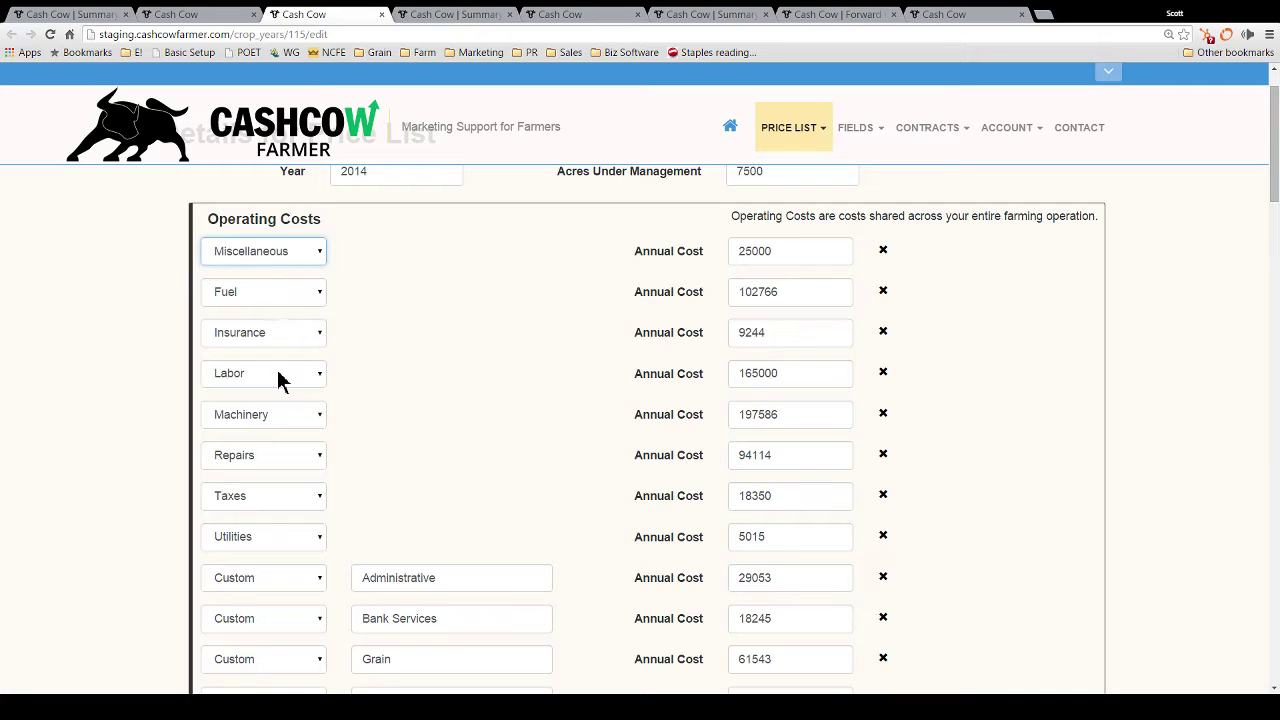
scroll(143, 306, down, 2)
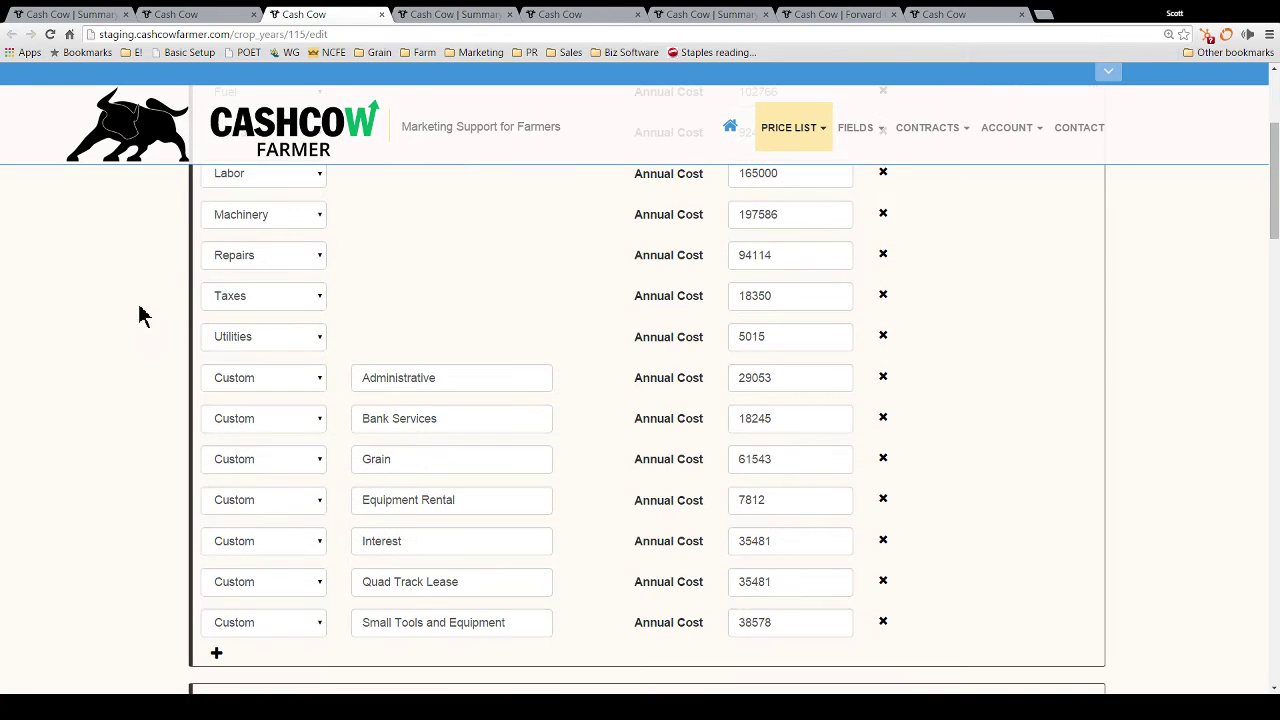
click(311, 384)
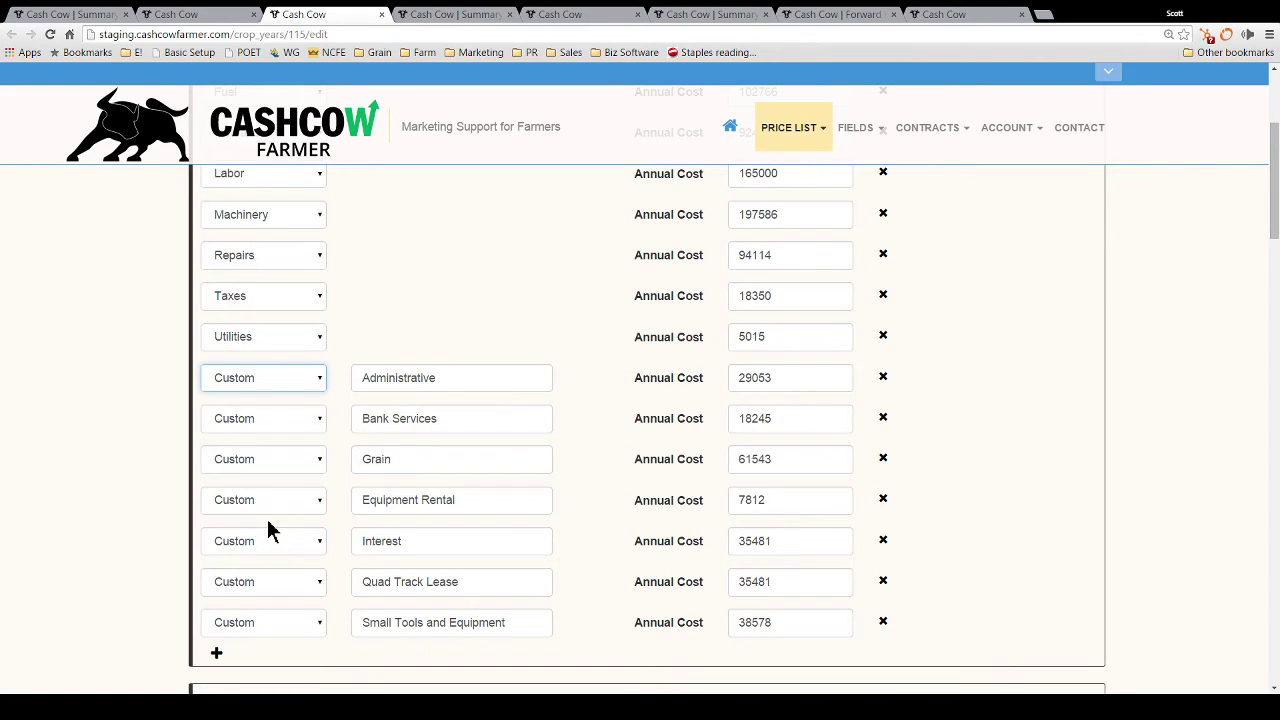
click(390, 385)
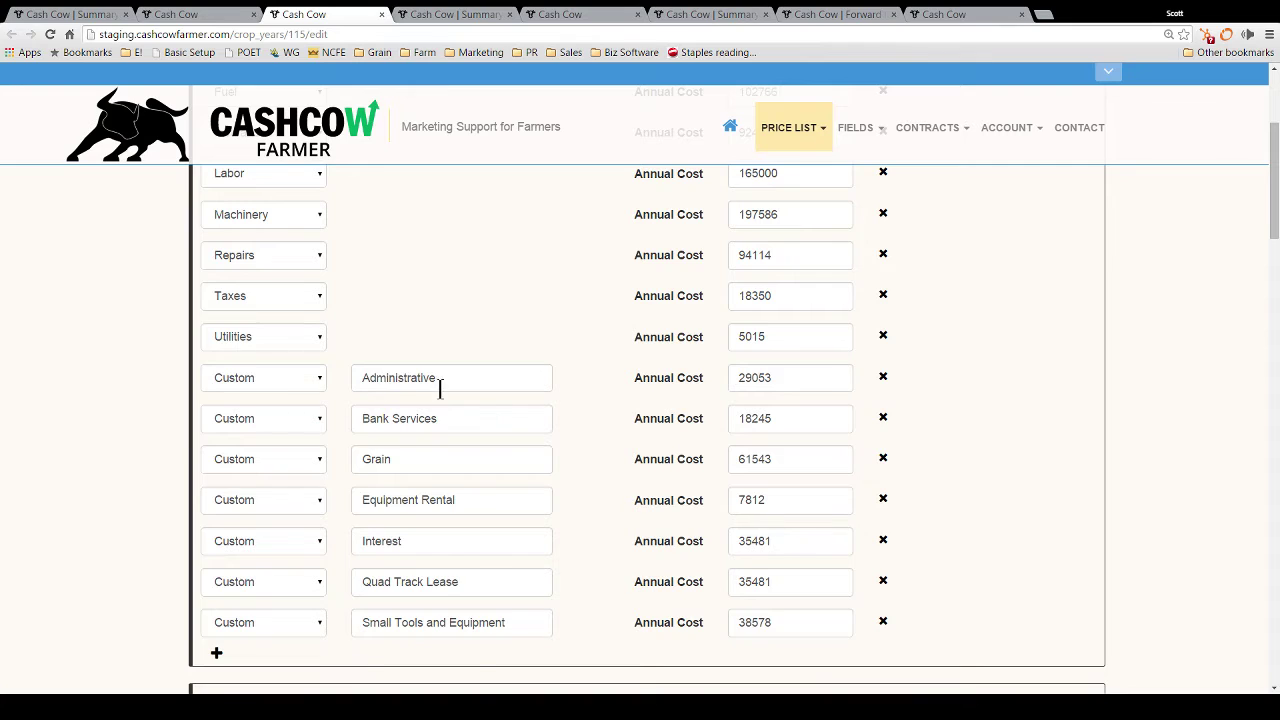
- Add an operating cost row and try Fuel as its category before returning it to Custom
scroll(249, 557, down, 1)
click(218, 586)
scroll(330, 505, down, 2)
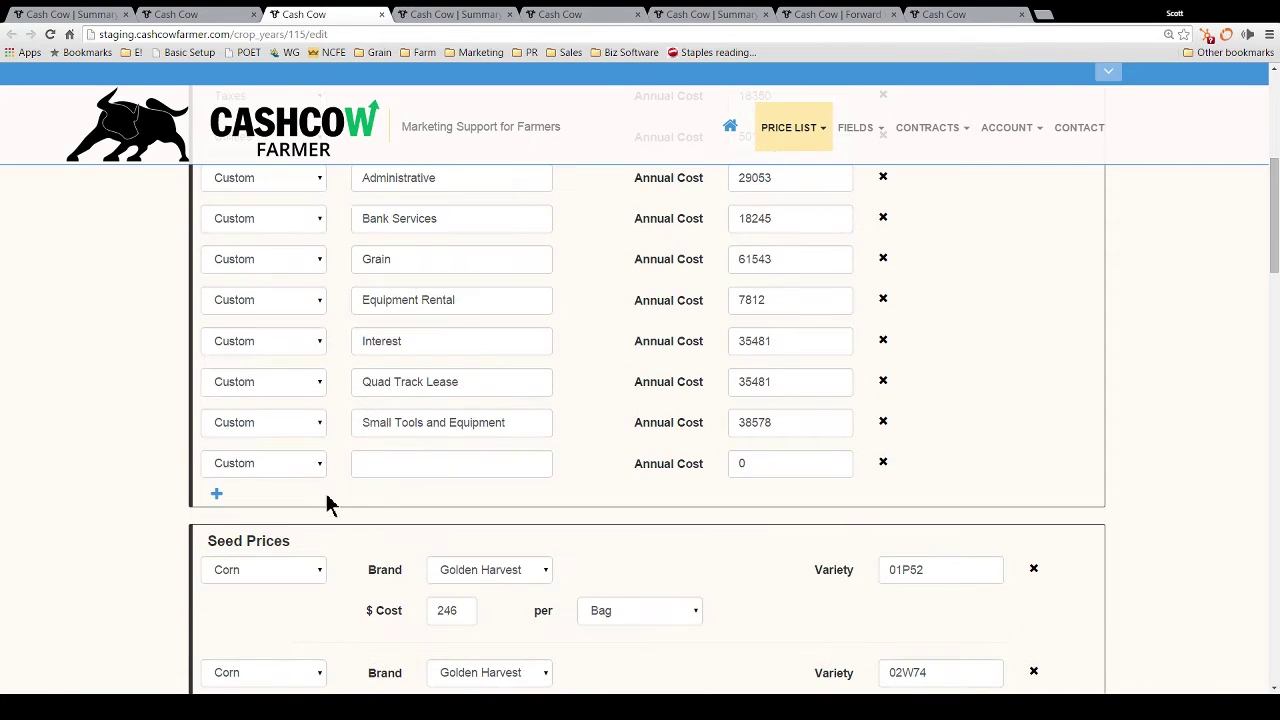
click(318, 466)
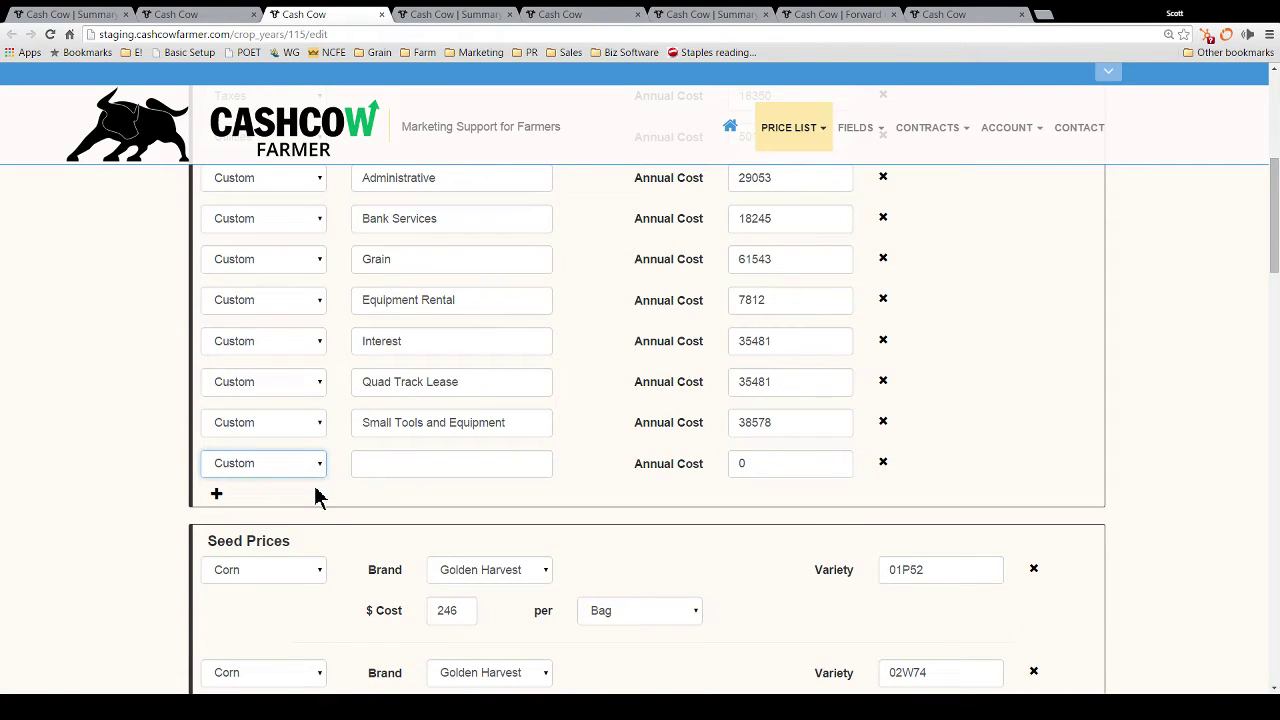
click(318, 495)
click(318, 463)
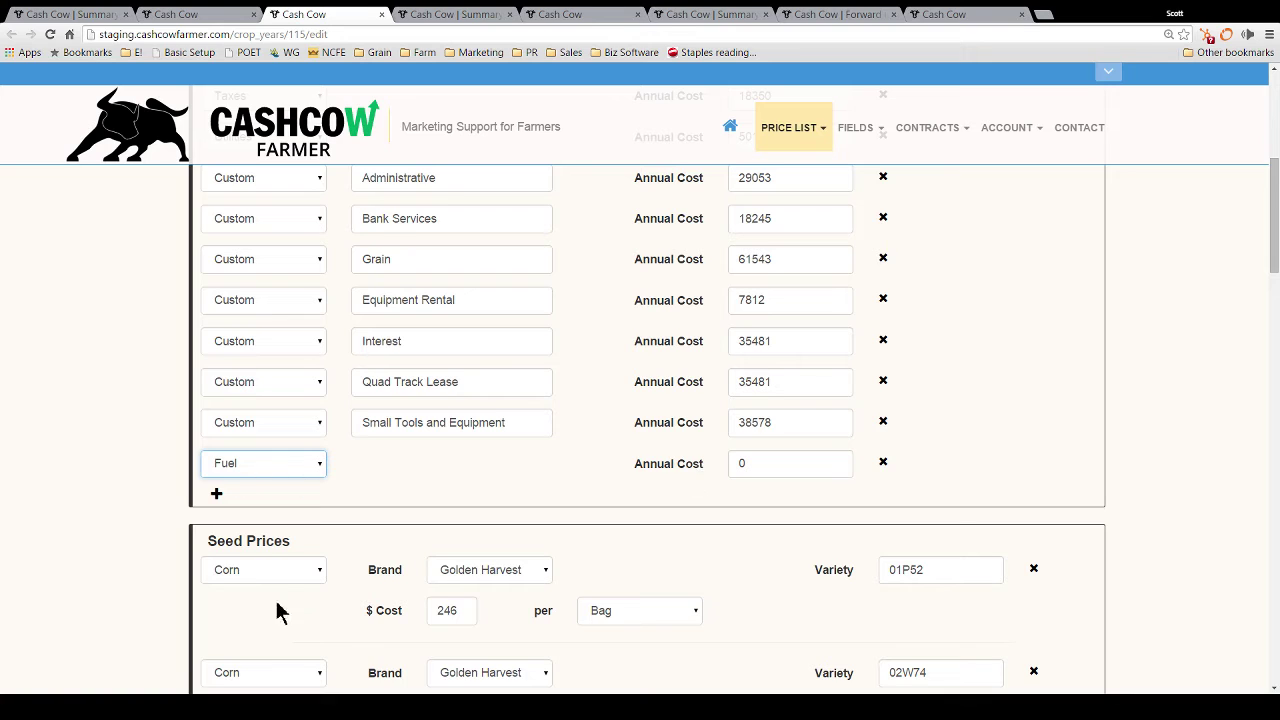
click(277, 614)
- Try the name and annual cost fields of the new custom operating cost and remove that row
click(446, 468)
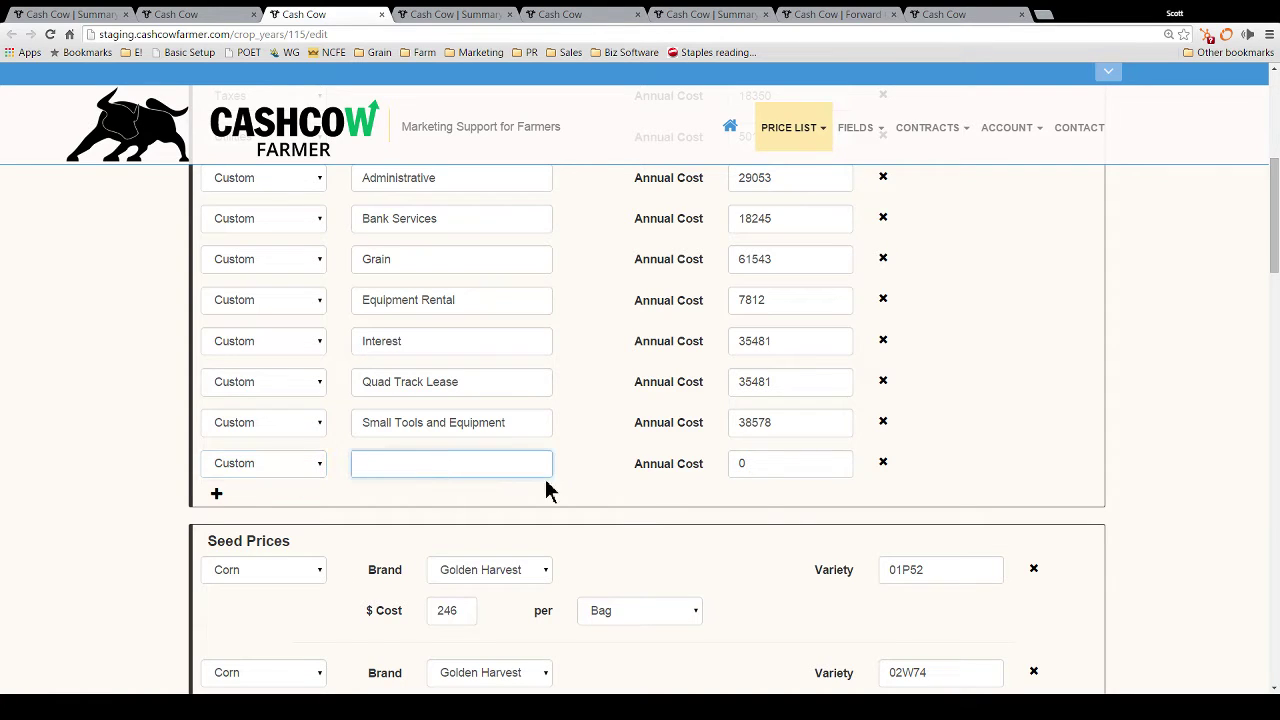
click(758, 468)
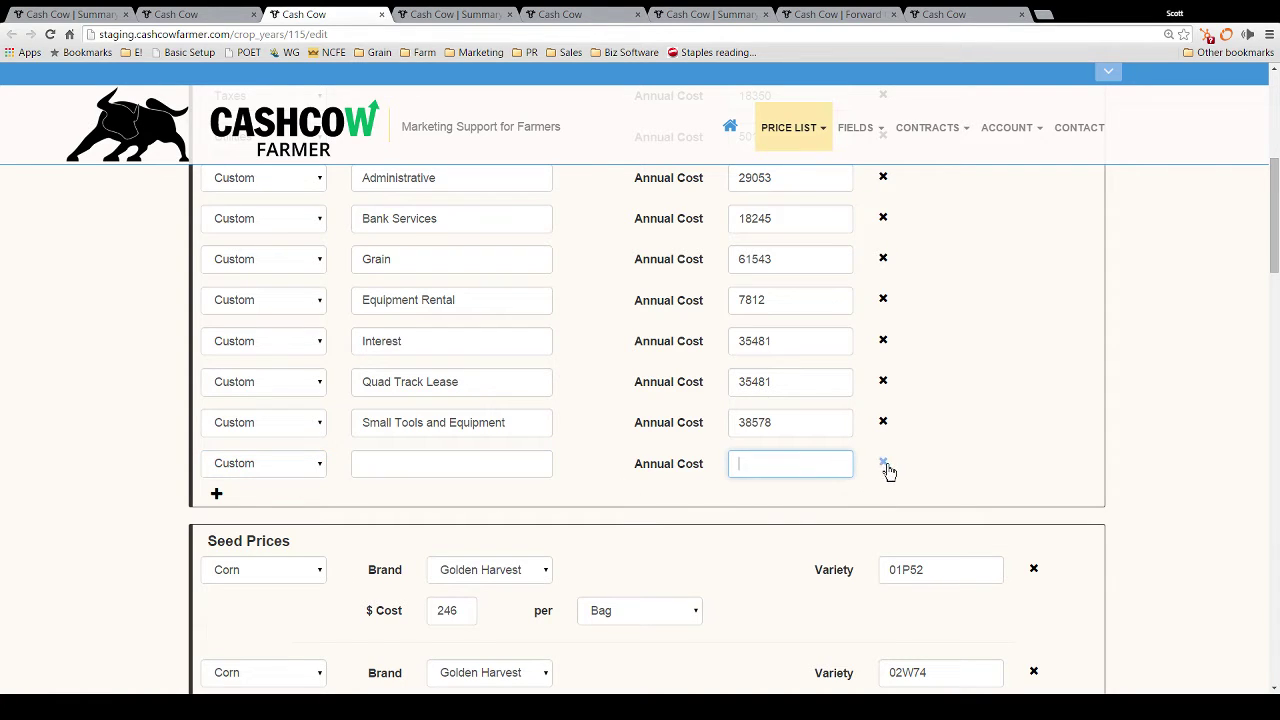
click(884, 465)
- Examine the crop, brand and cost unit choices of the seed price entry for variety 01P52
scroll(60, 413, down, 1)
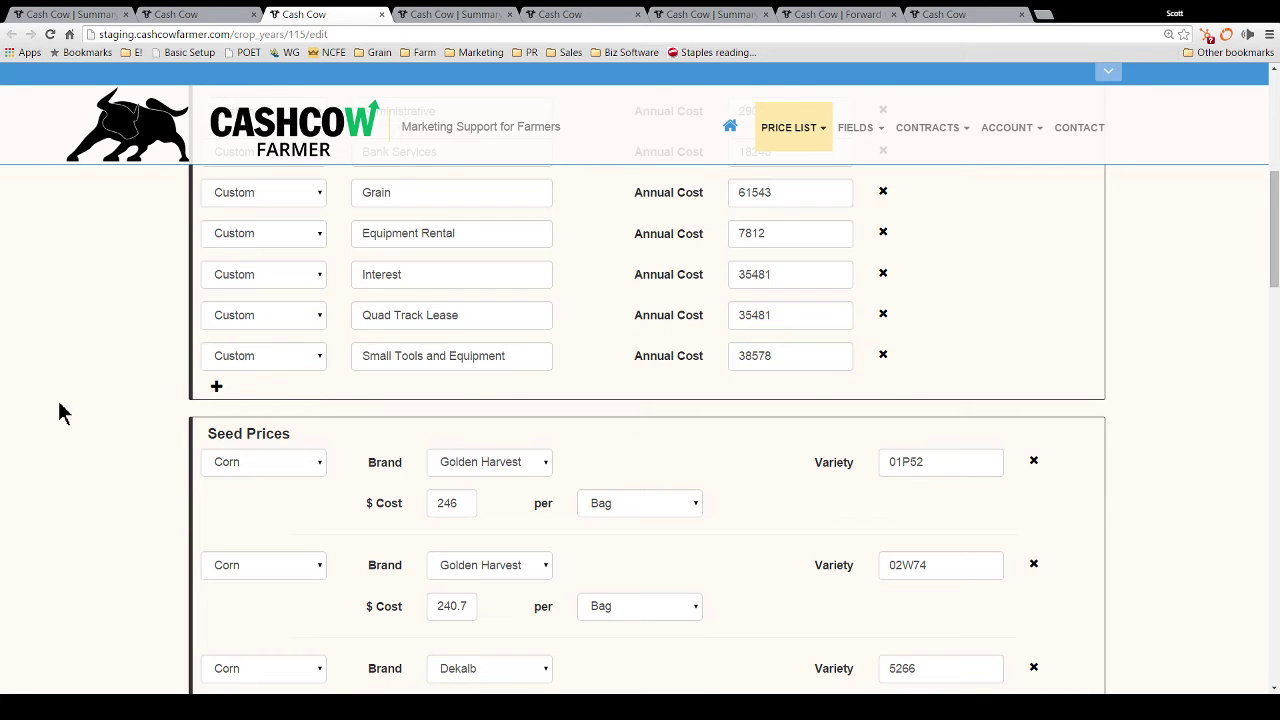
scroll(60, 413, down, 2)
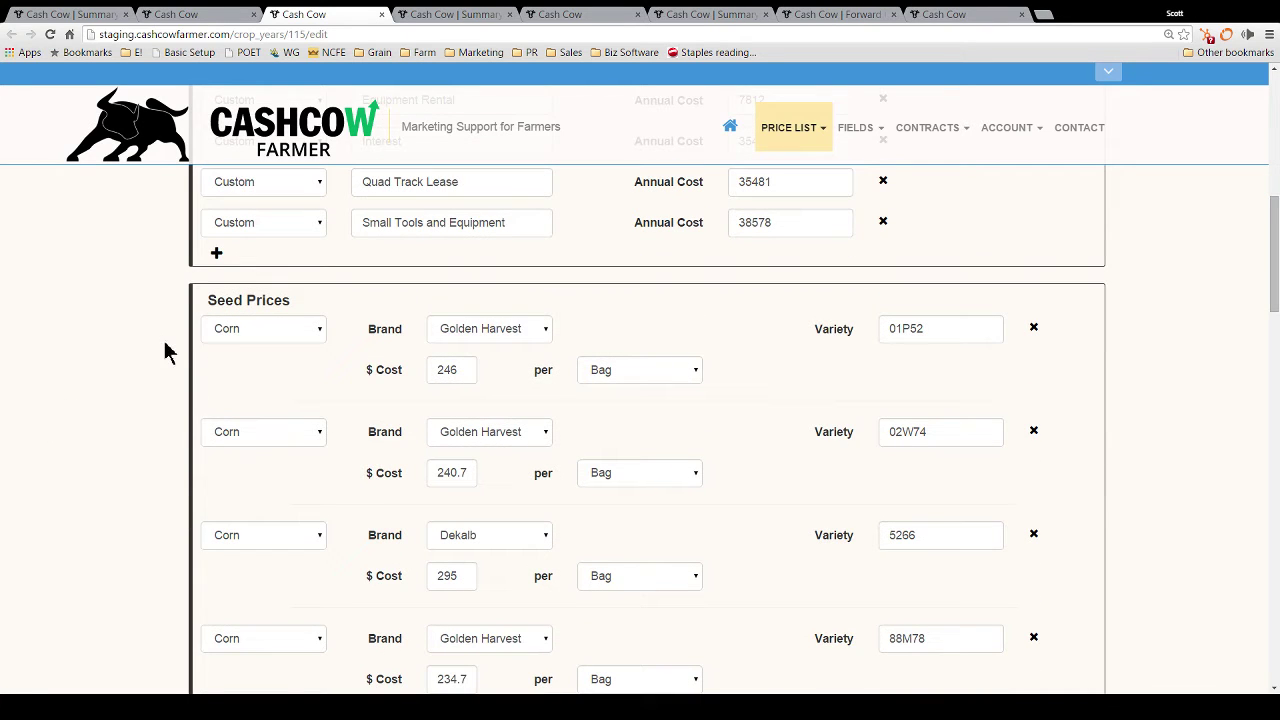
click(316, 339)
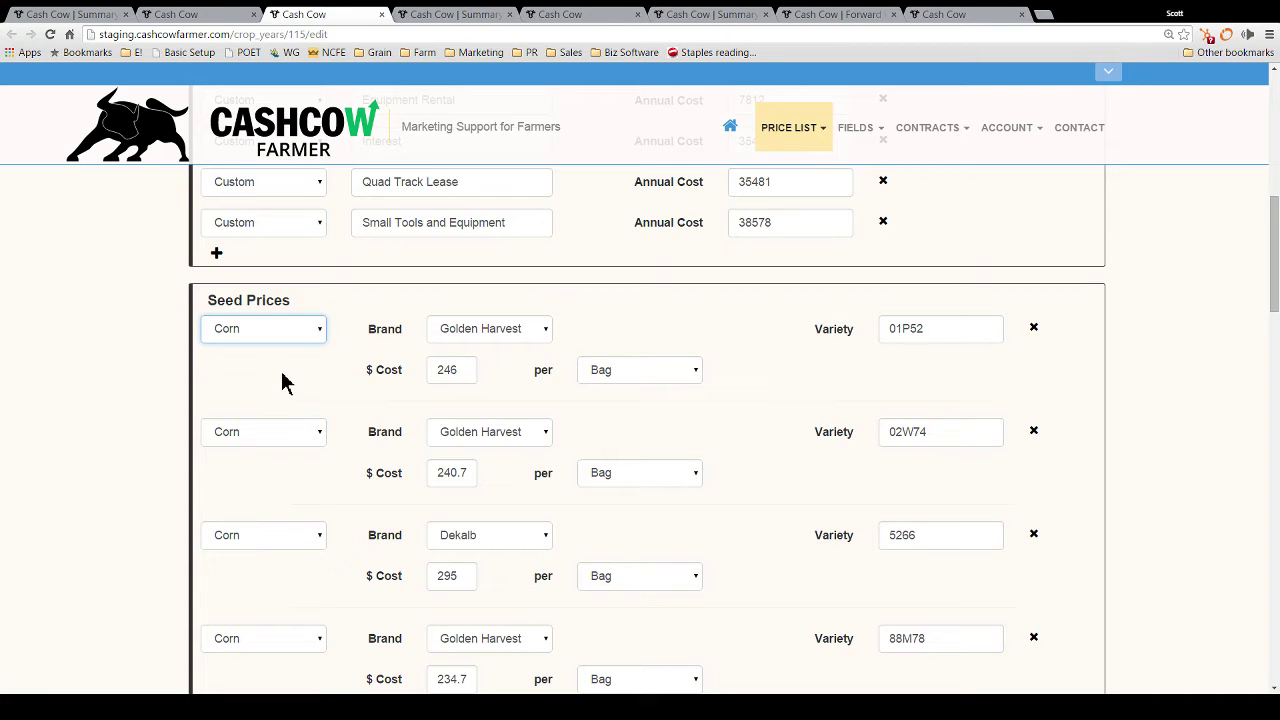
click(143, 402)
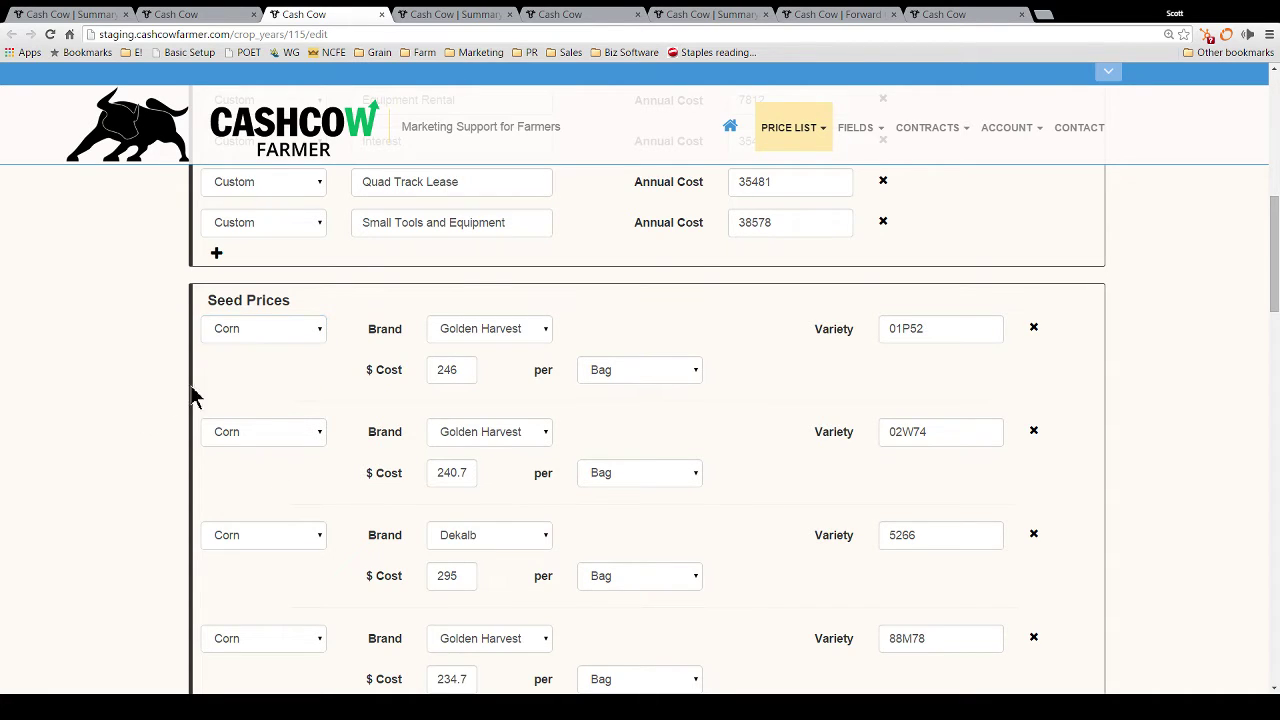
scroll(240, 390, down, 1)
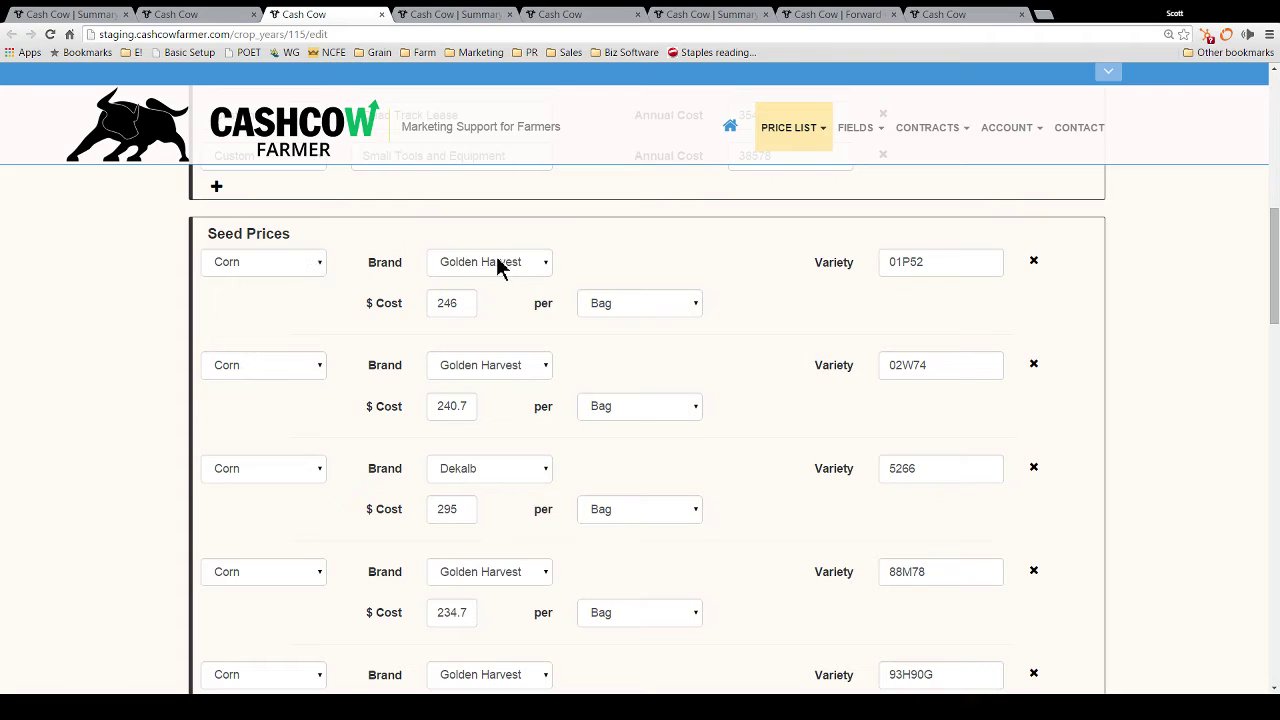
click(547, 267)
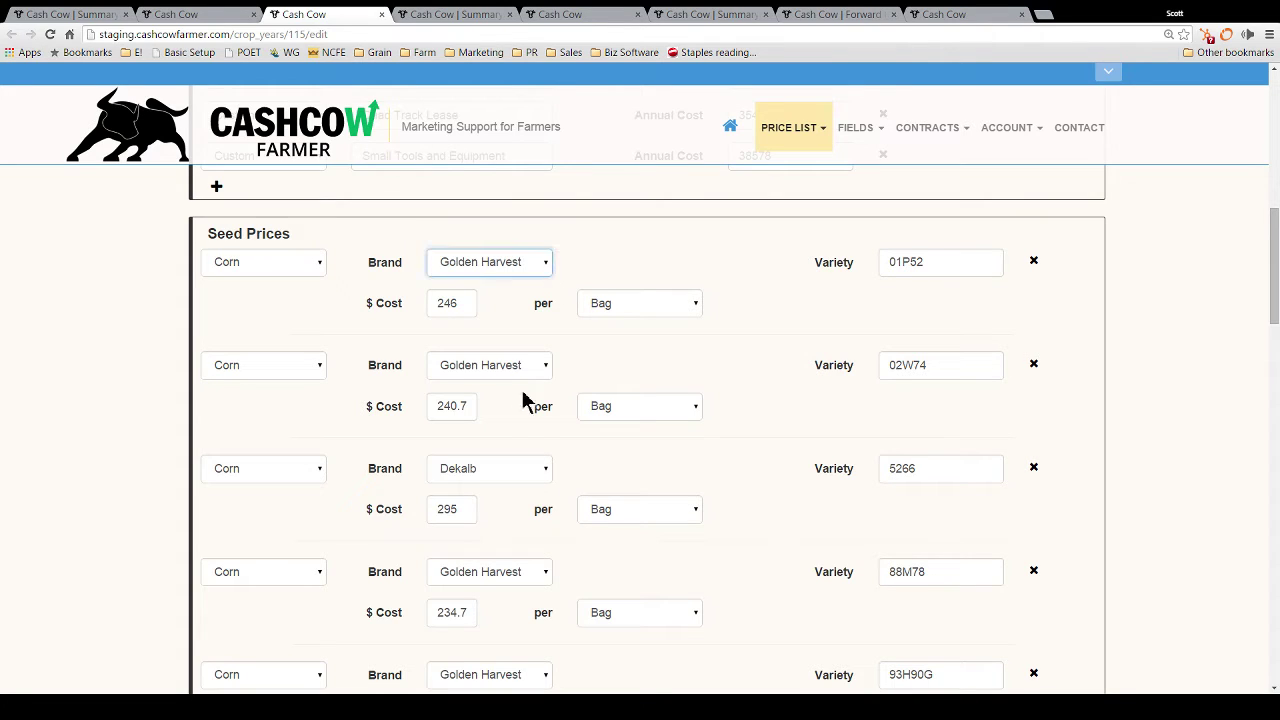
click(775, 250)
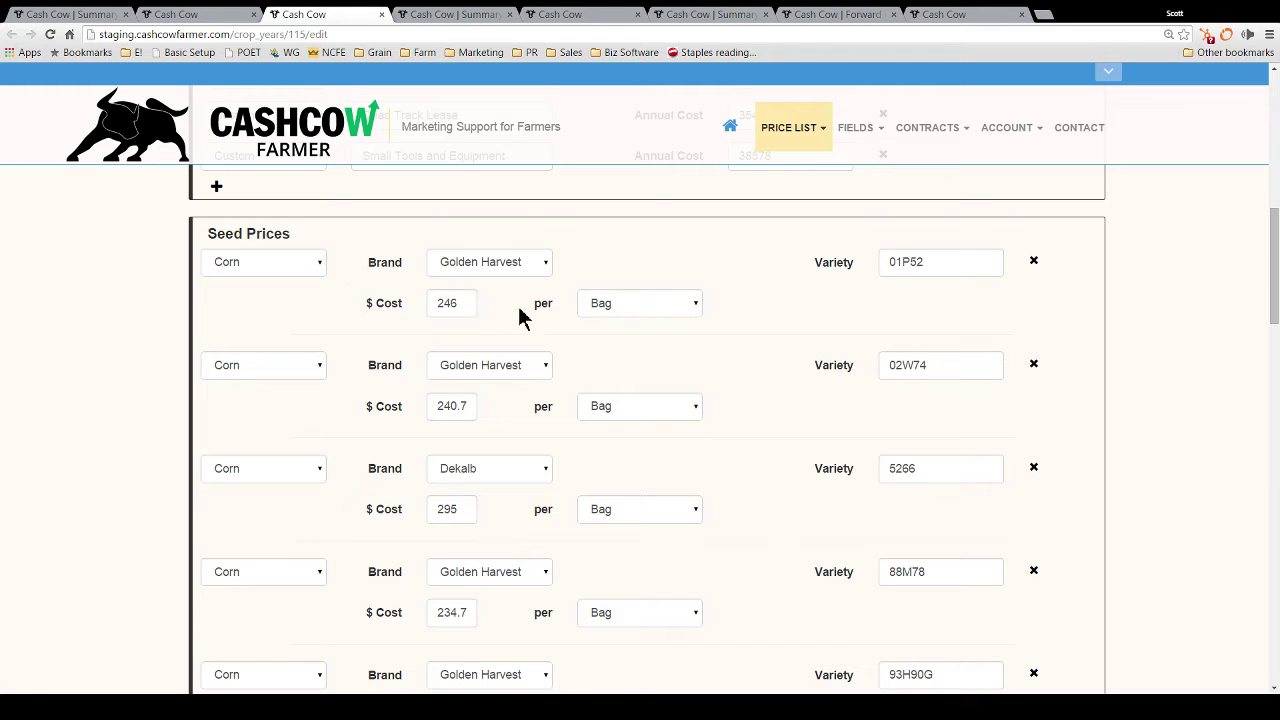
click(690, 315)
click(716, 322)
- Add an unnamed row to the fertilizer prices with a cost of 0 per Ton
scroll(168, 292, down, 3)
scroll(168, 292, down, 10)
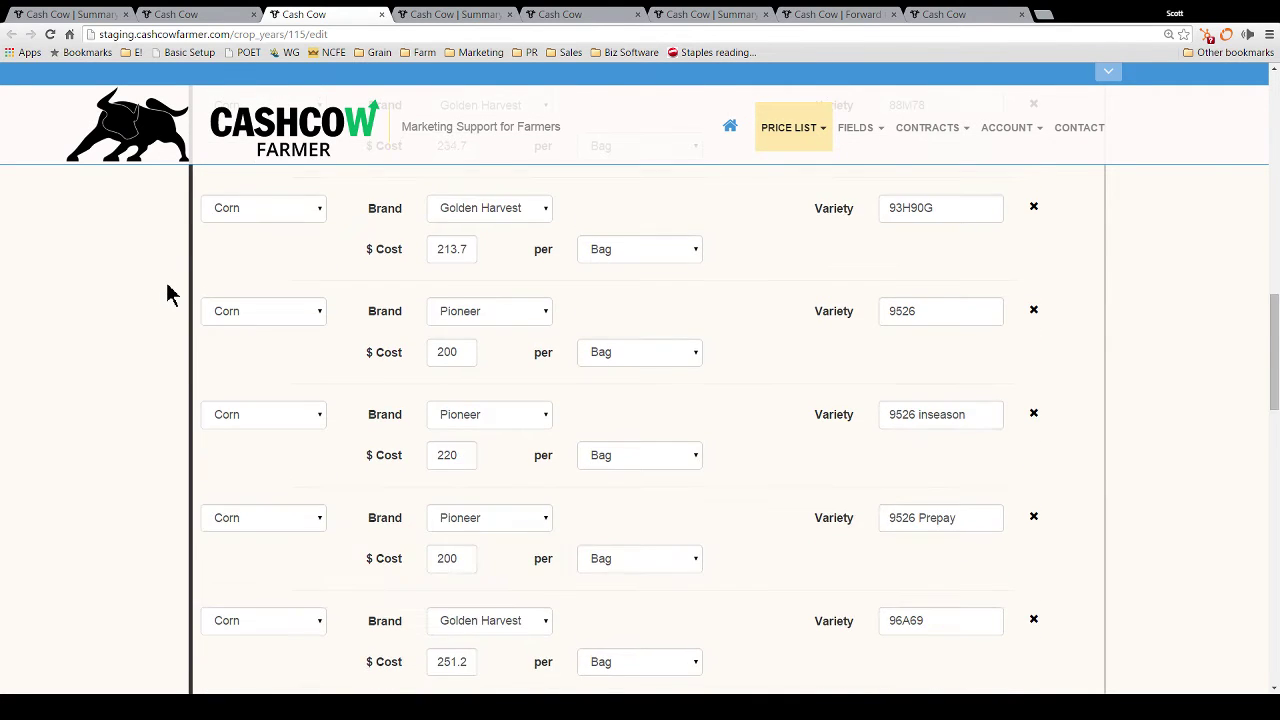
scroll(168, 292, down, 1)
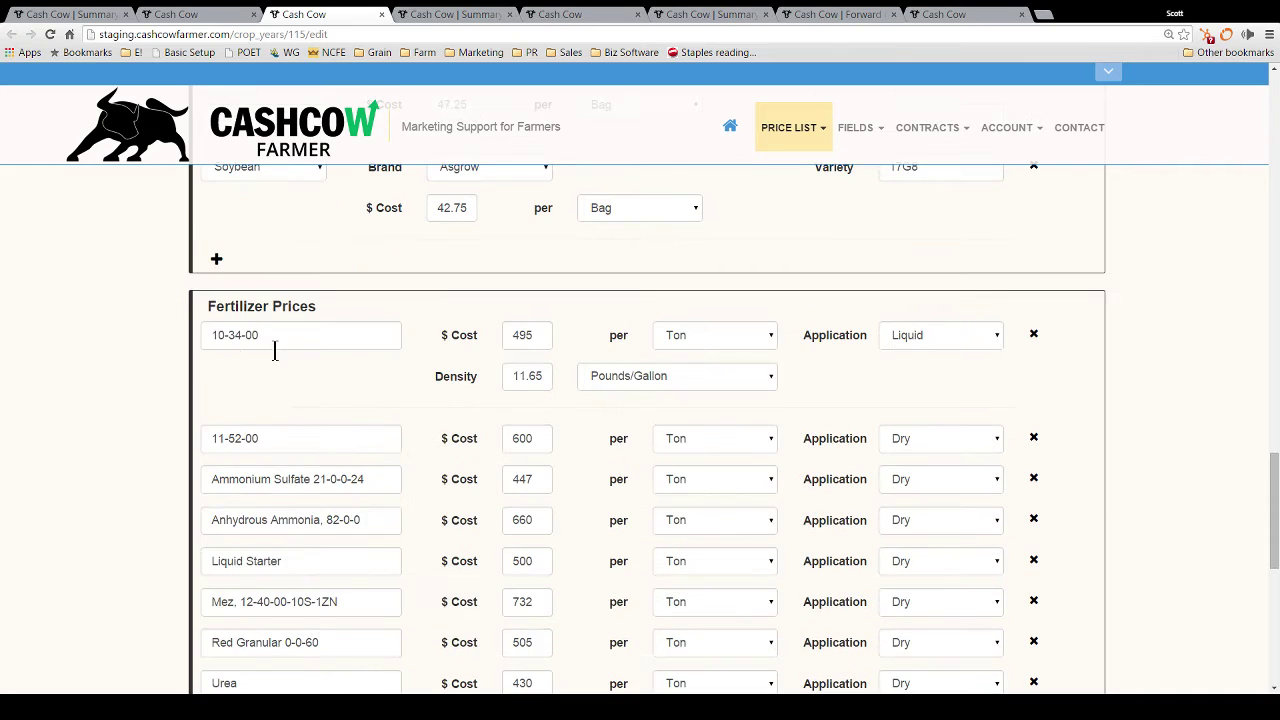
scroll(178, 383, down, 1)
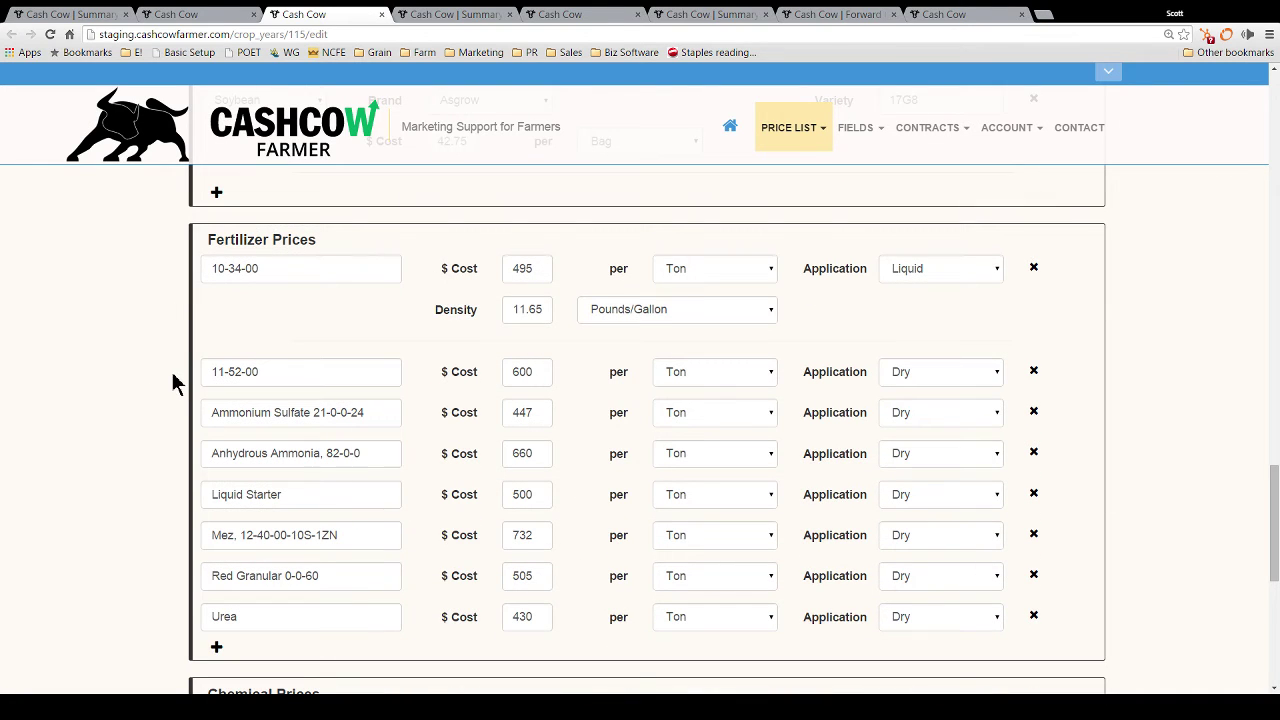
click(218, 652)
scroll(131, 566, down, 1)
click(283, 593)
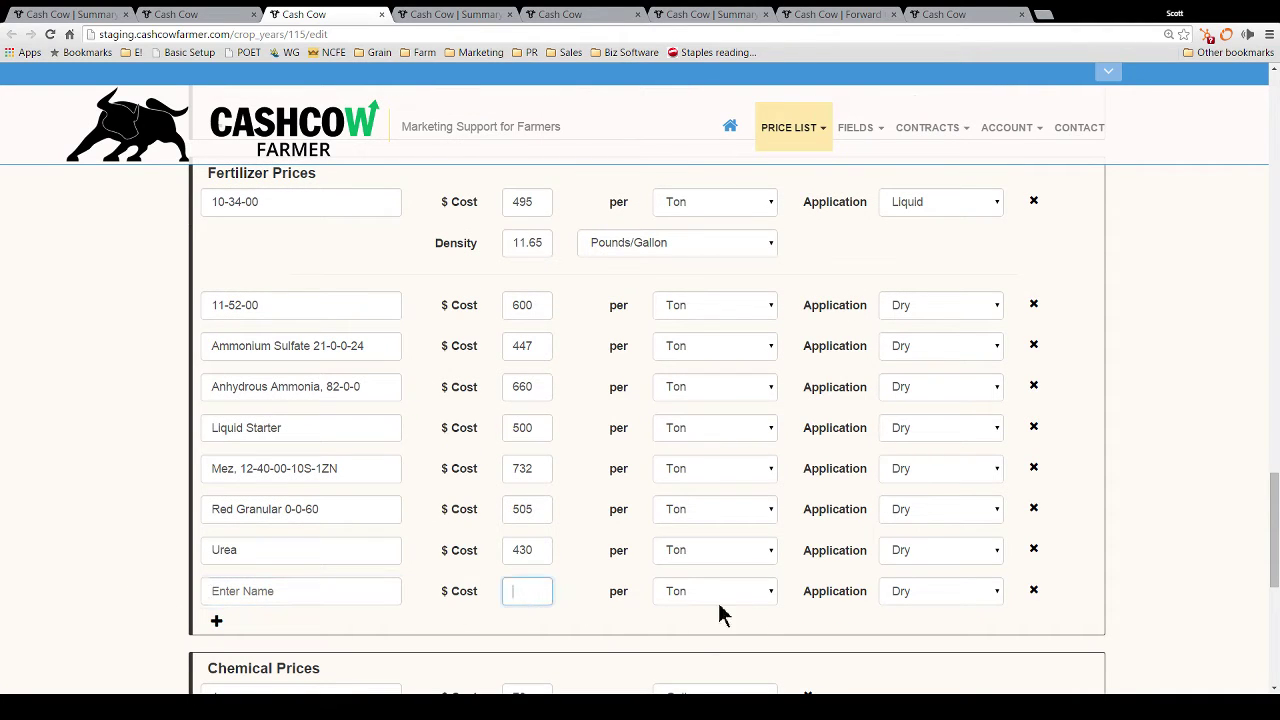
text(0)
key(Tab)
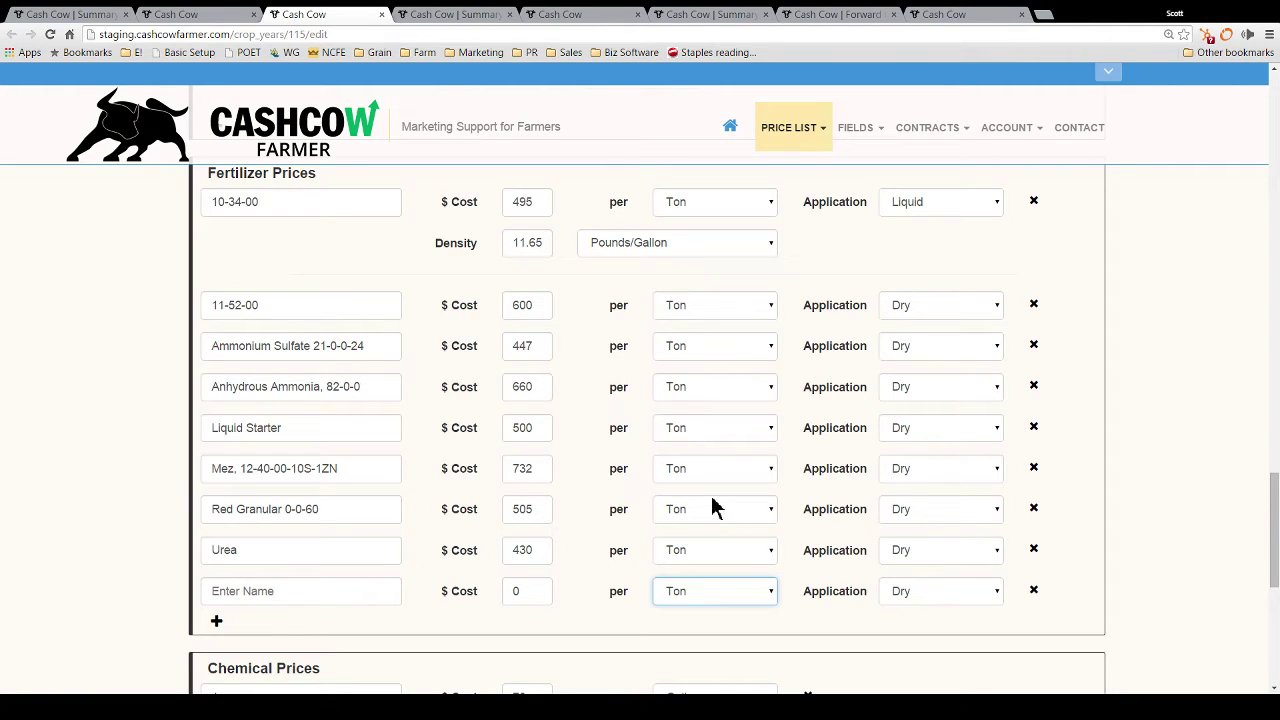
- Examine the density value and the application choices of the 10-34-00 fertilizer
click(518, 243)
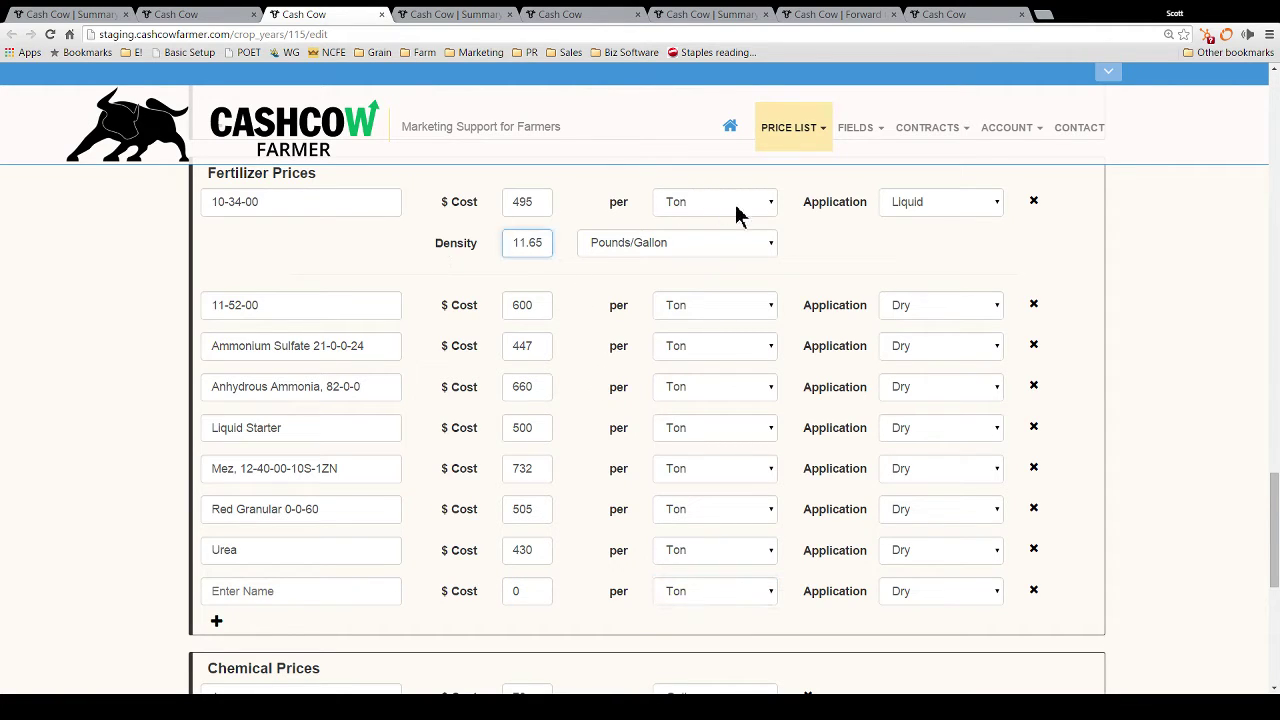
click(962, 207)
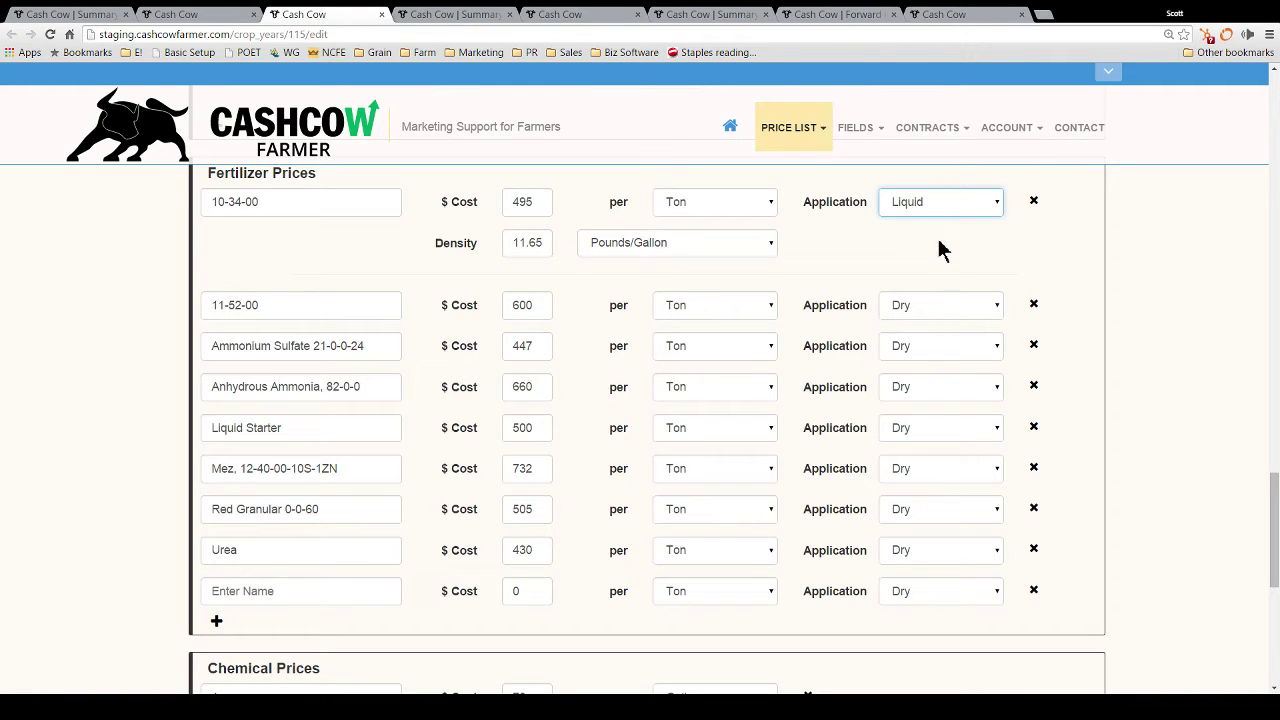
- Examine the chemical price list from Arrow to Water, including the cost unit of Authority MTZ
click(851, 245)
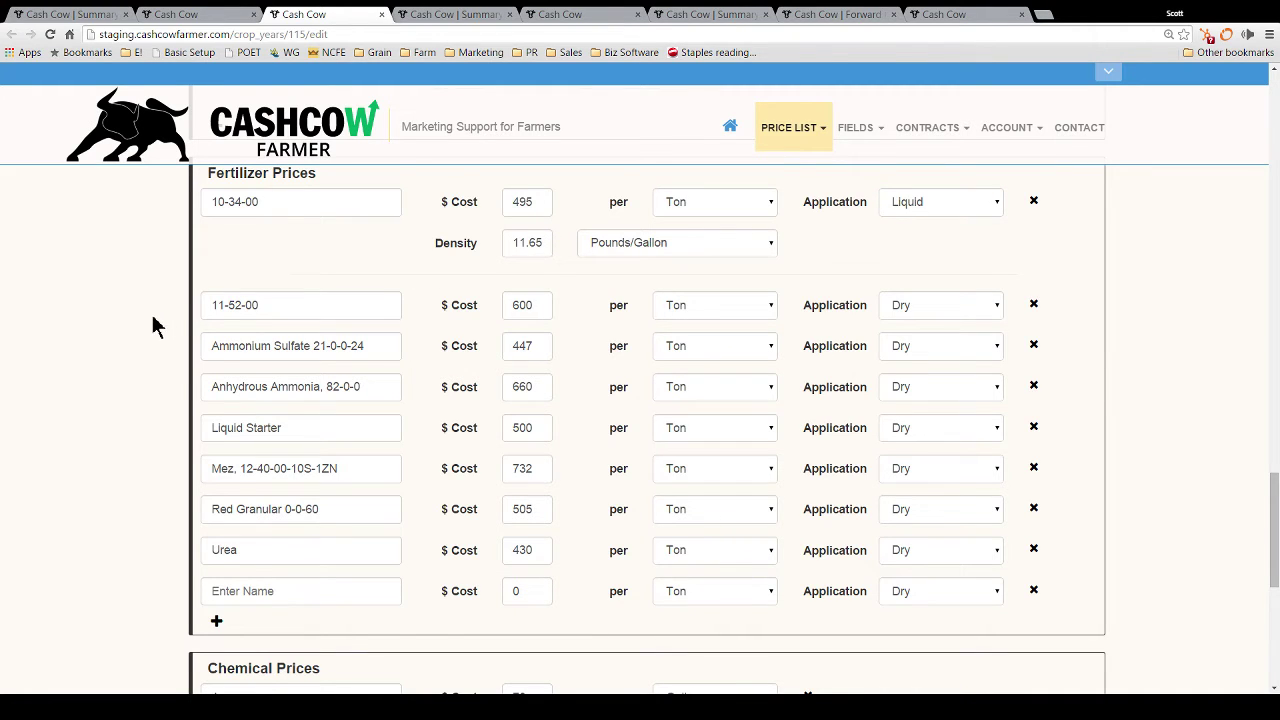
scroll(155, 325, down, 4)
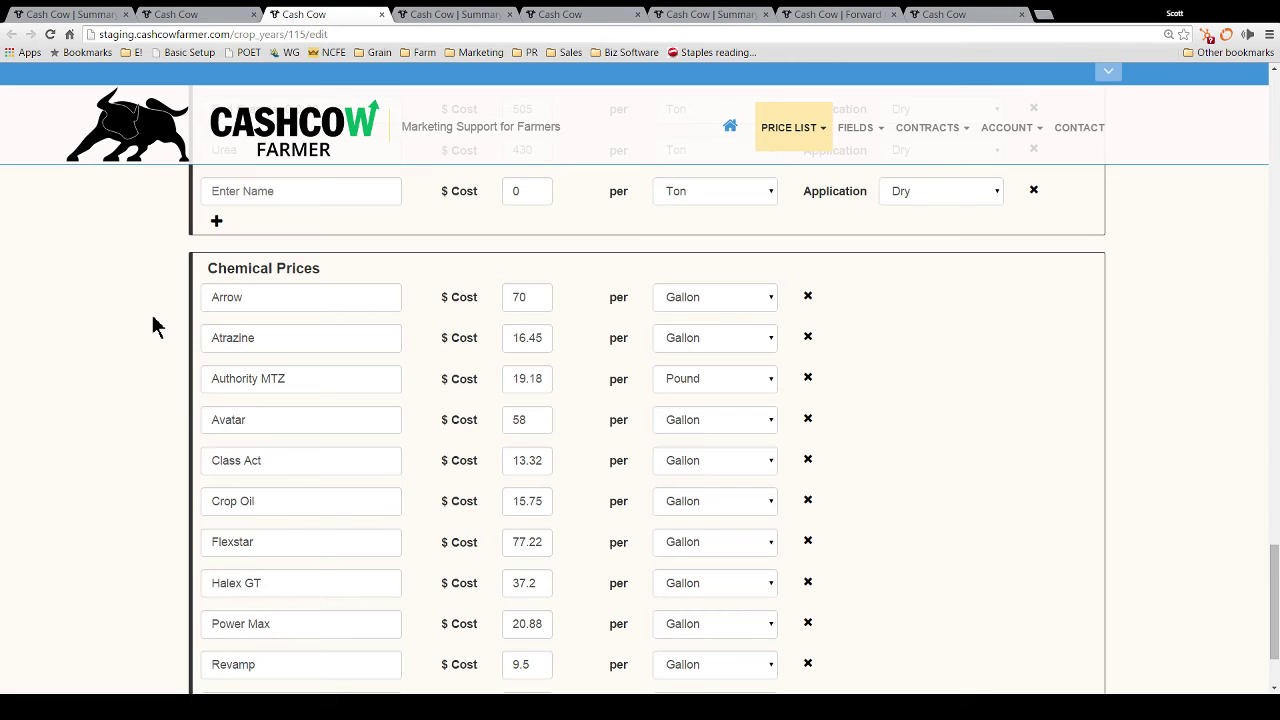
scroll(155, 325, down, 1)
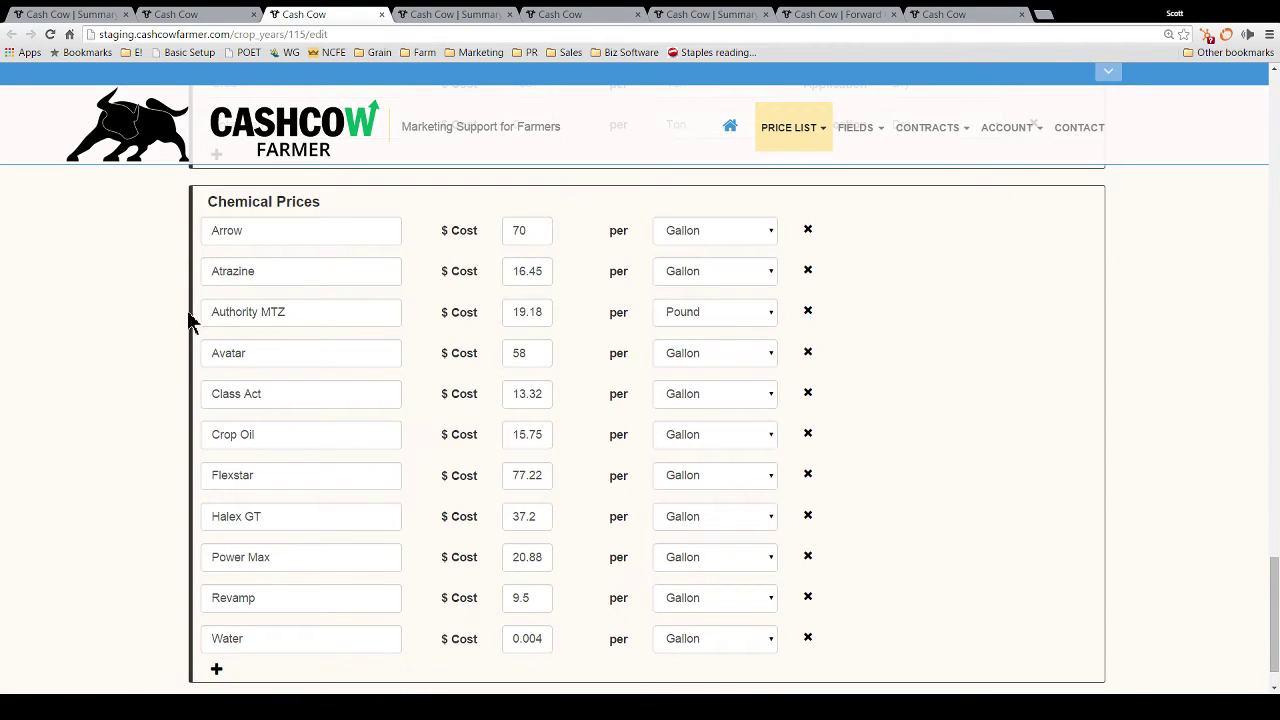
scroll(190, 320, down, 1)
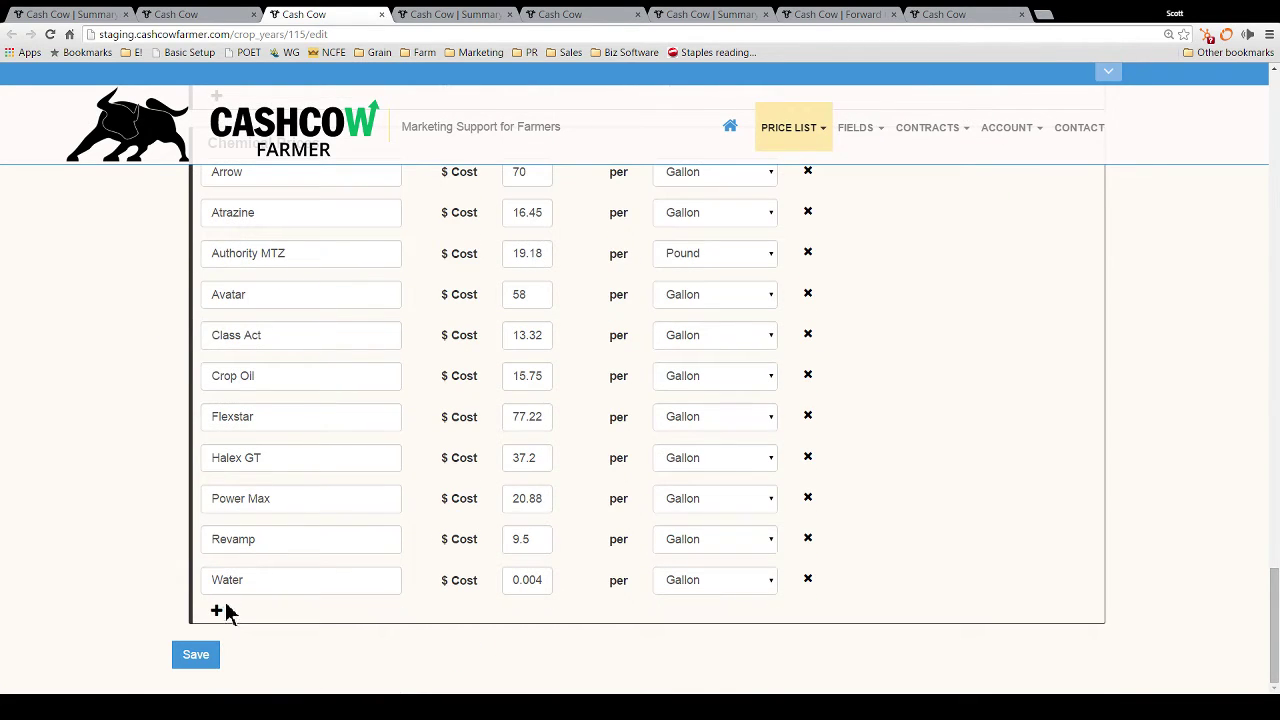
scroll(705, 420, up, 1)
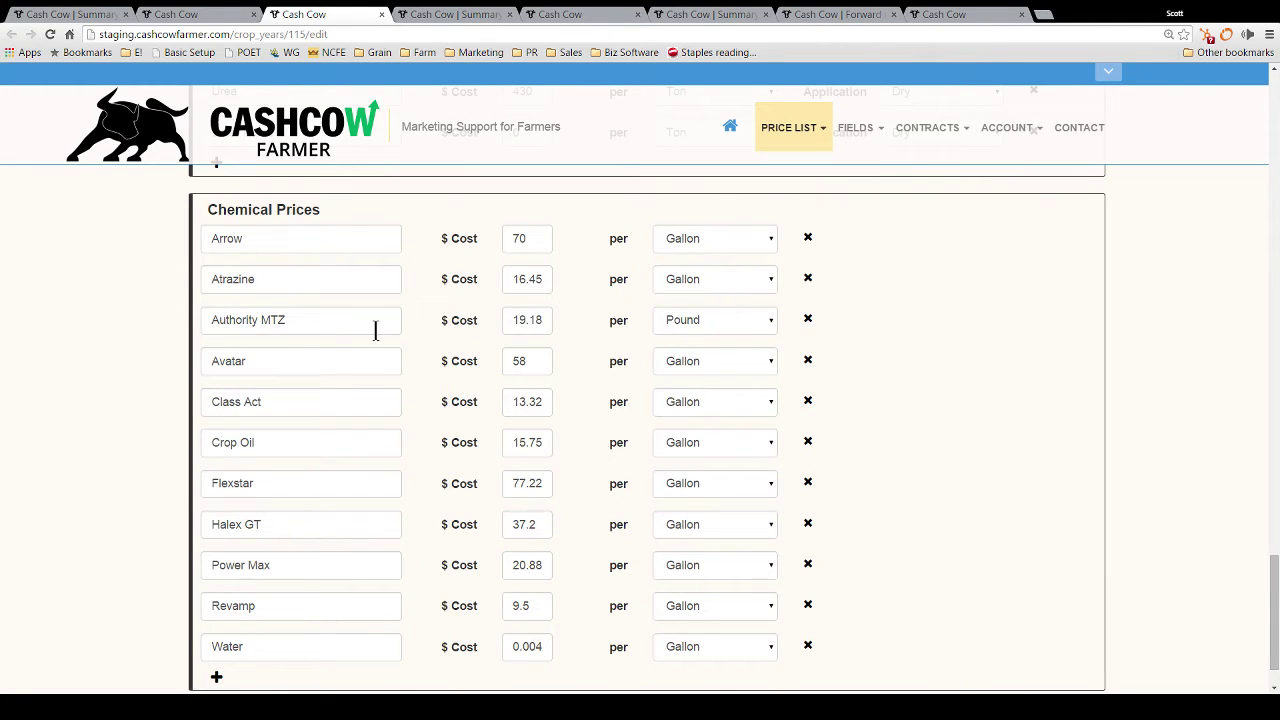
click(682, 322)
scroll(100, 450, down, 1)
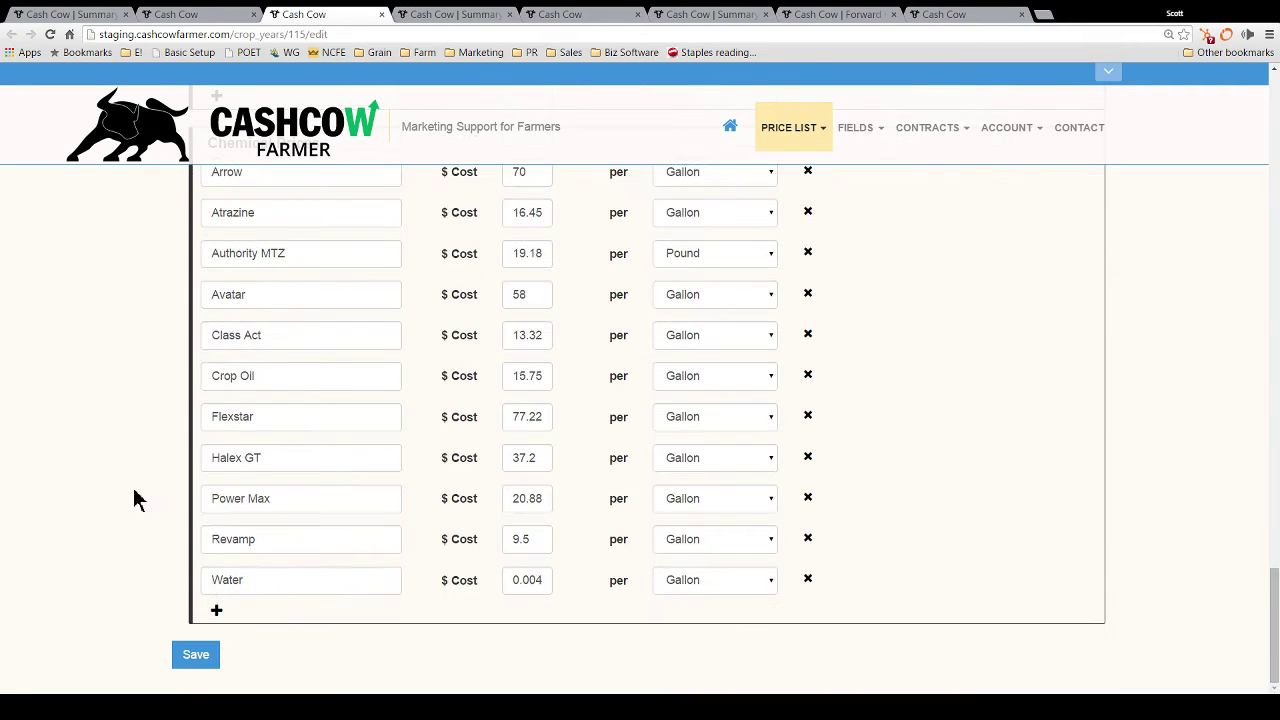
- Go past the 2014 field summary to the field details of CL18WH and examine its acres, yield and overhead costs per acre
key(ctrl+Tab)
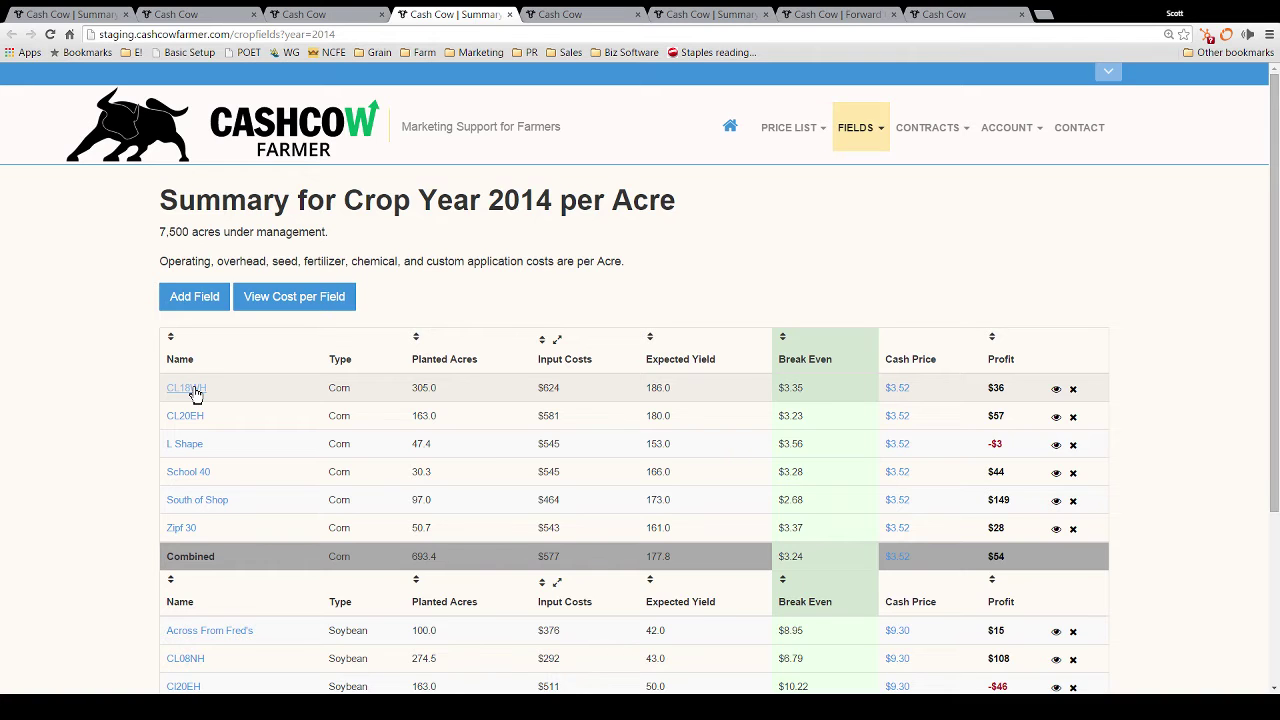
key(ctrl+Tab)
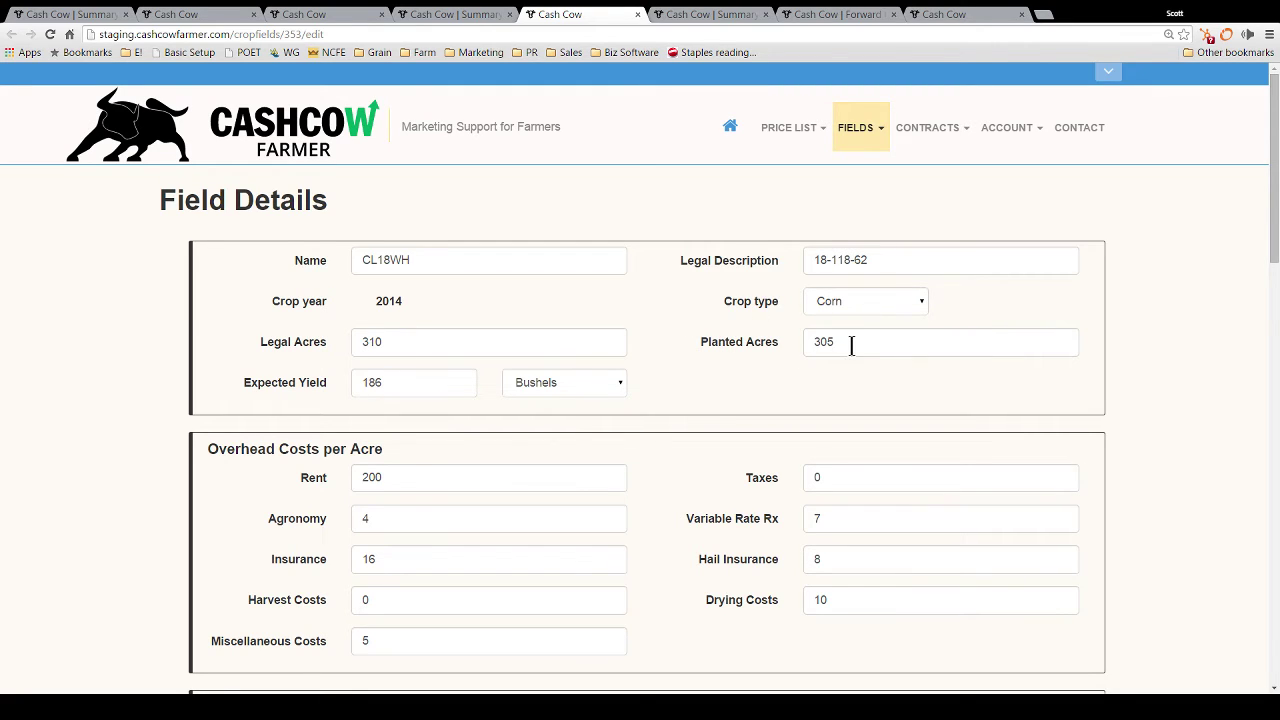
scroll(683, 323, down, 1)
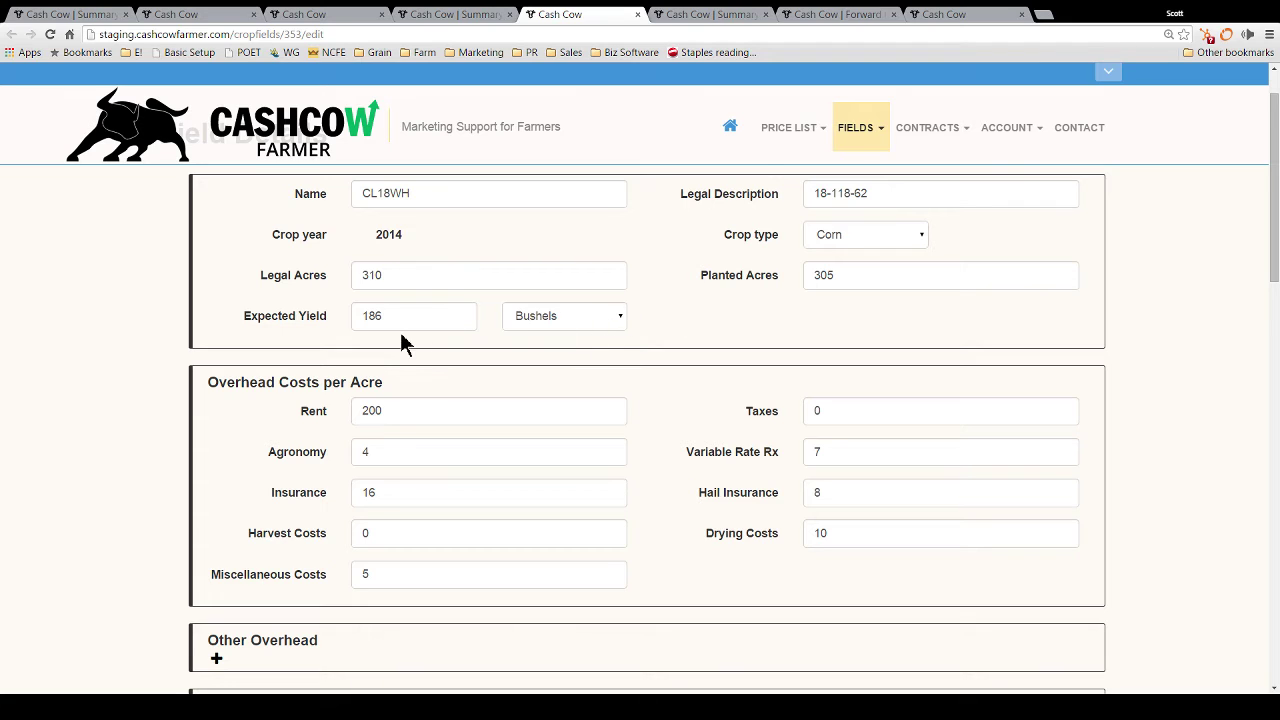
scroll(314, 371, down, 1)
scroll(314, 371, down, 1)
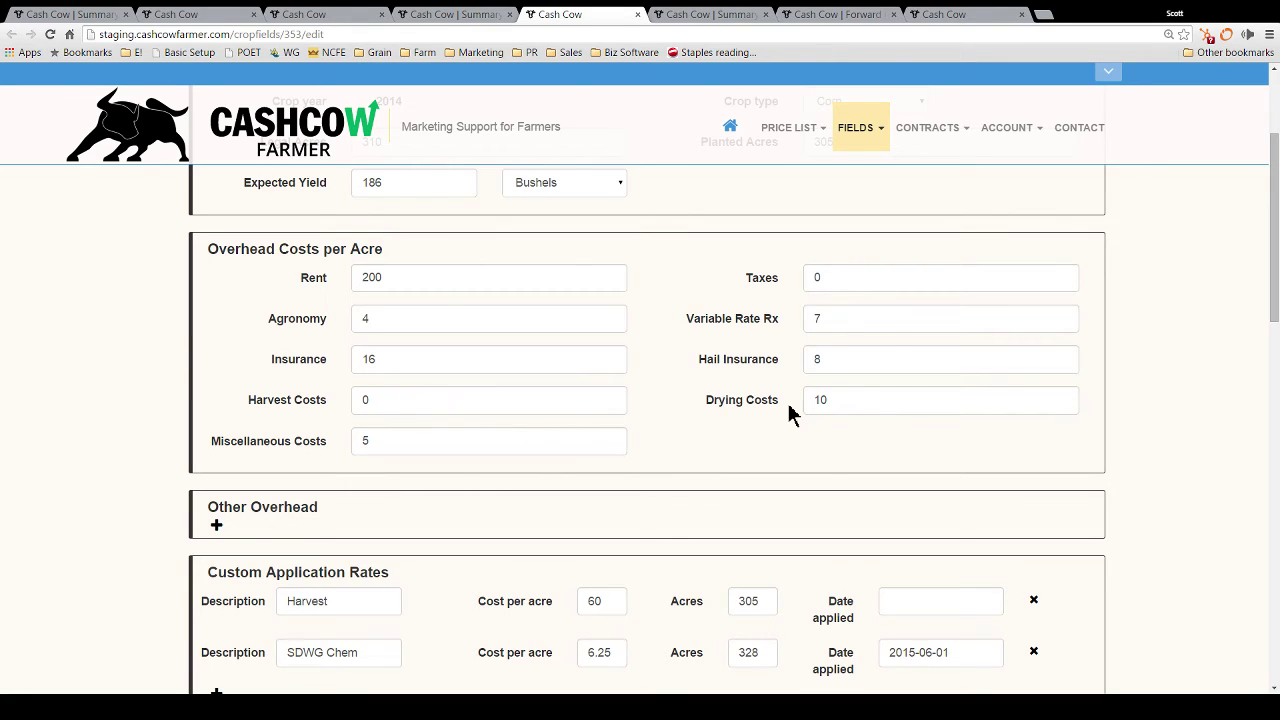
scroll(150, 452, down, 2)
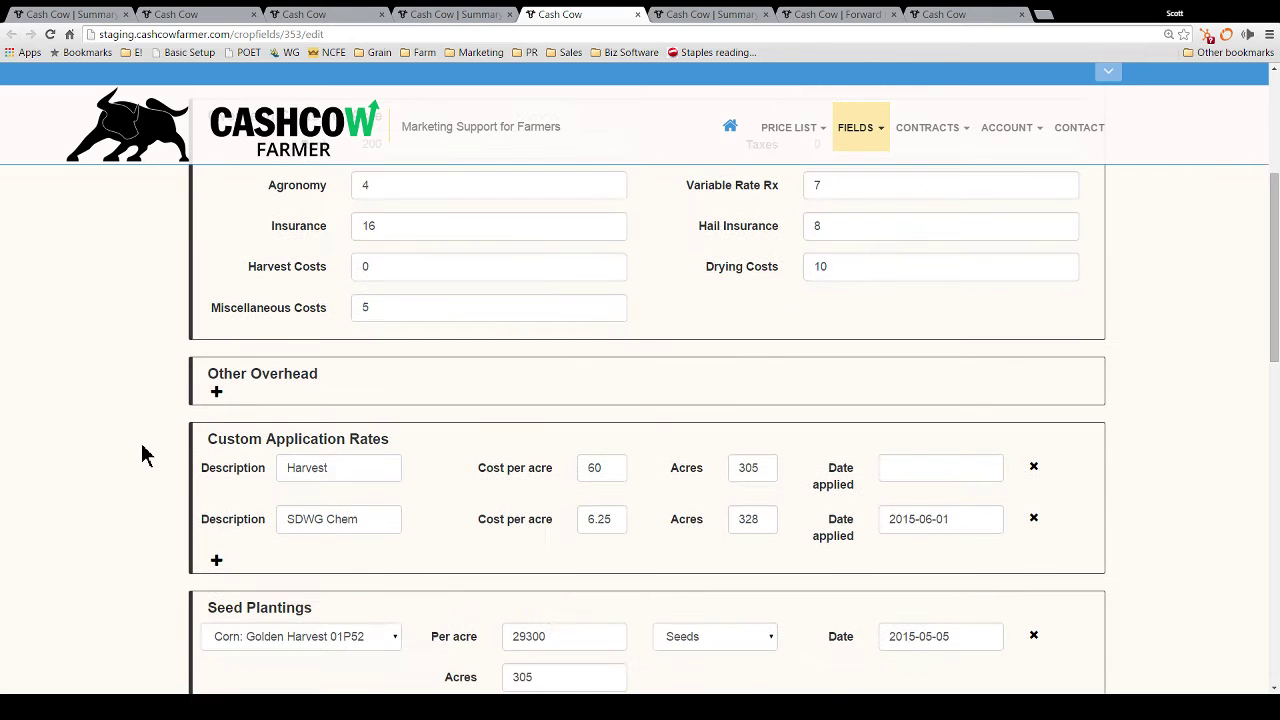
- Try an other overhead entry described as "Ins payment" with the income type and remove that row
click(218, 398)
click(300, 403)
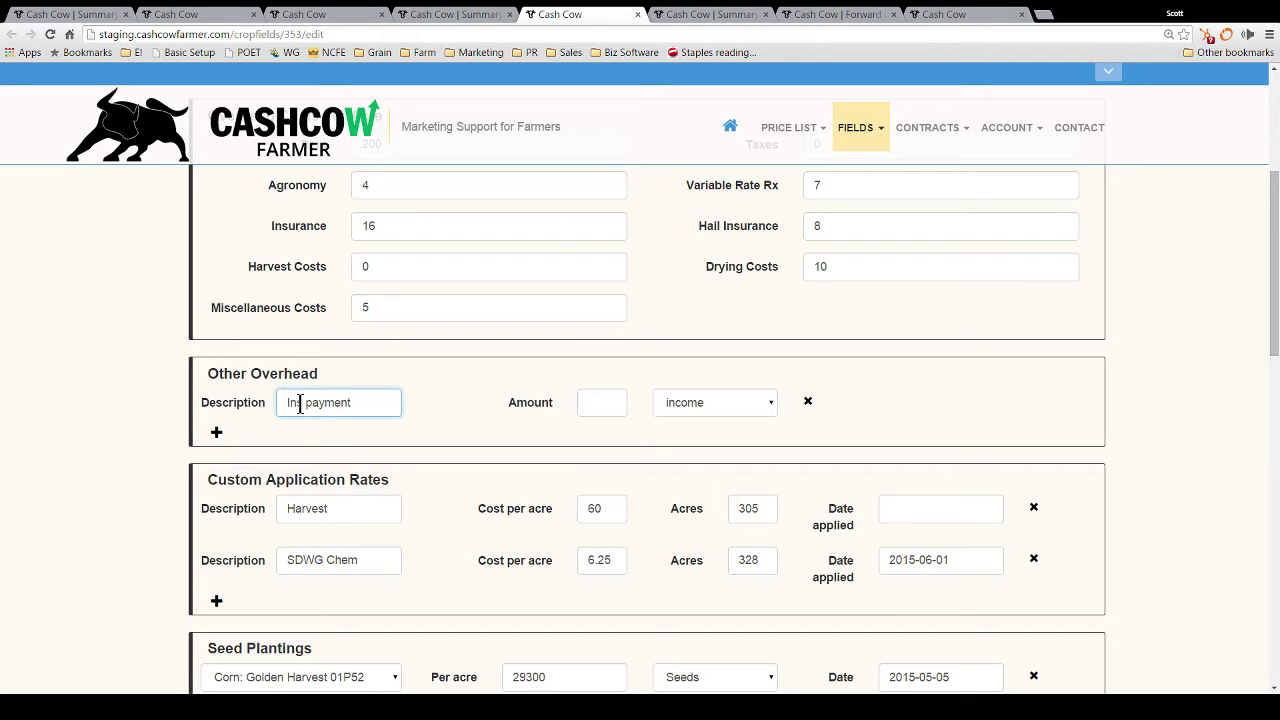
click(808, 404)
- Try a custom application rate described as "Spearding Fert" with a cost per acre of 0 and remove that row
scroll(185, 405, down, 1)
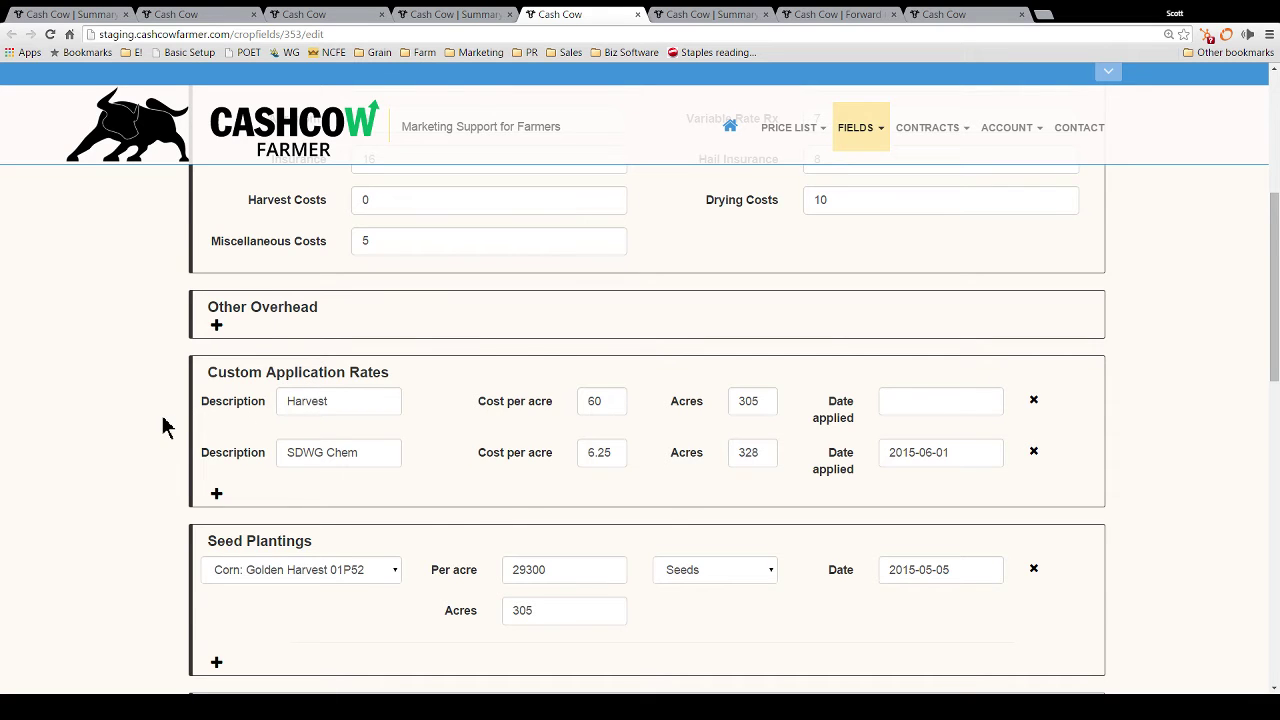
scroll(165, 425, down, 1)
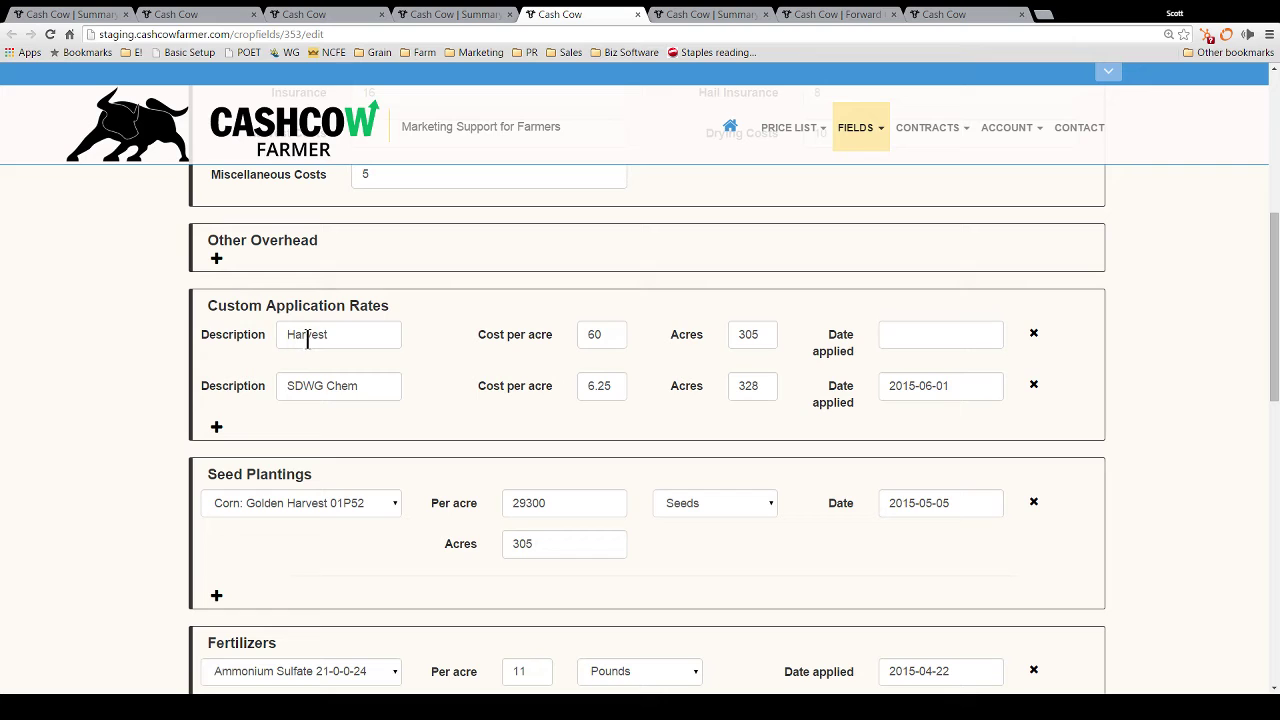
click(217, 428)
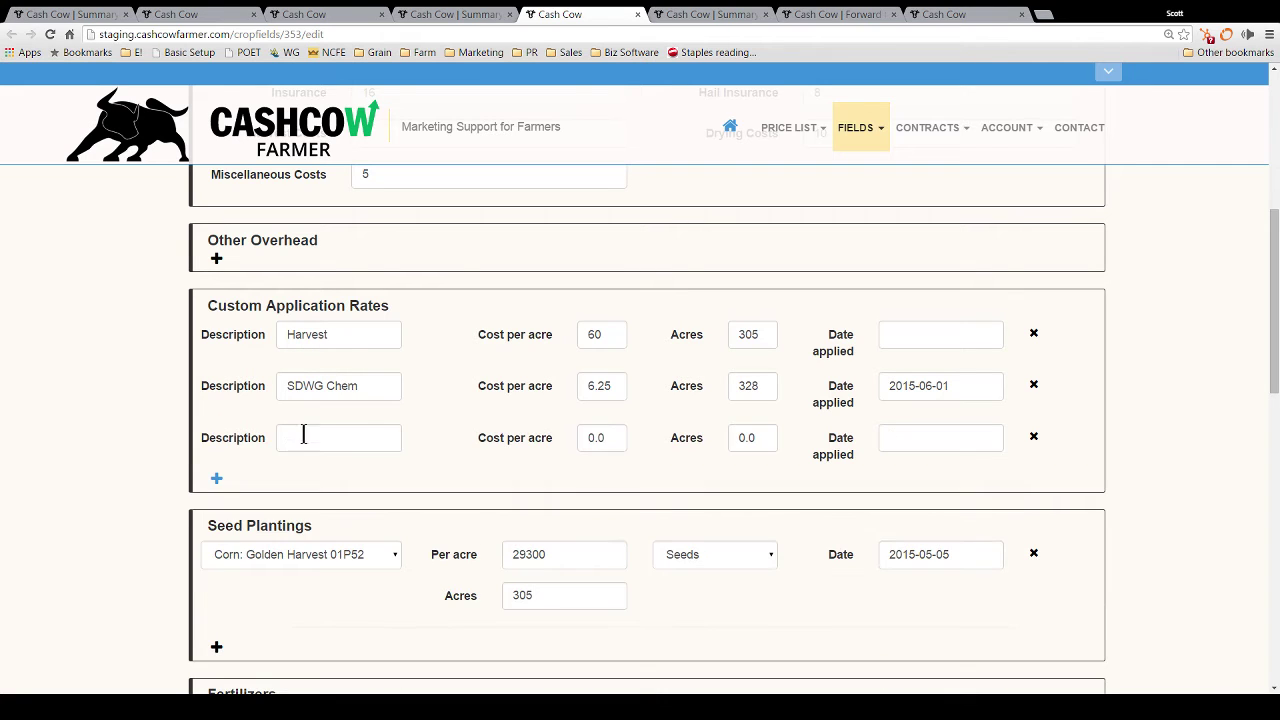
click(305, 437)
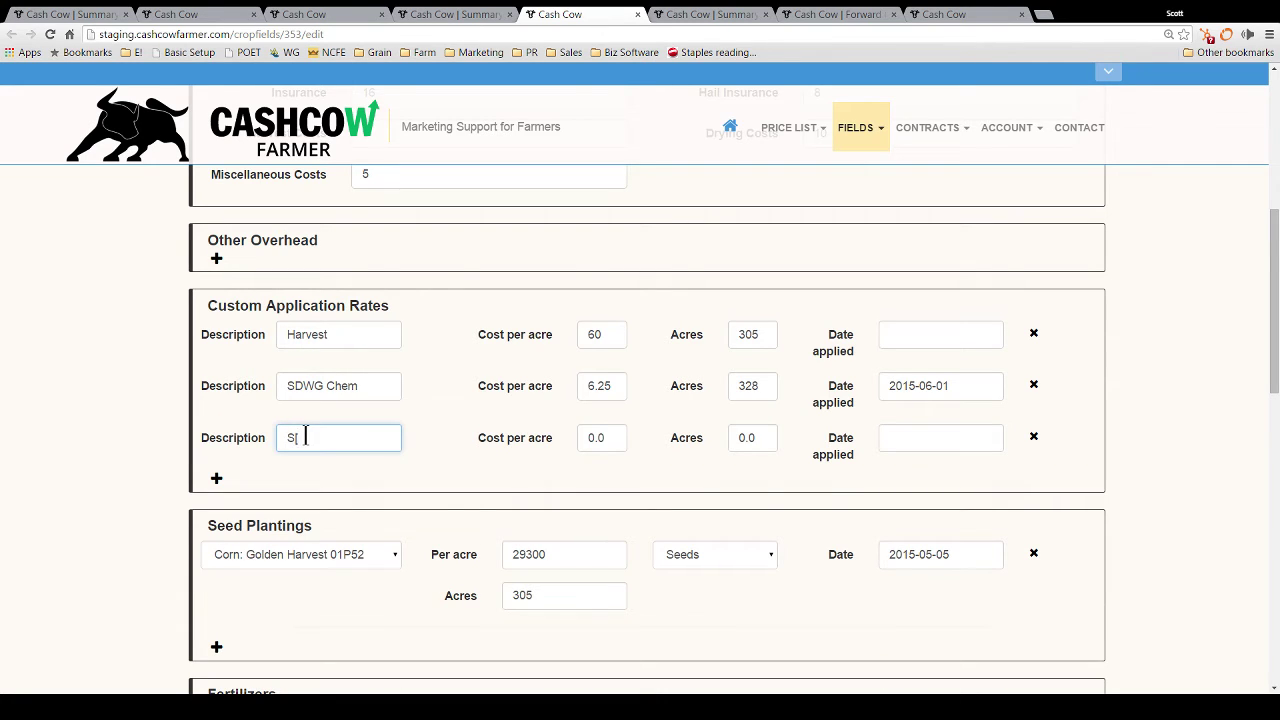
text(Spearding Fert)
click(590, 441)
click(775, 445)
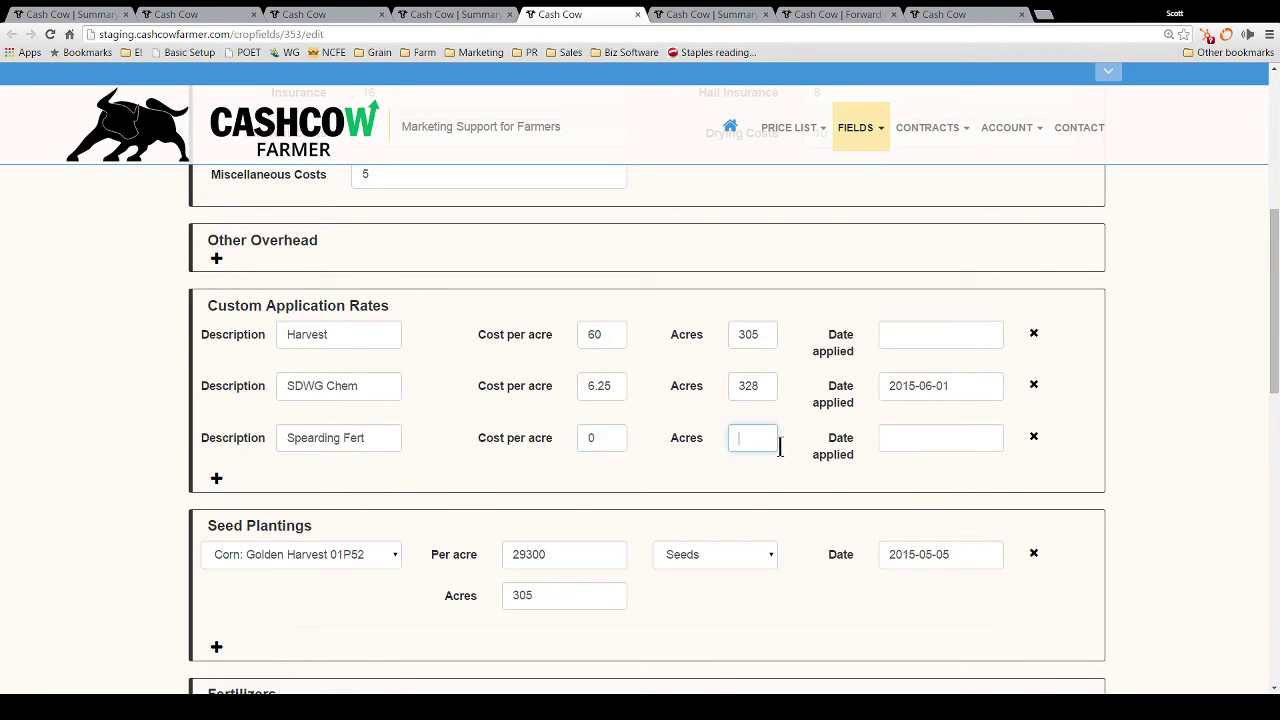
click(1035, 440)
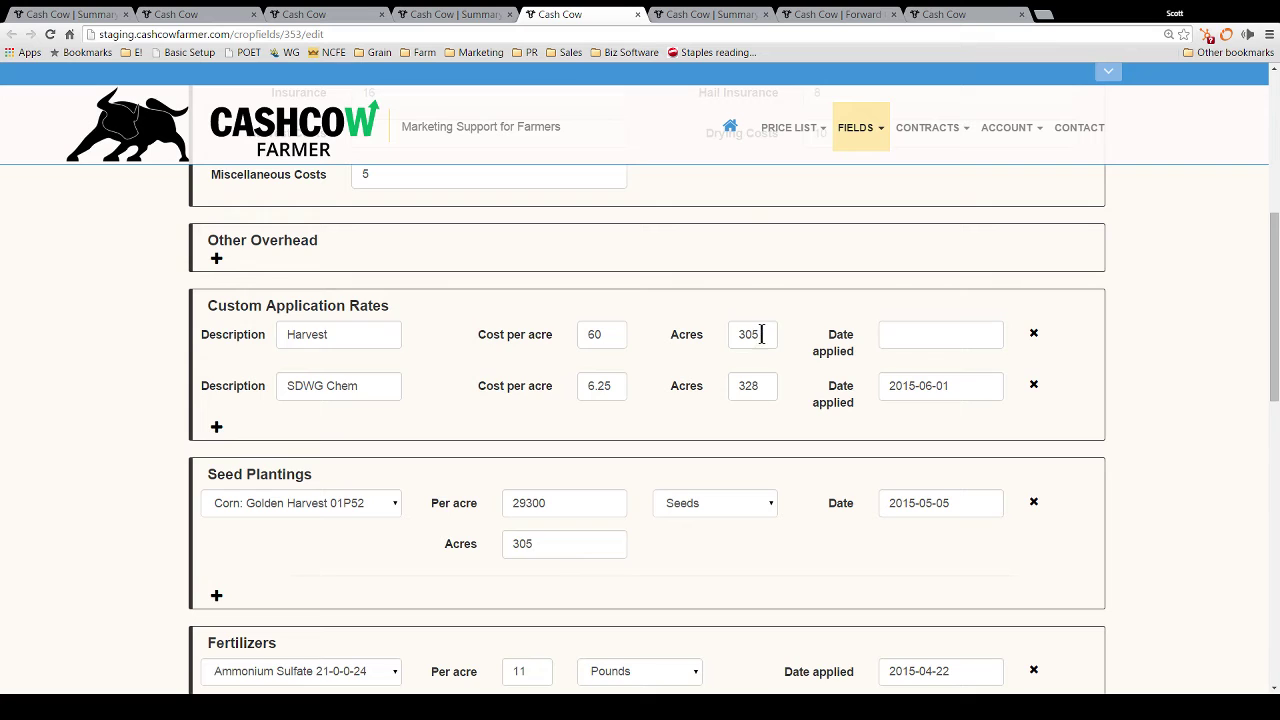
- Compare the custom application acres with the field's planted acres and examine the date choices of the SDWG Chem application
scroll(760, 335, up, 3)
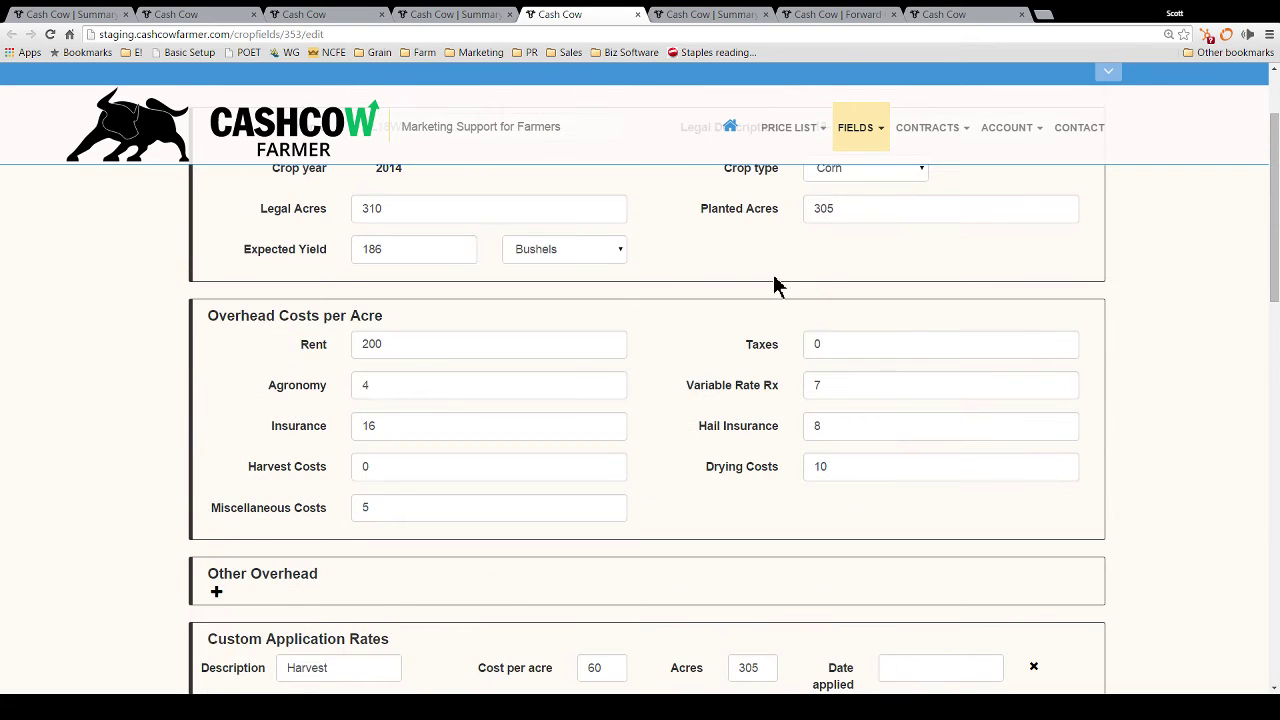
scroll(775, 287, down, 3)
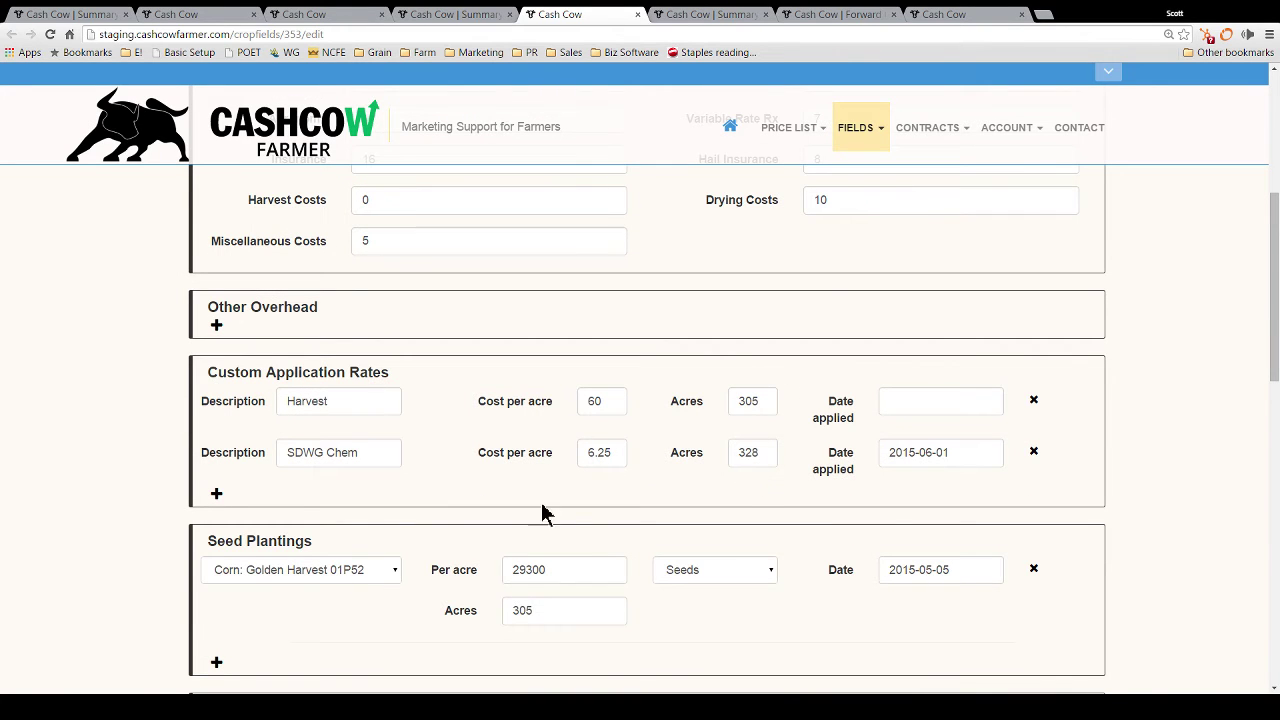
scroll(186, 491, down, 1)
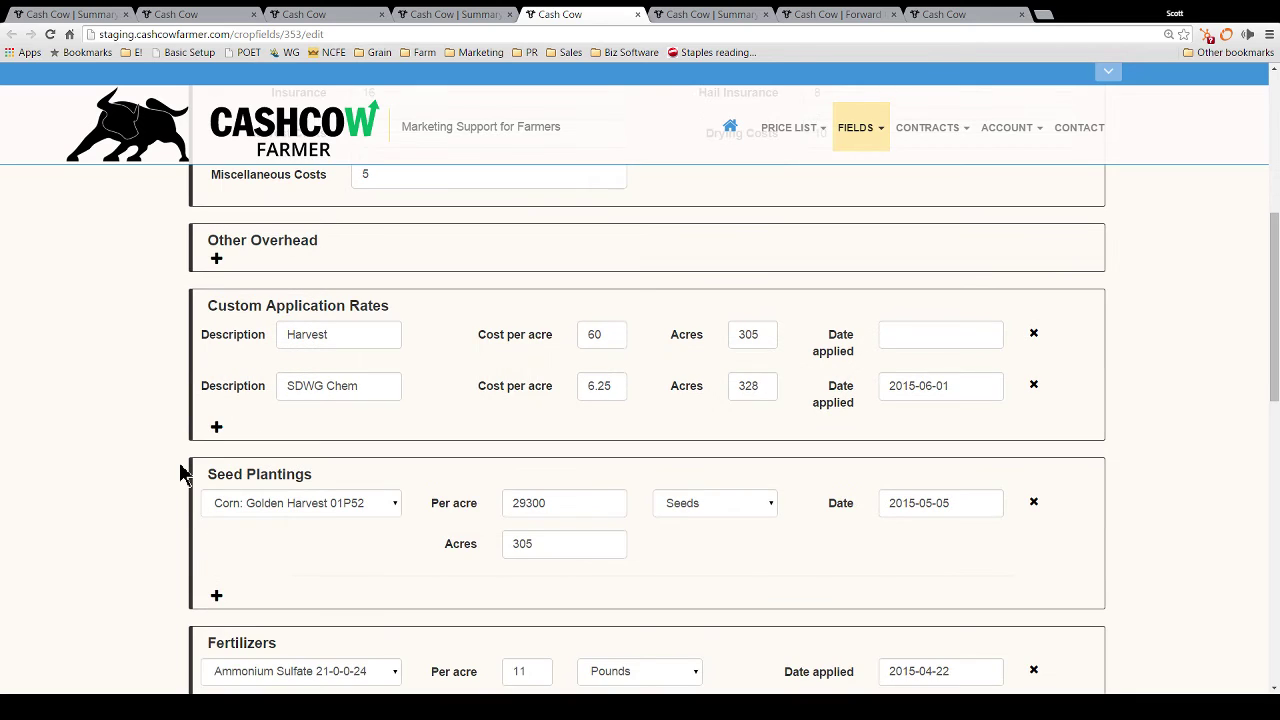
scroll(183, 474, down, 1)
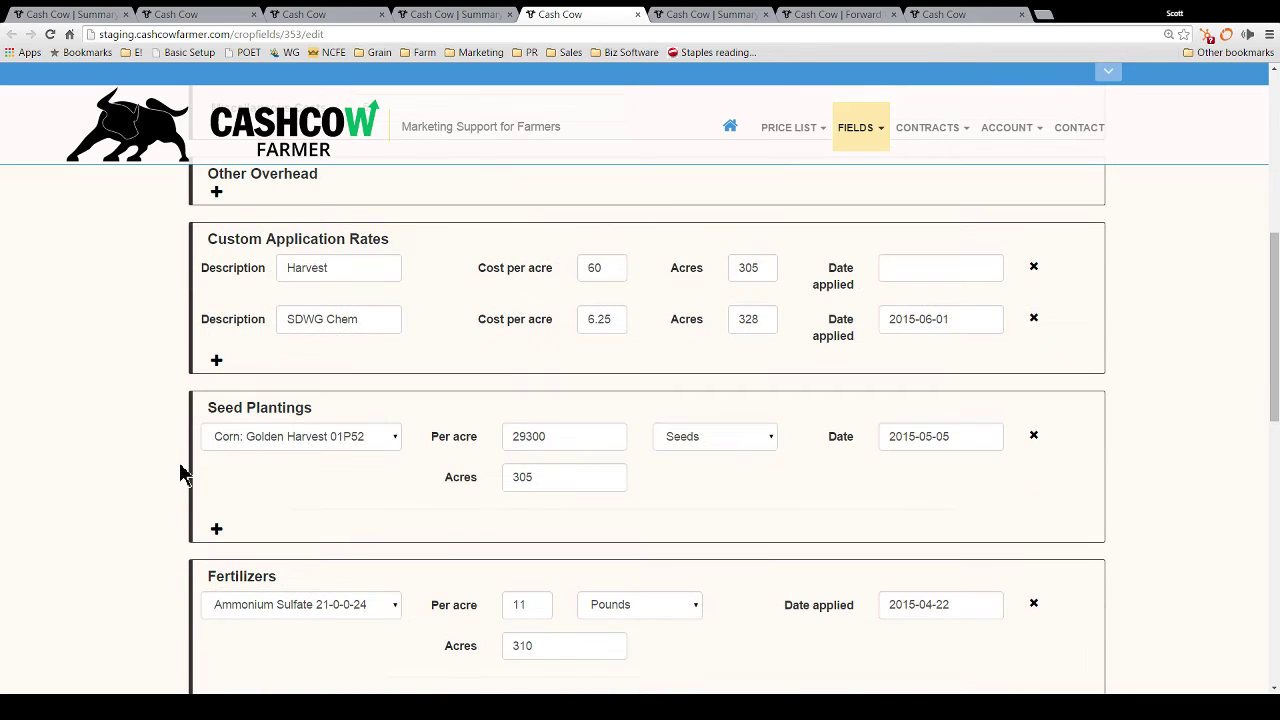
click(927, 318)
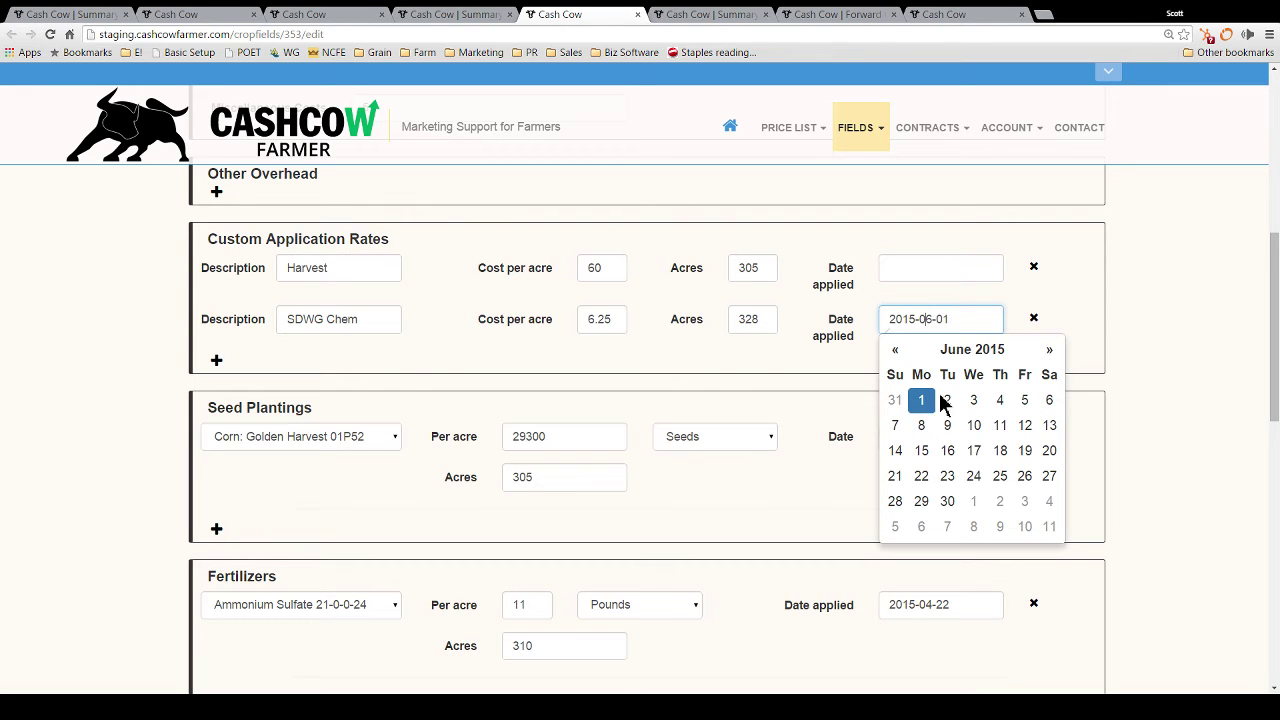
click(134, 463)
- Examine the variety and unit choices of the Golden Harvest 01P52 seed planting and locate the 2014 planting report
scroll(134, 463, down, 2)
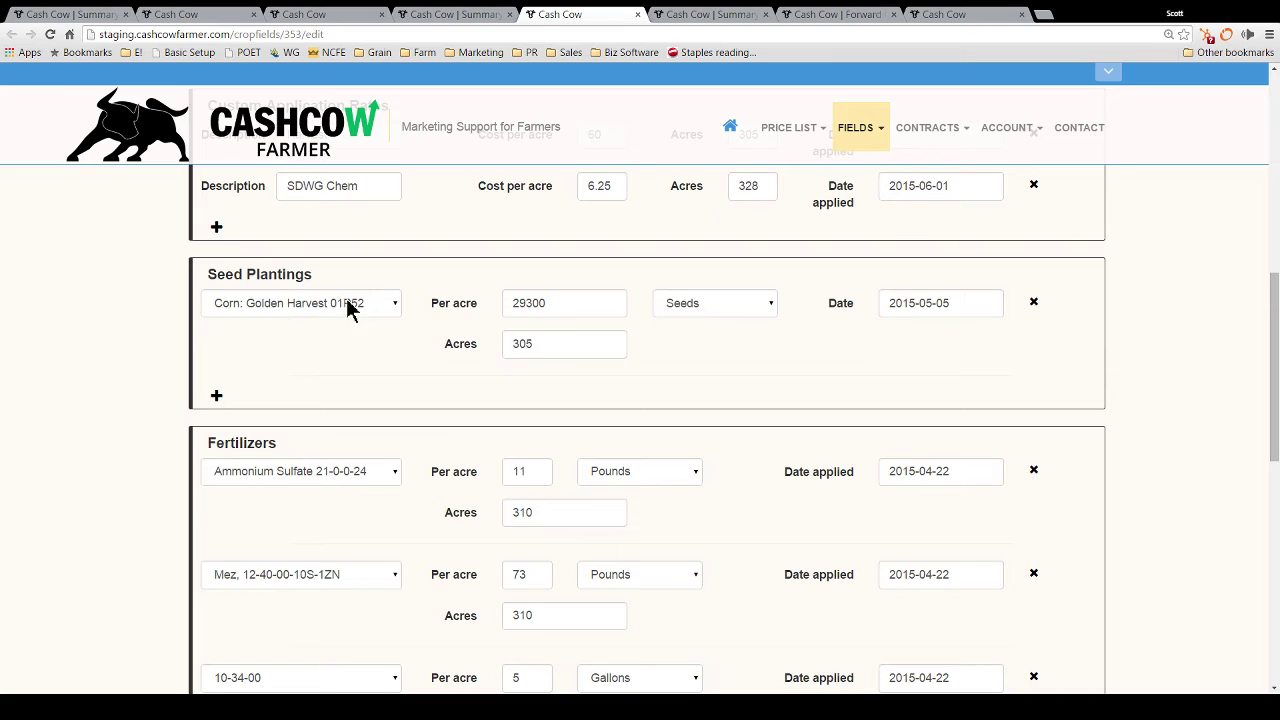
click(388, 313)
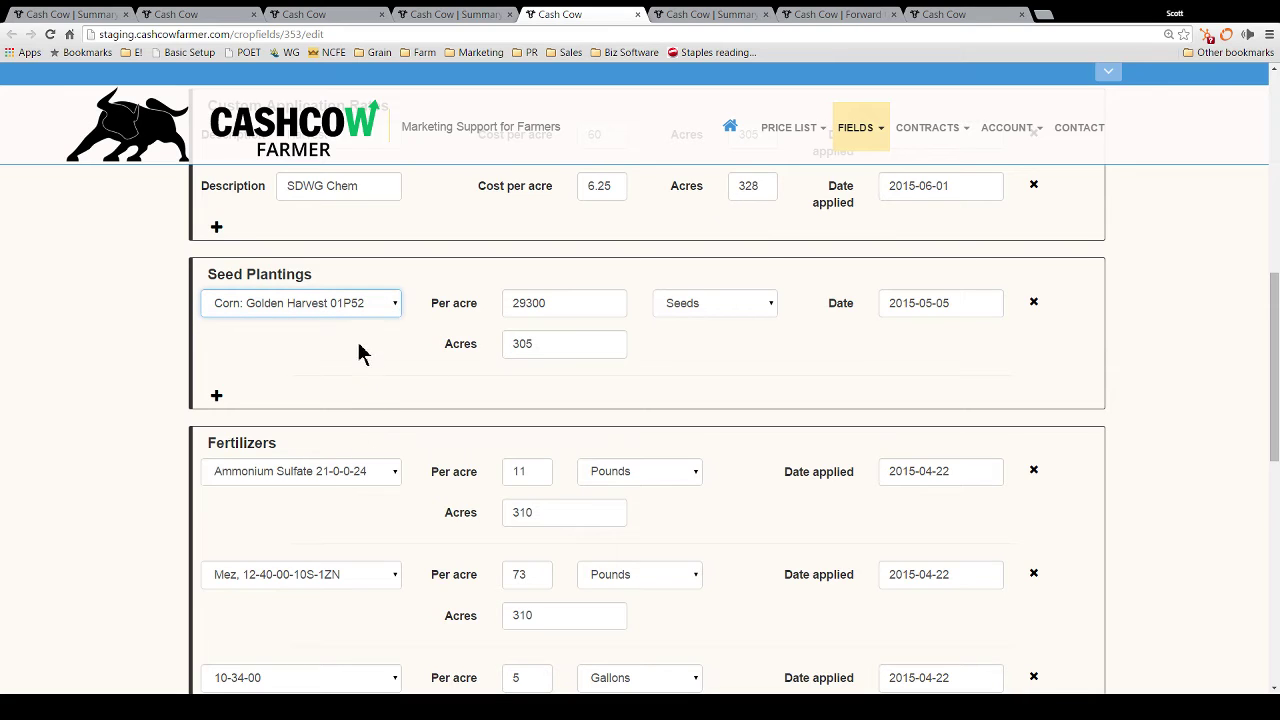
click(490, 295)
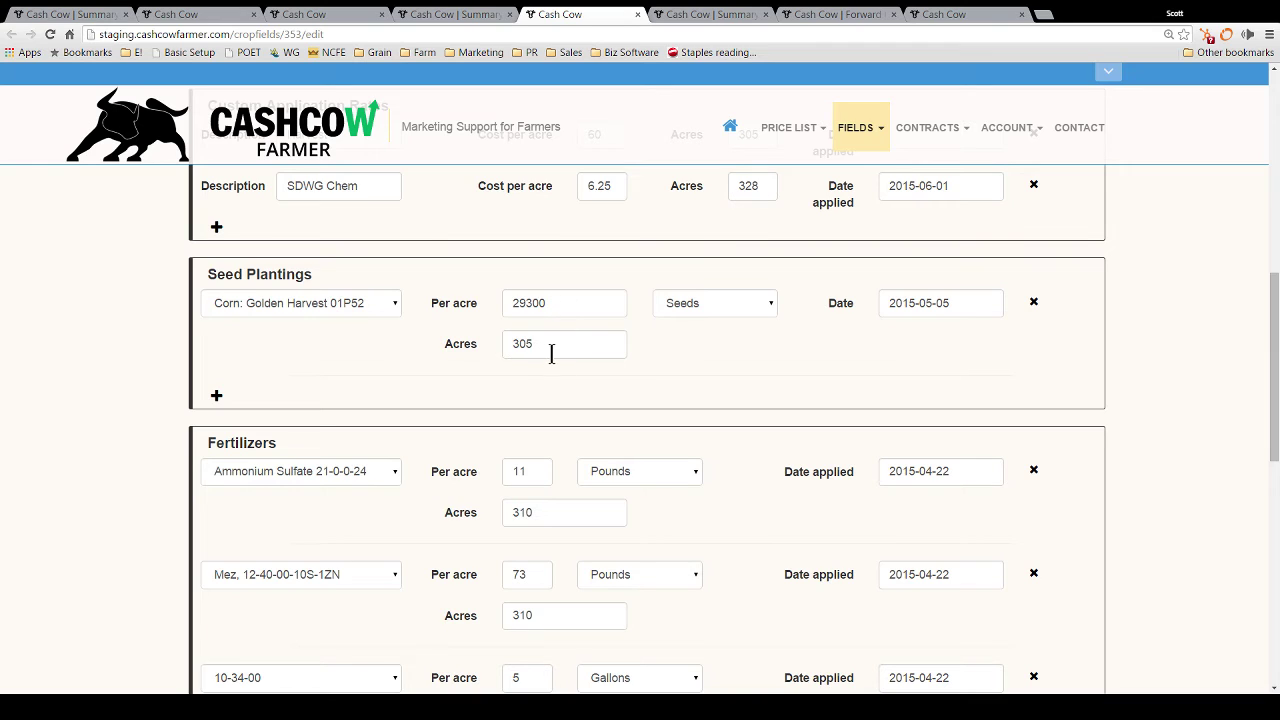
click(772, 310)
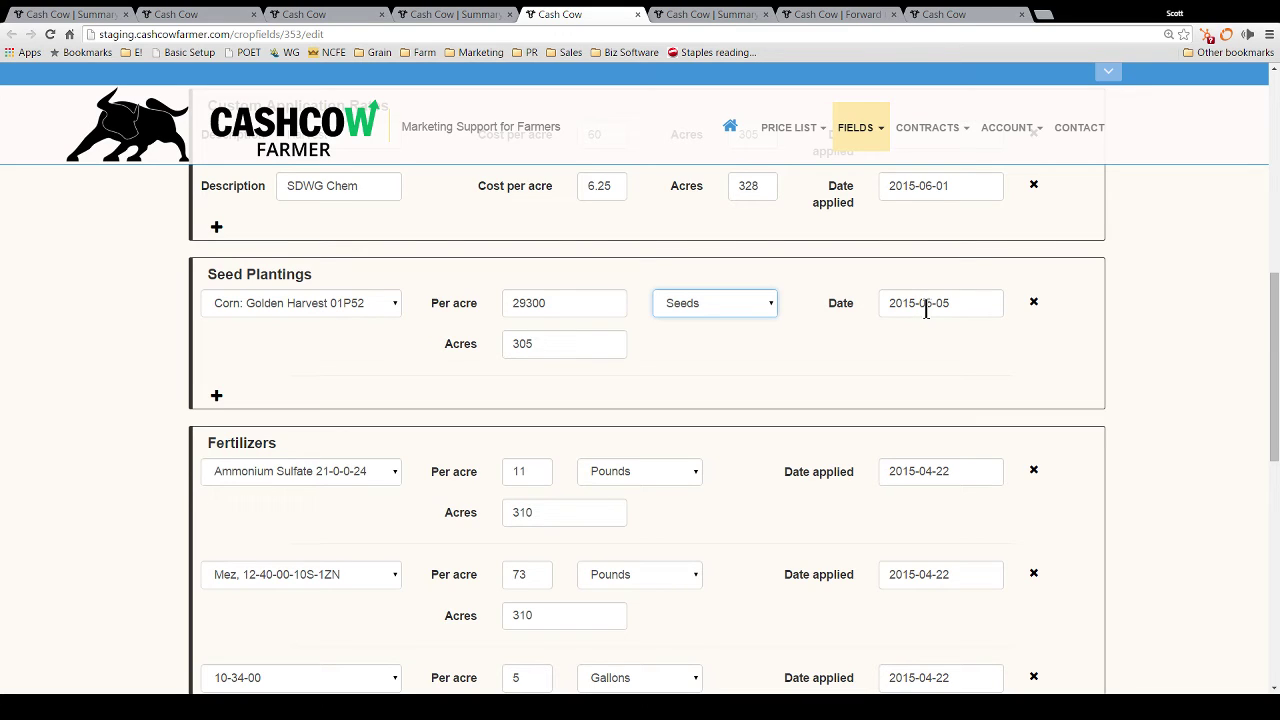
click(872, 142)
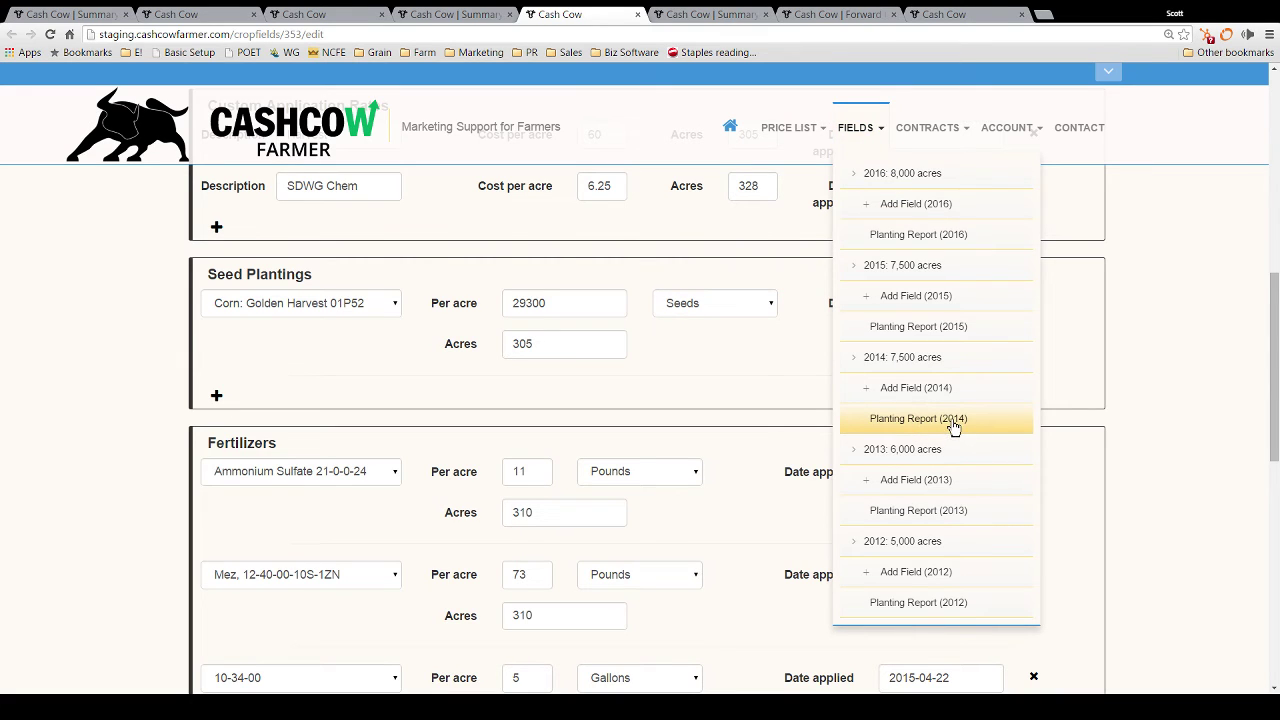
click(799, 378)
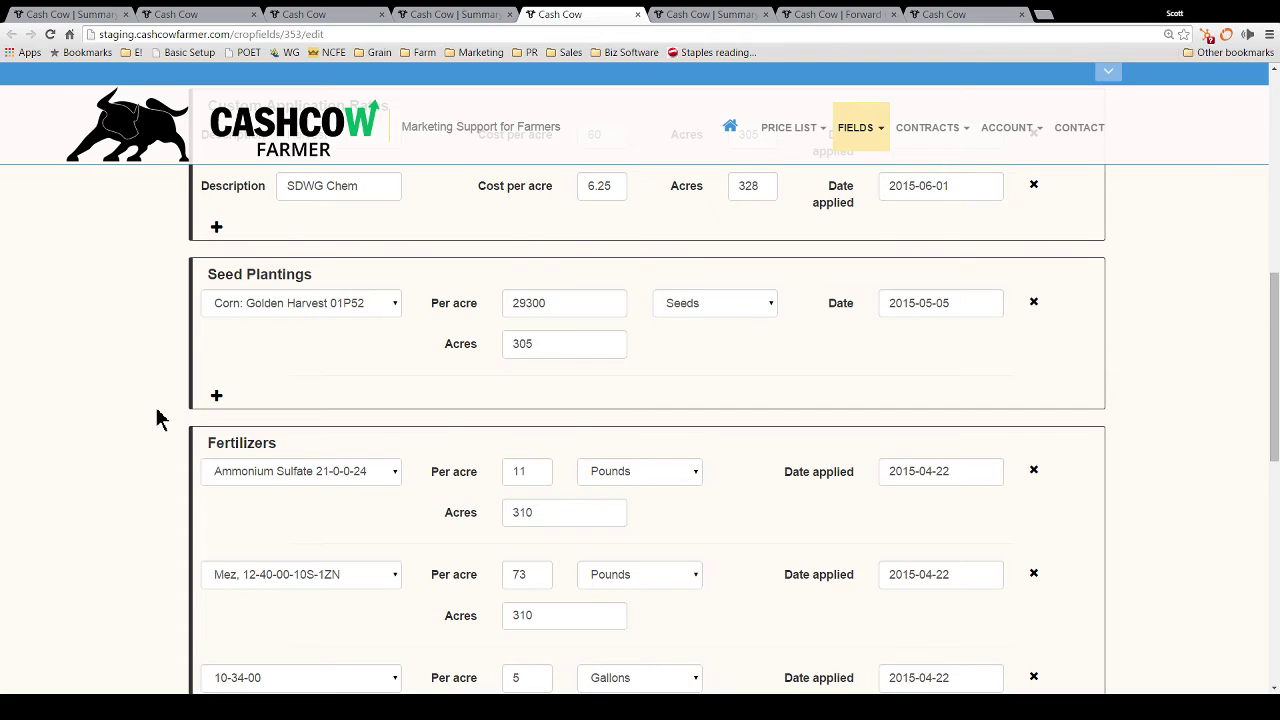
- Examine the per-acre rates, units, acres and application dates of the field's fertilizers
scroll(157, 420, down, 1)
scroll(157, 420, down, 1)
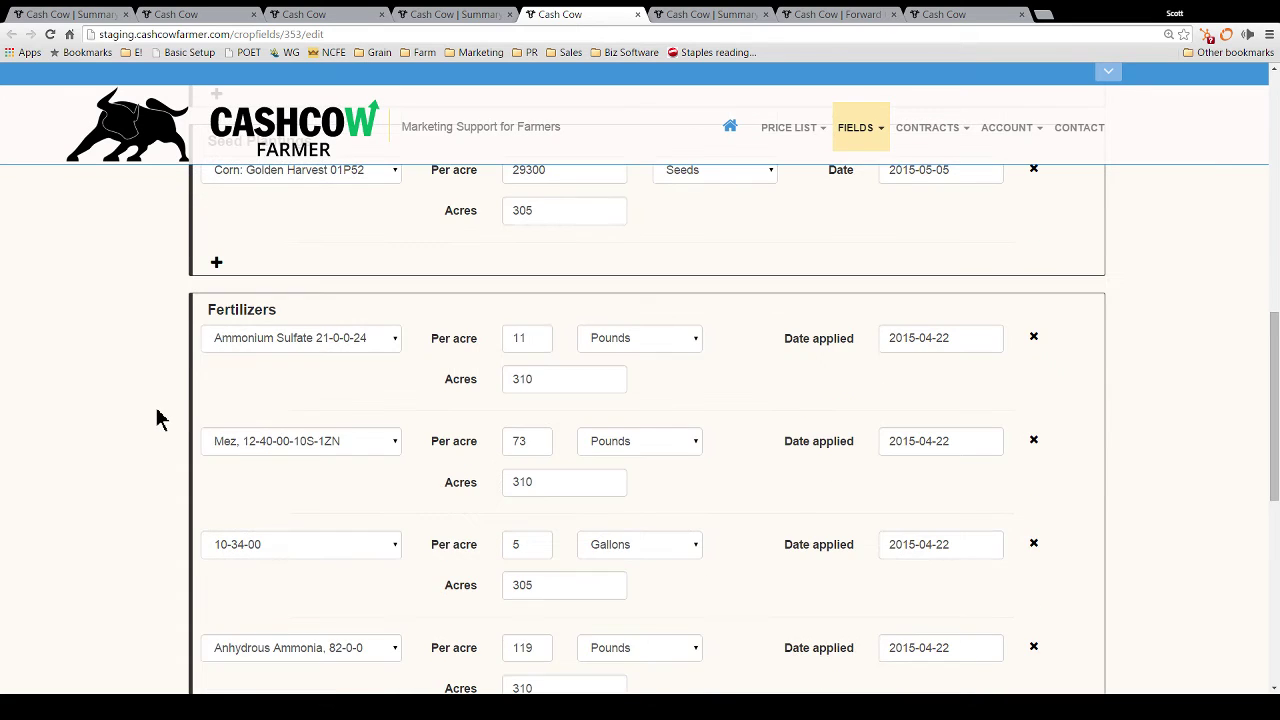
scroll(157, 420, down, 1)
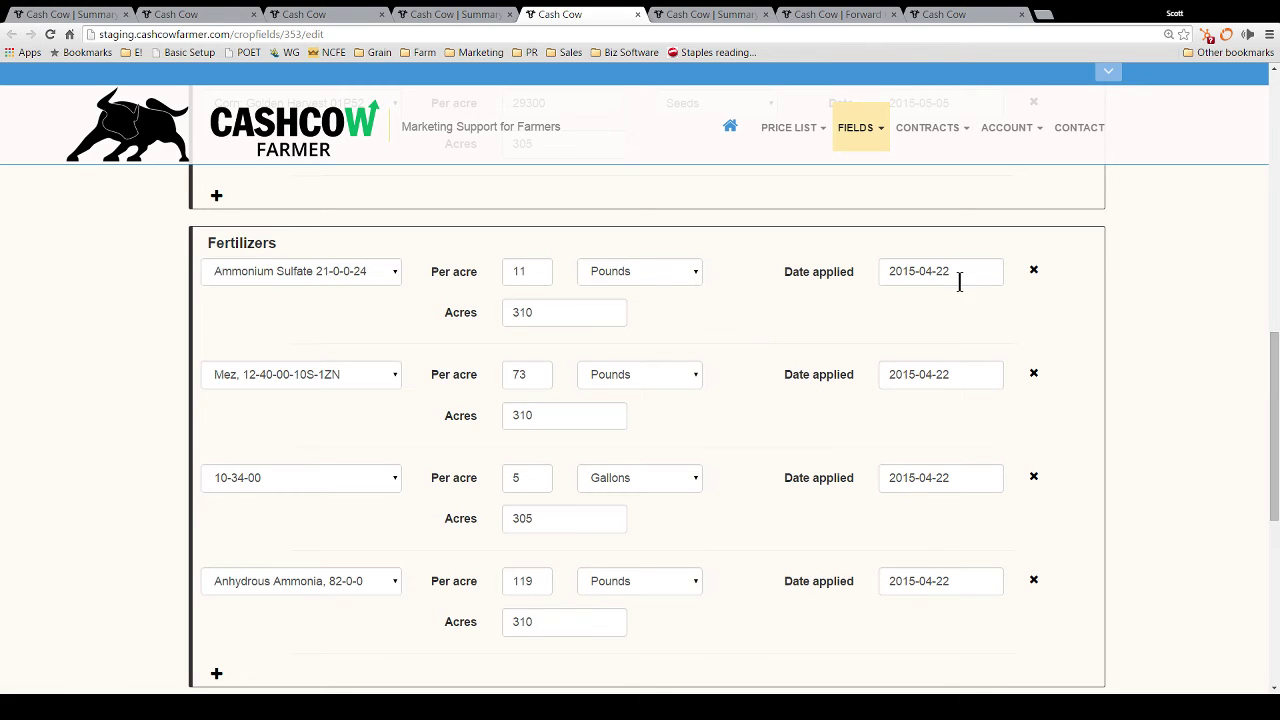
scroll(486, 344, down, 1)
scroll(490, 335, down, 1)
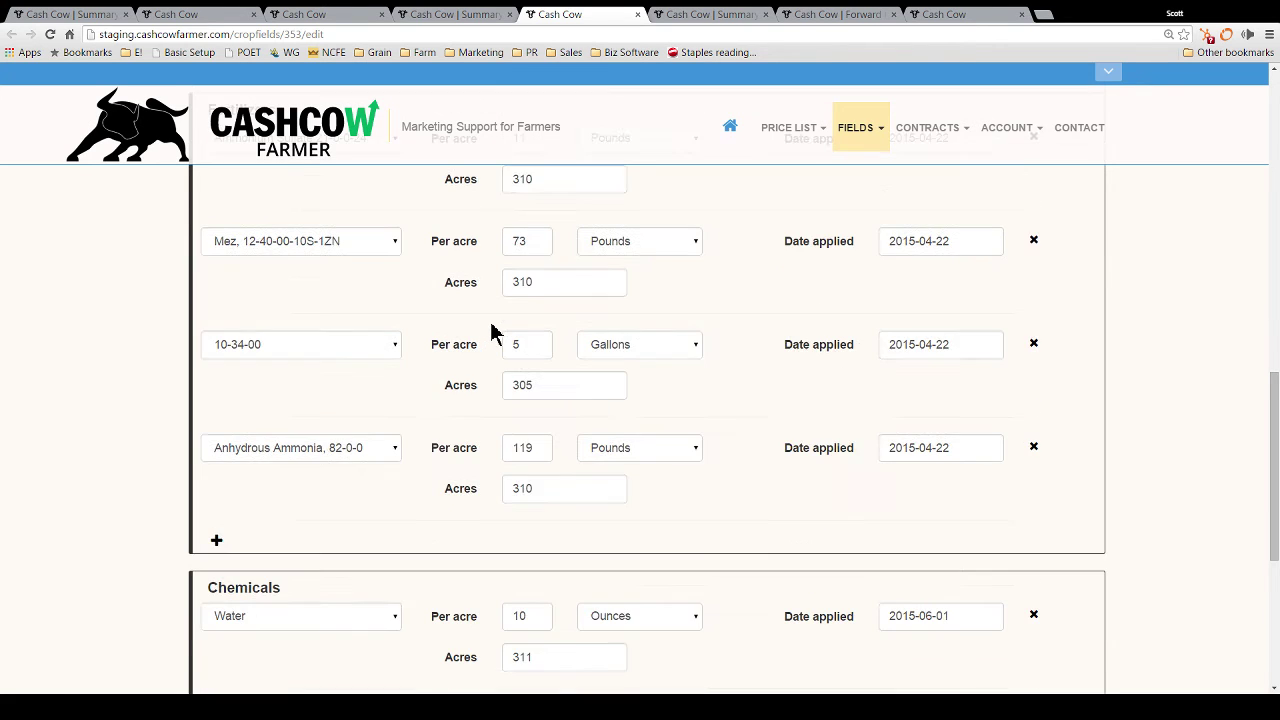
scroll(513, 378, up, 1)
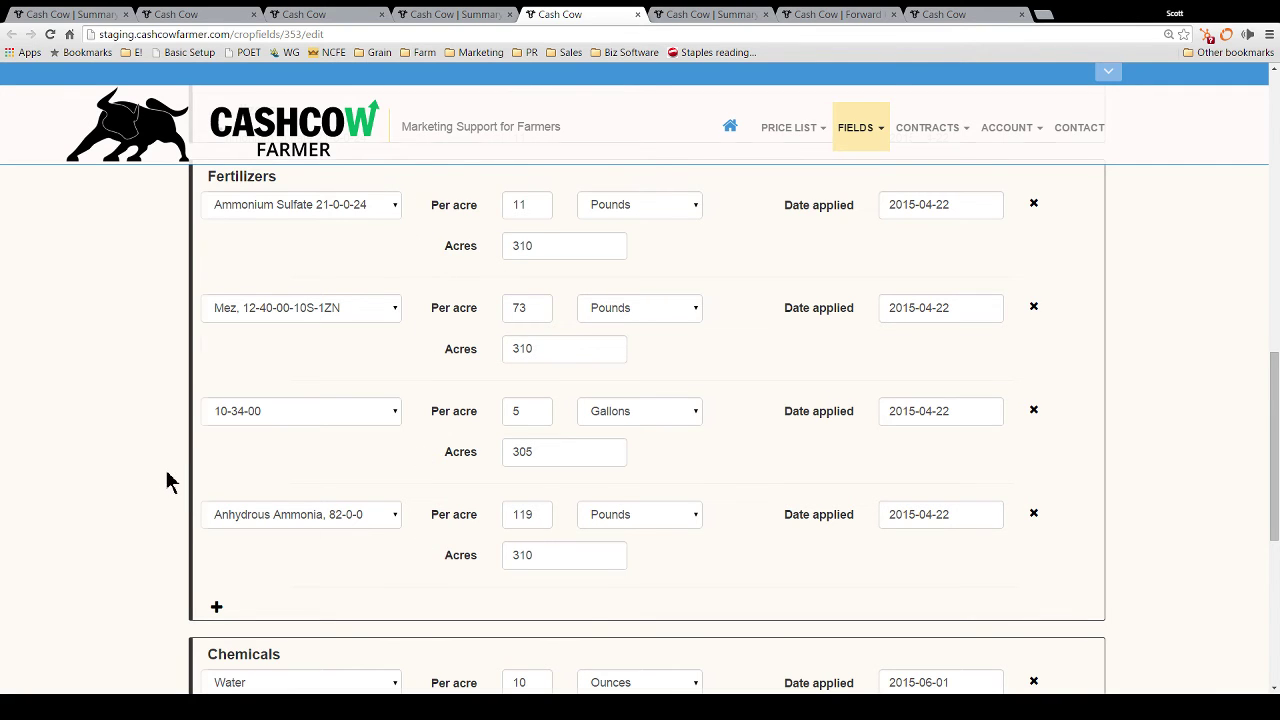
- Examine the per-acre rates, acres and application dates of the field's chemicals from Water to Halex GT
scroll(168, 482, down, 3)
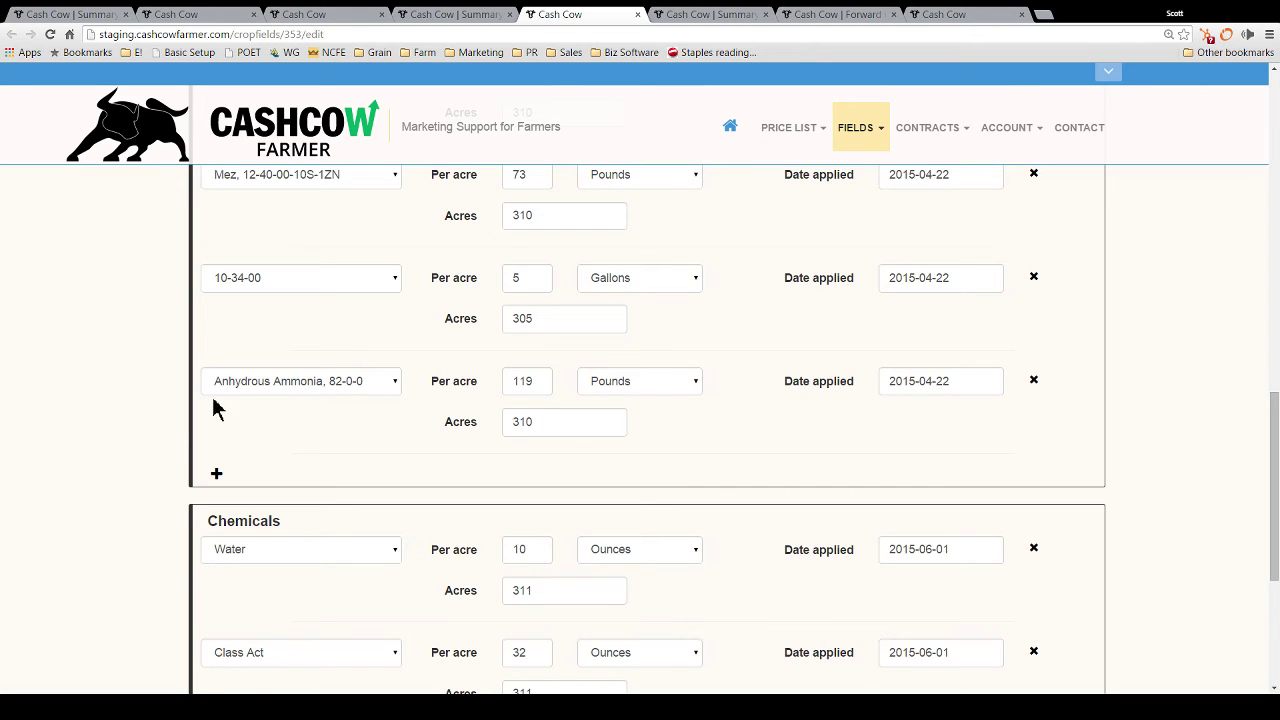
scroll(140, 423, down, 1)
scroll(147, 427, down, 3)
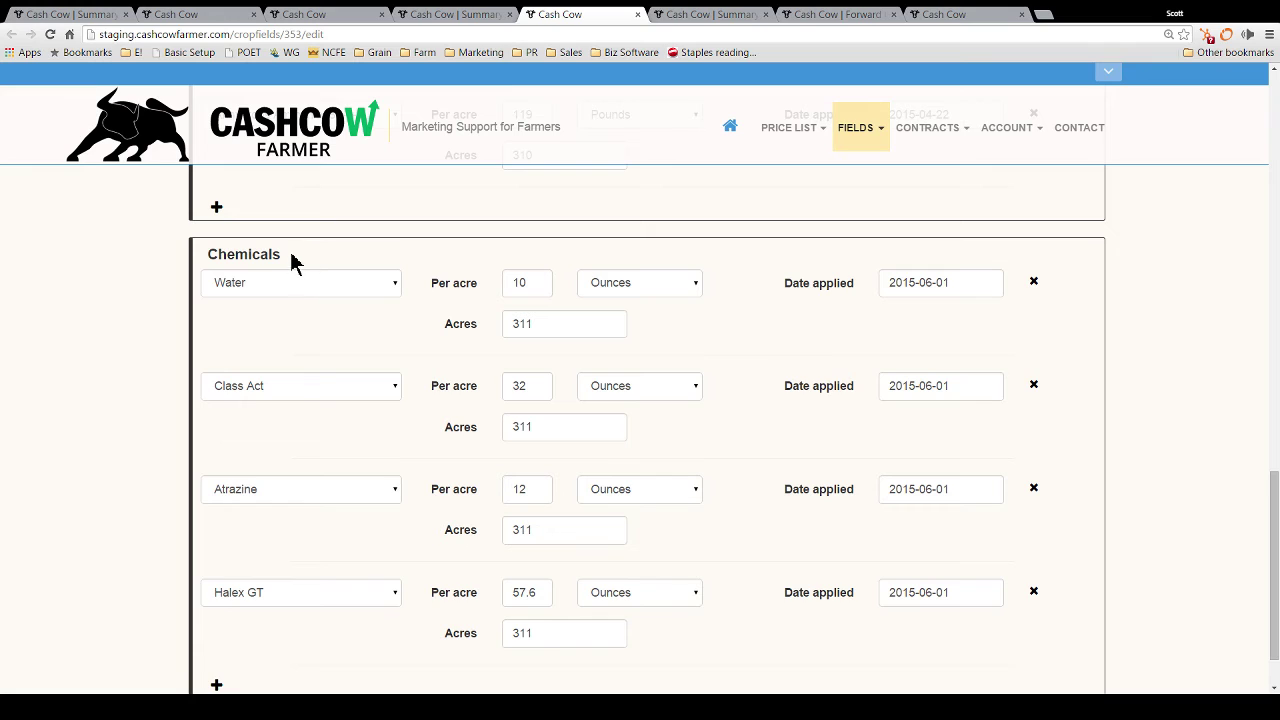
- Examine the product, per-acre rate and unit choices of the field's Water chemical entry
scroll(381, 316, down, 1)
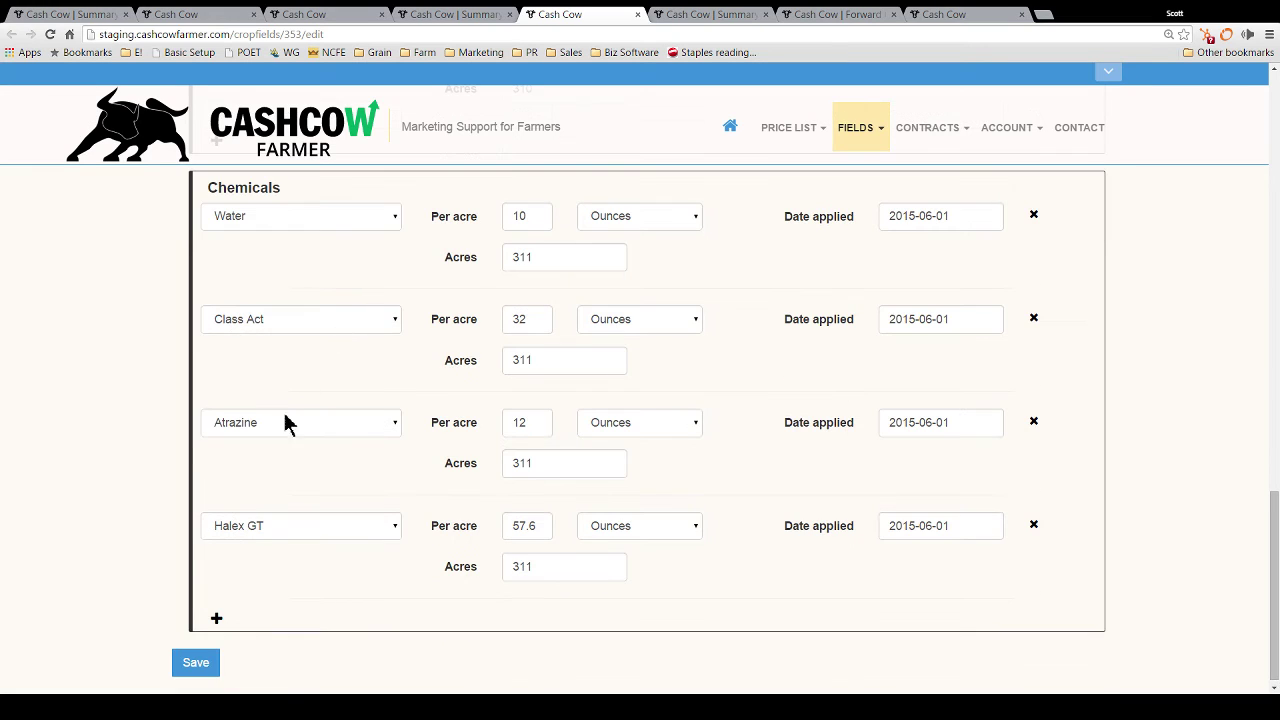
click(398, 220)
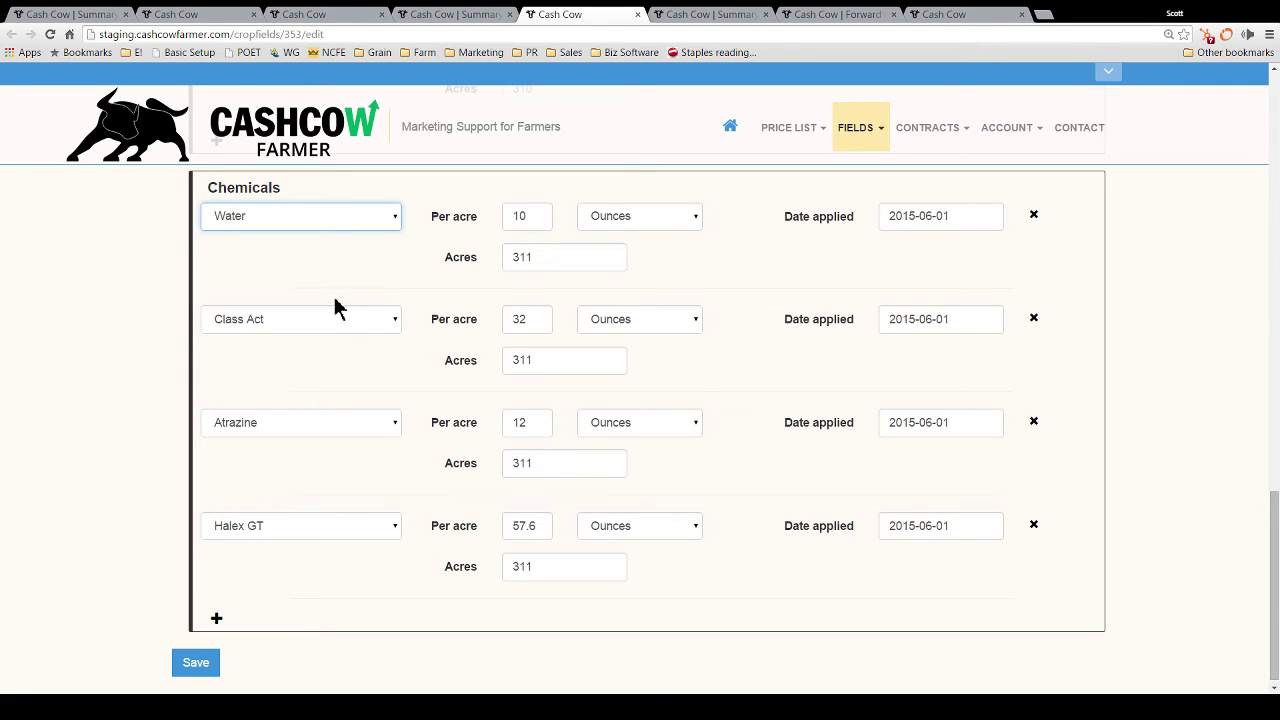
click(120, 290)
click(543, 225)
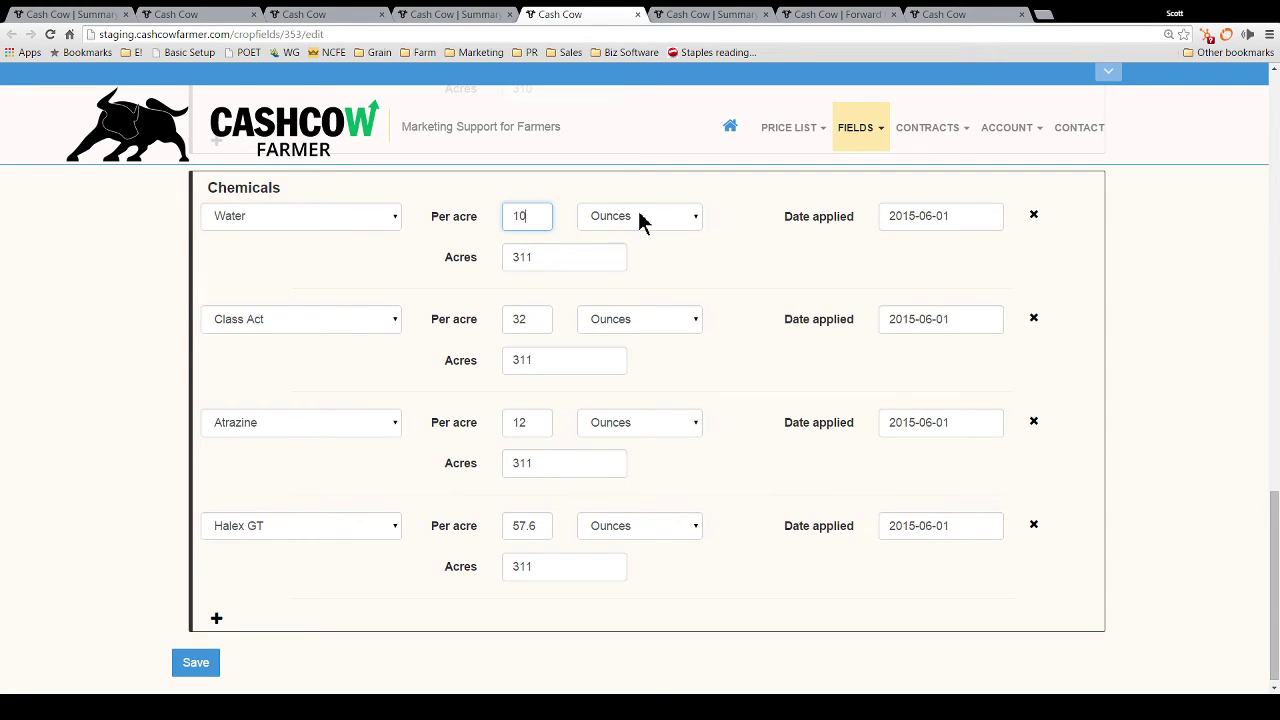
click(691, 223)
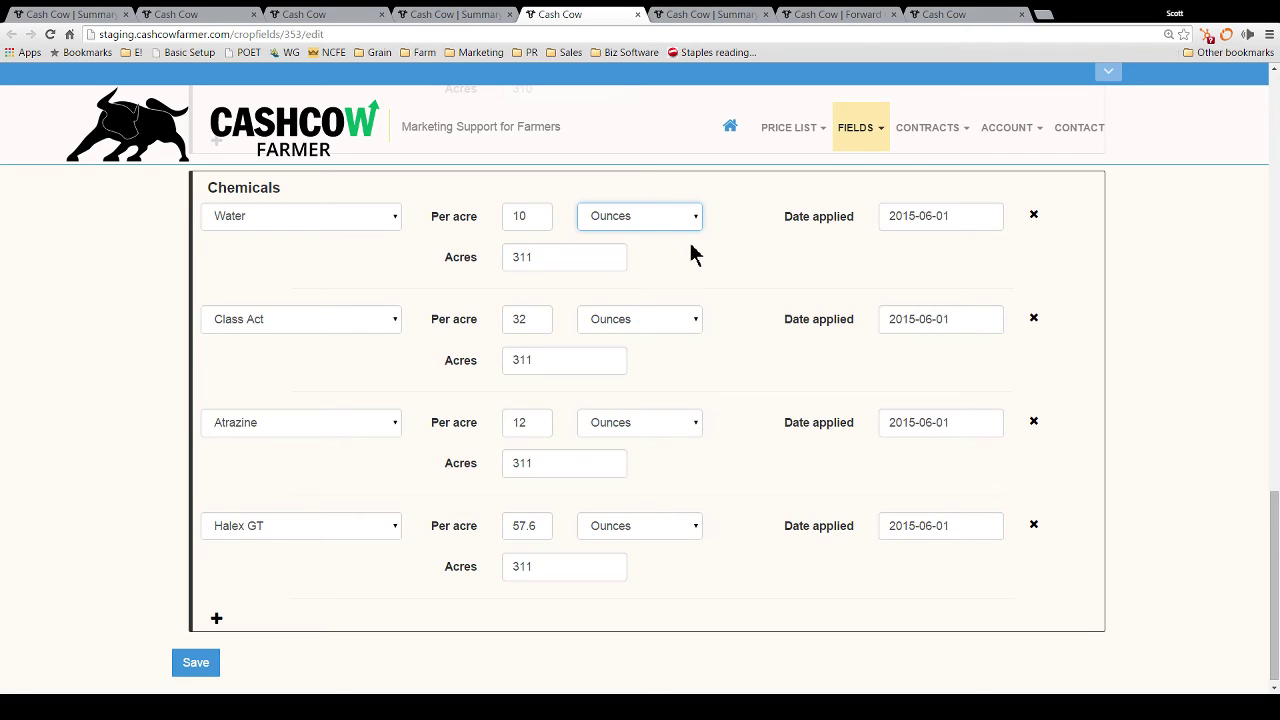
click(737, 221)
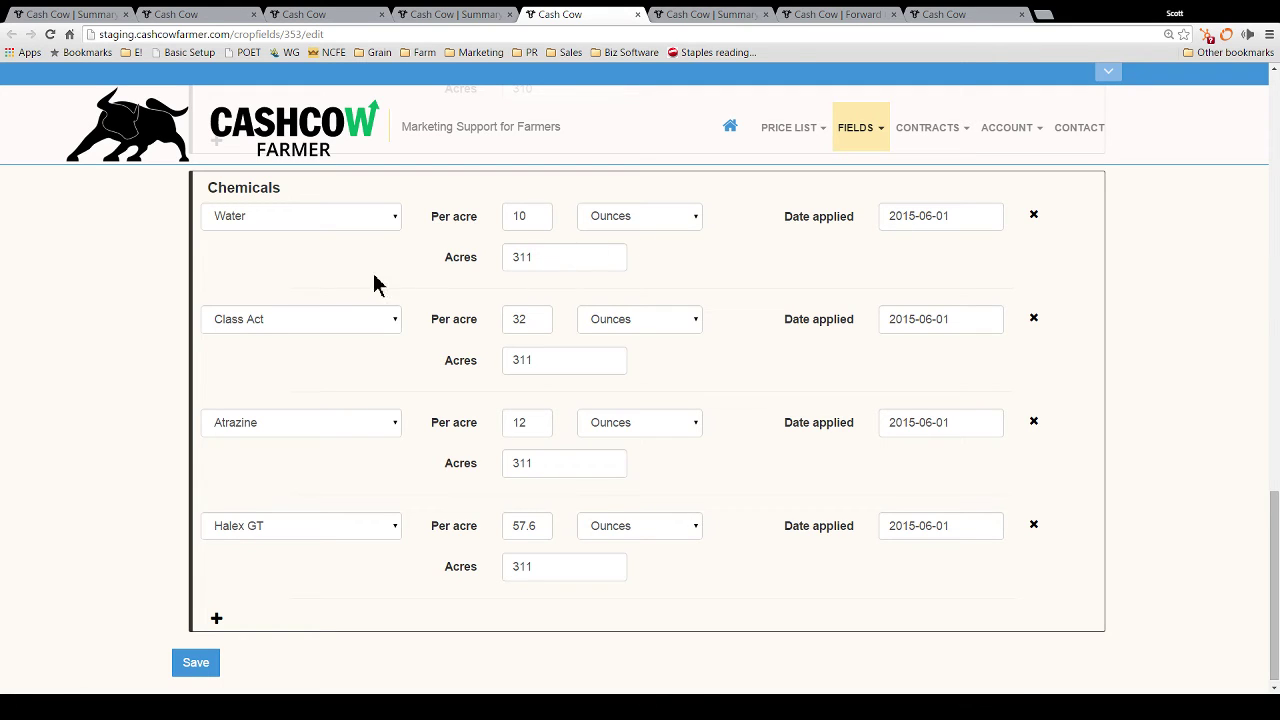
scroll(145, 390, down, 1)
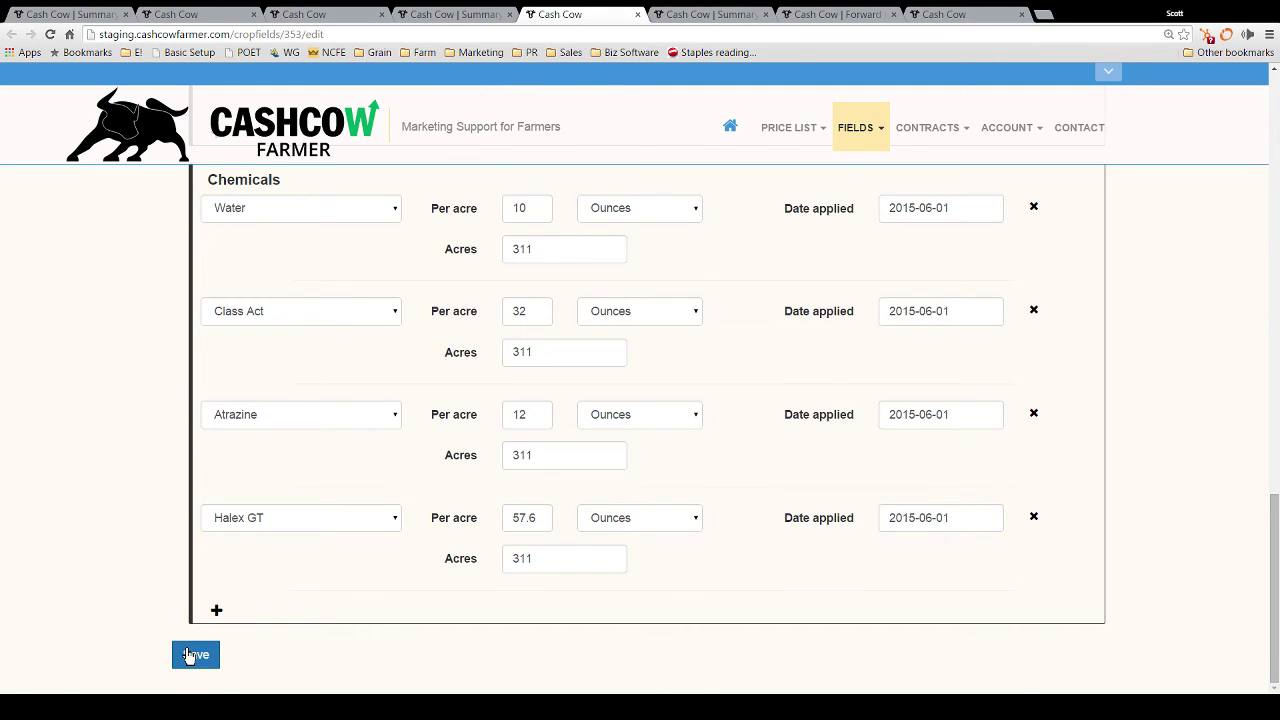
- Open the 2014 per-acre field summary and examine the combined corn row's acres, input costs, break-even, cash price and profit
key(ctrl+Tab)
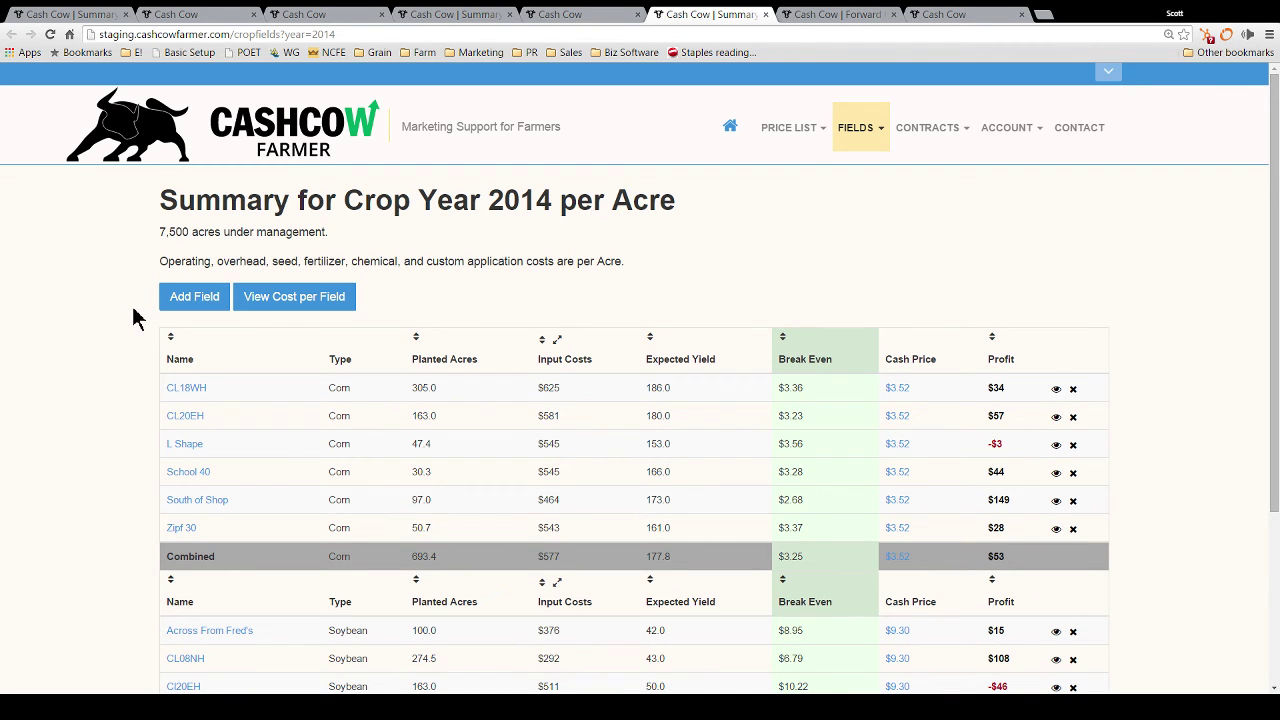
scroll(131, 309, down, 1)
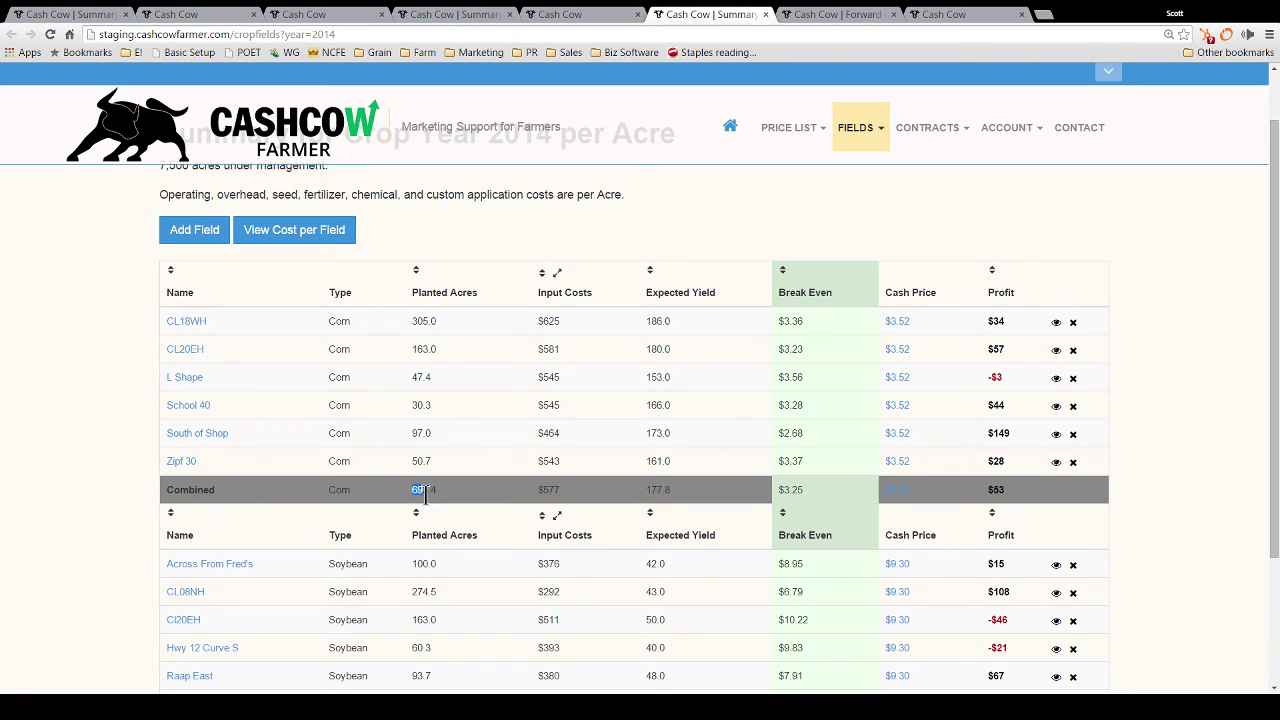
drag(425, 492, 588, 505)
drag(805, 495, 786, 489)
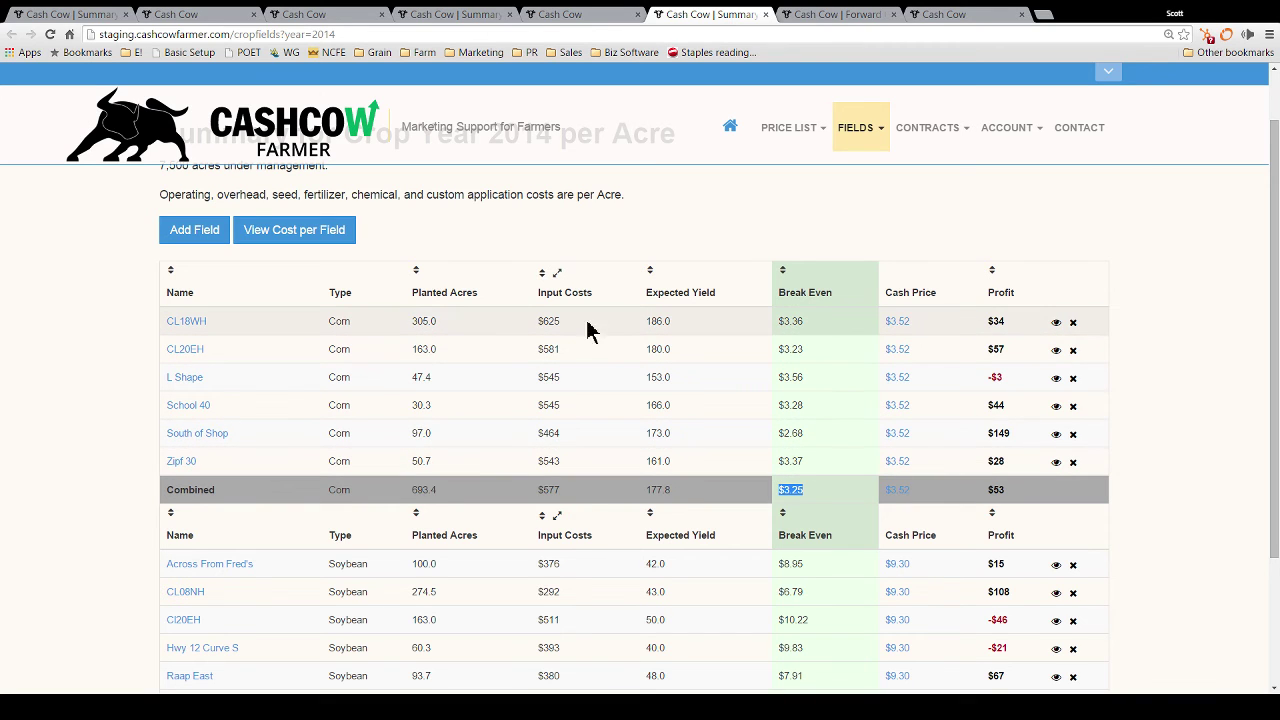
click(820, 500)
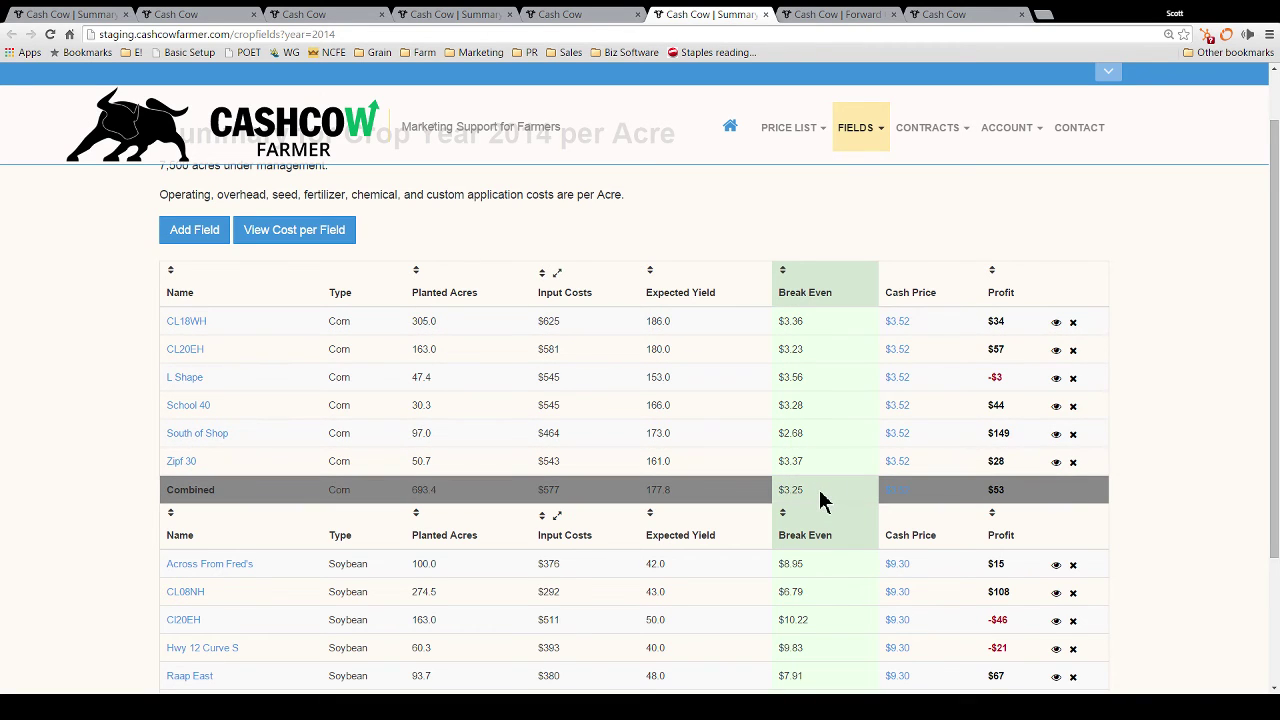
double_click(912, 496)
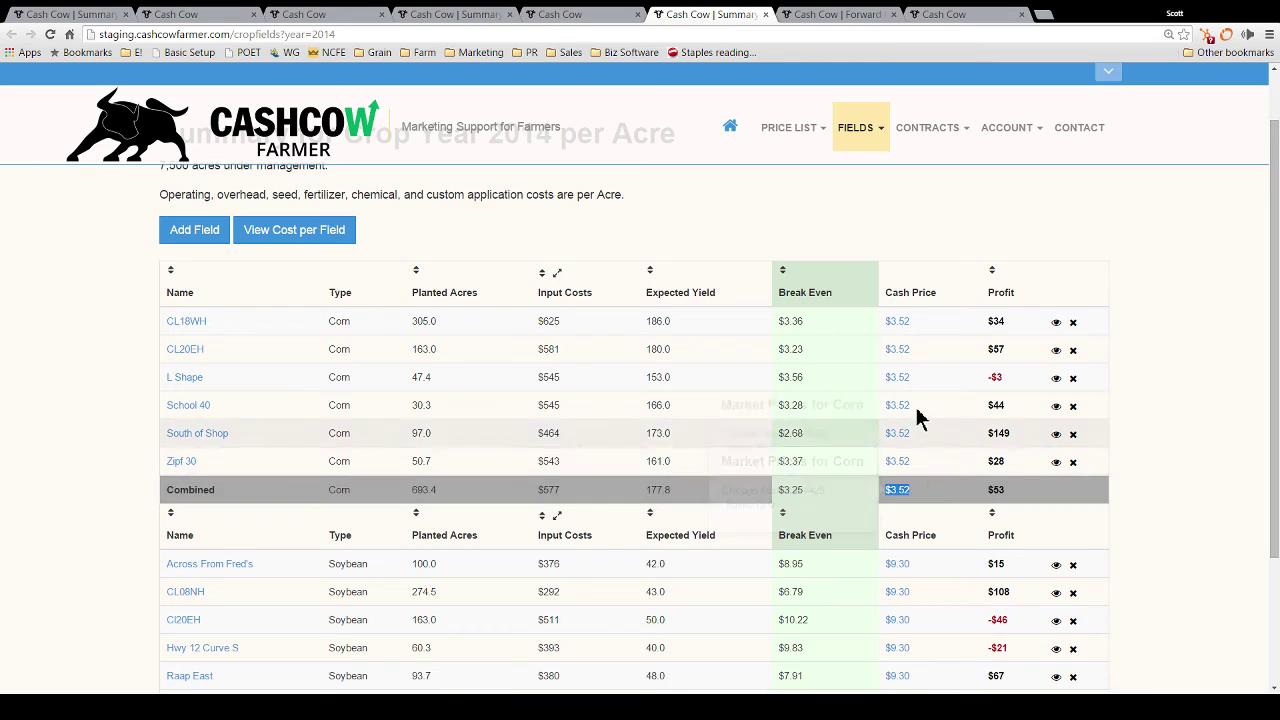
double_click(995, 490)
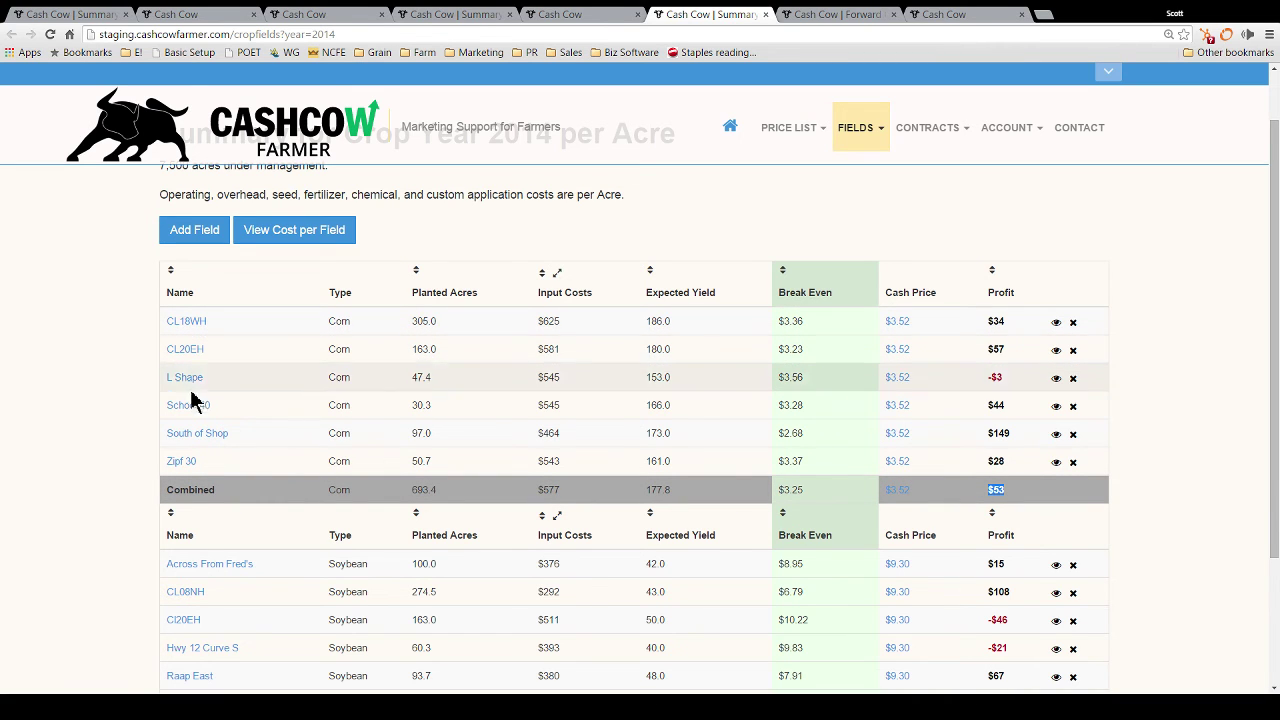
click(1017, 505)
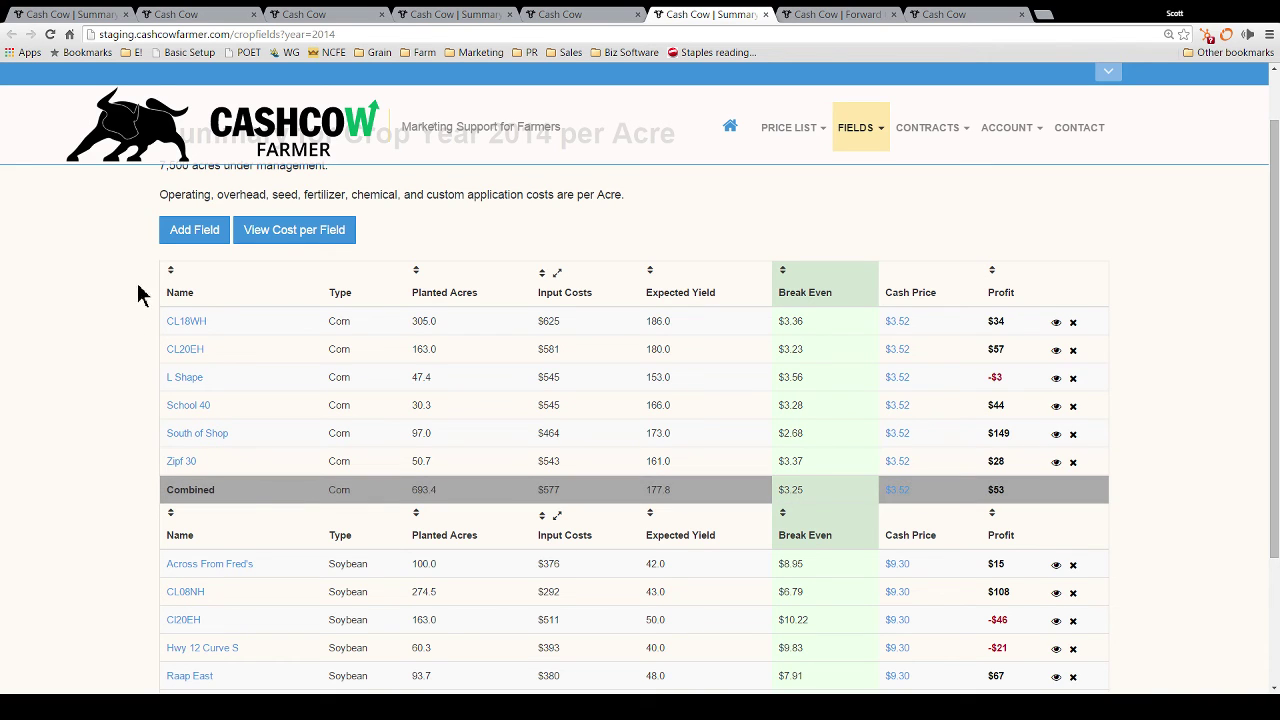
- Switch the 2014 summary to costs per field and examine the input costs broken down by category
click(313, 235)
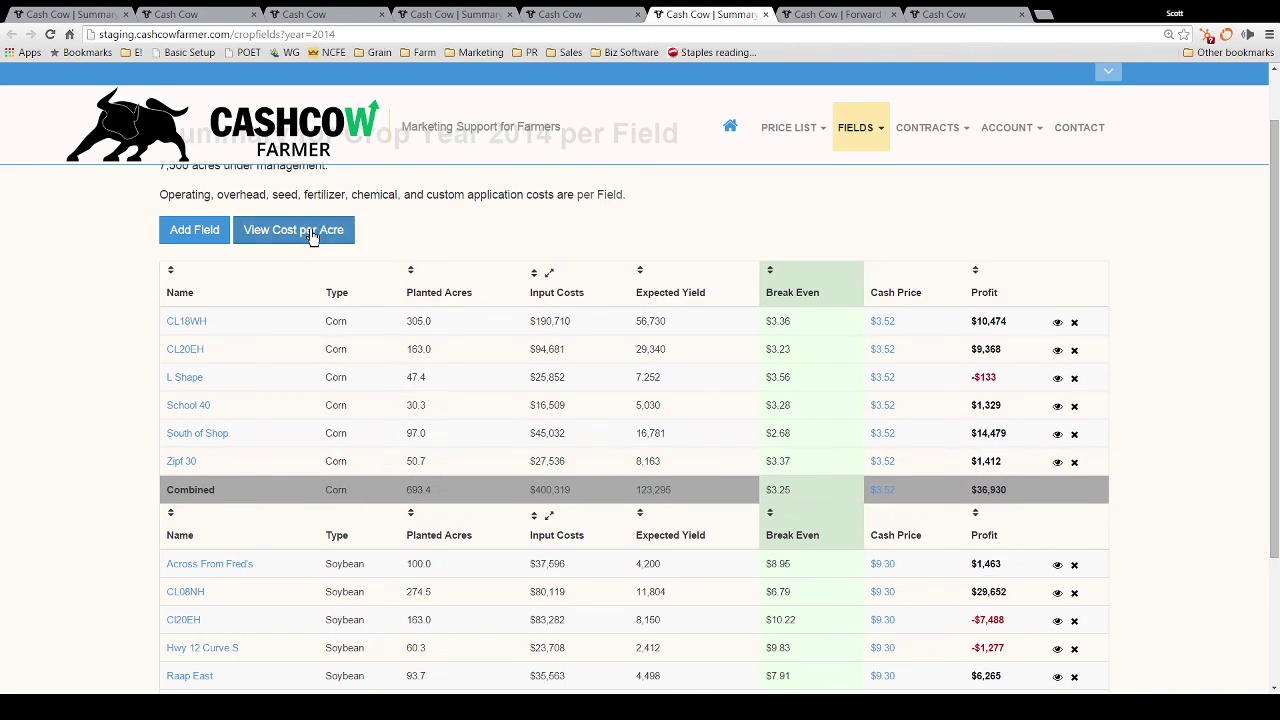
click(549, 276)
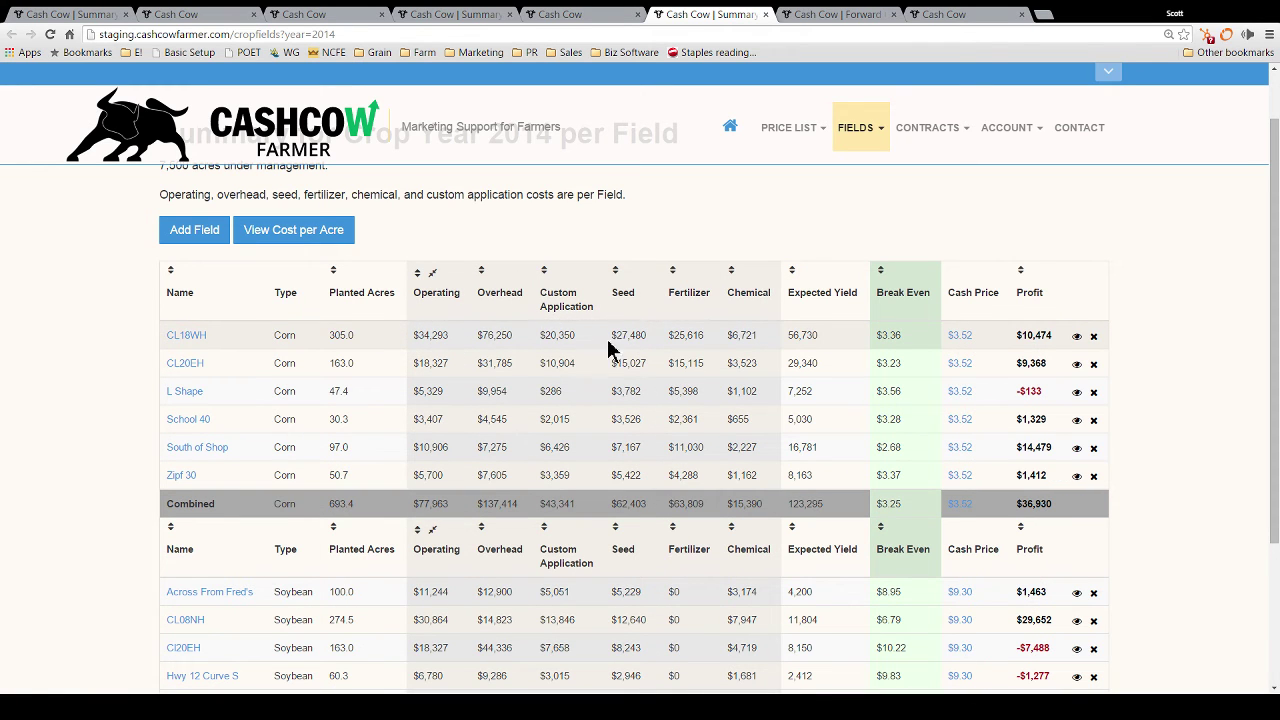
click(434, 274)
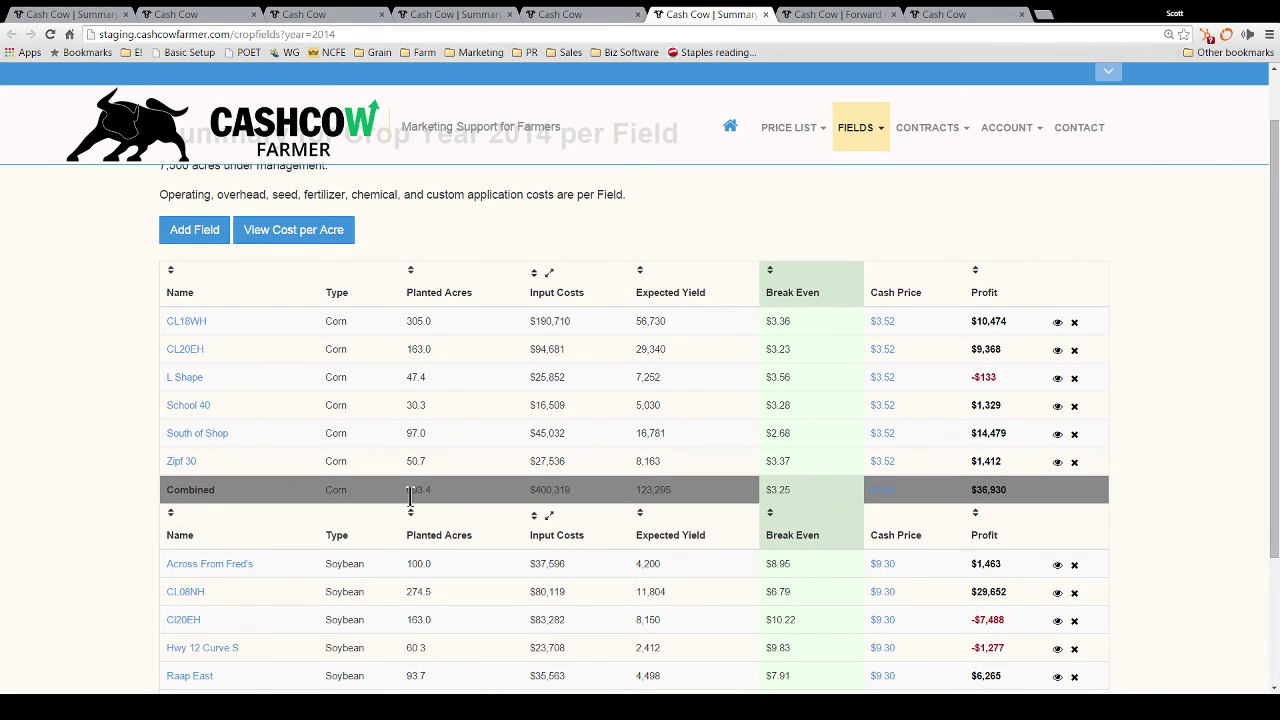
- Examine the per-field combined corn figures and the all-crop combined planted acres, input costs and profit
drag(406, 490, 585, 492)
drag(636, 490, 670, 492)
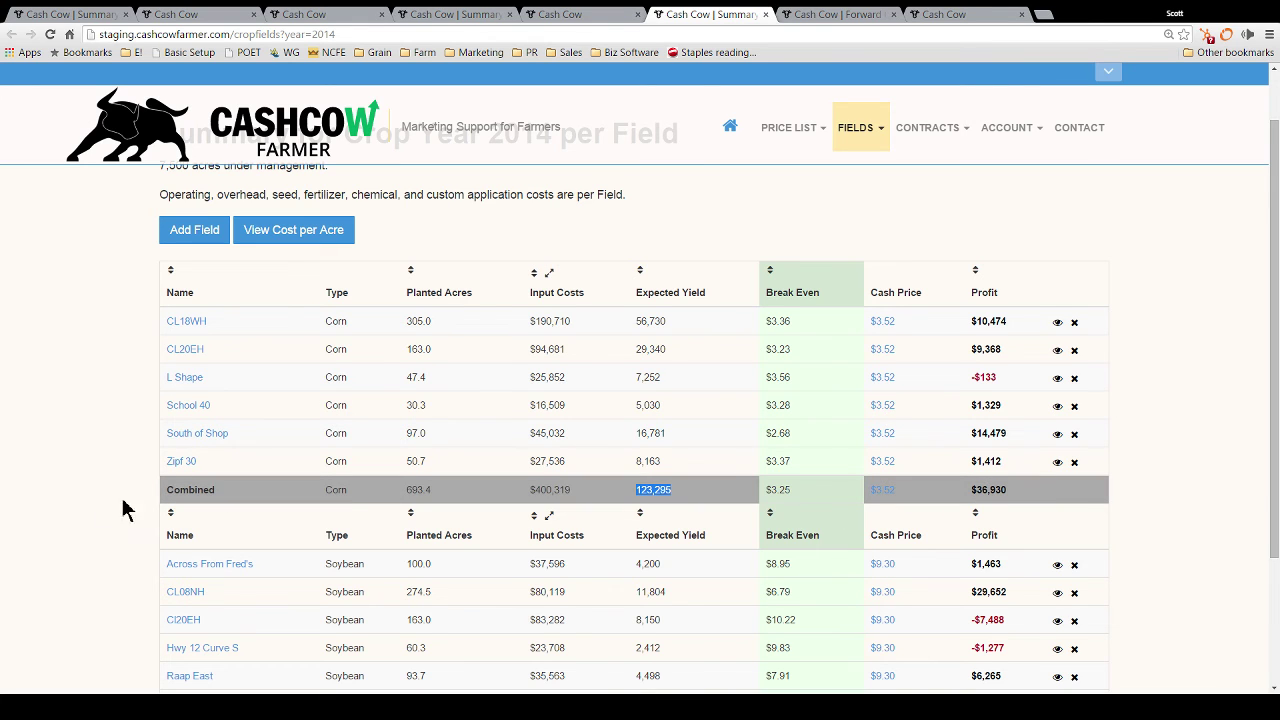
scroll(110, 414, down, 2)
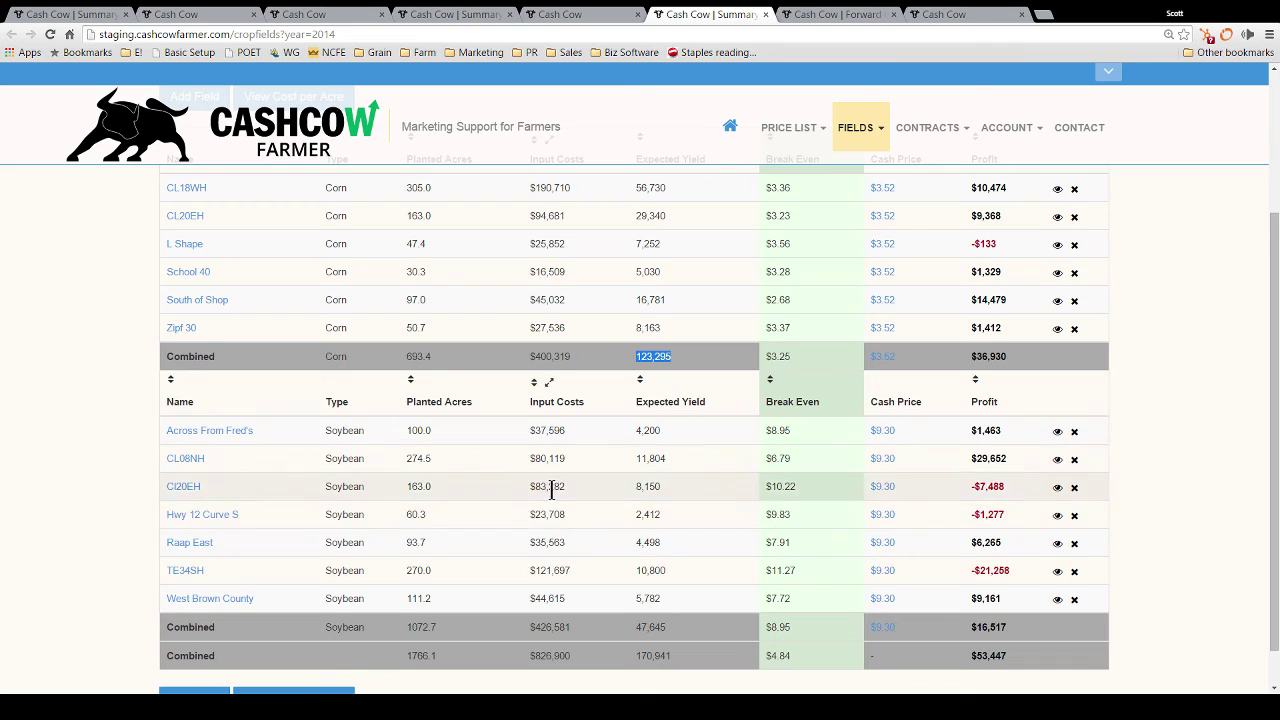
scroll(551, 486, down, 1)
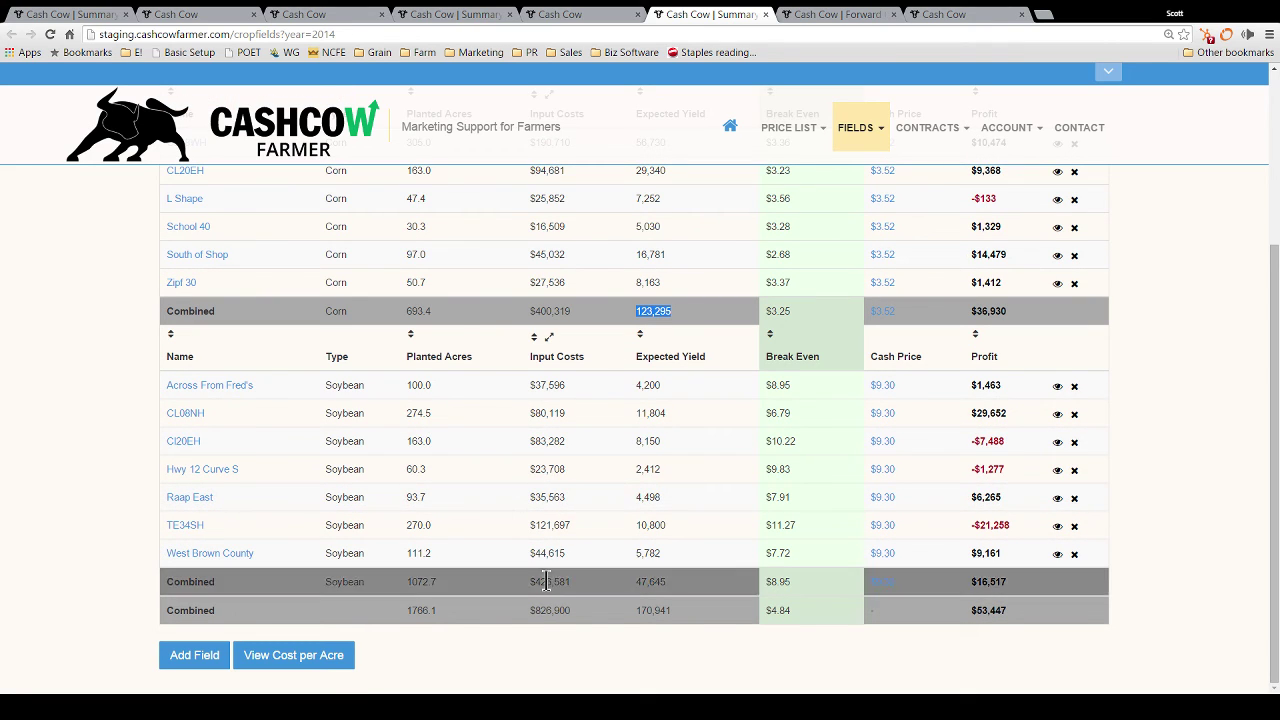
drag(532, 614, 575, 622)
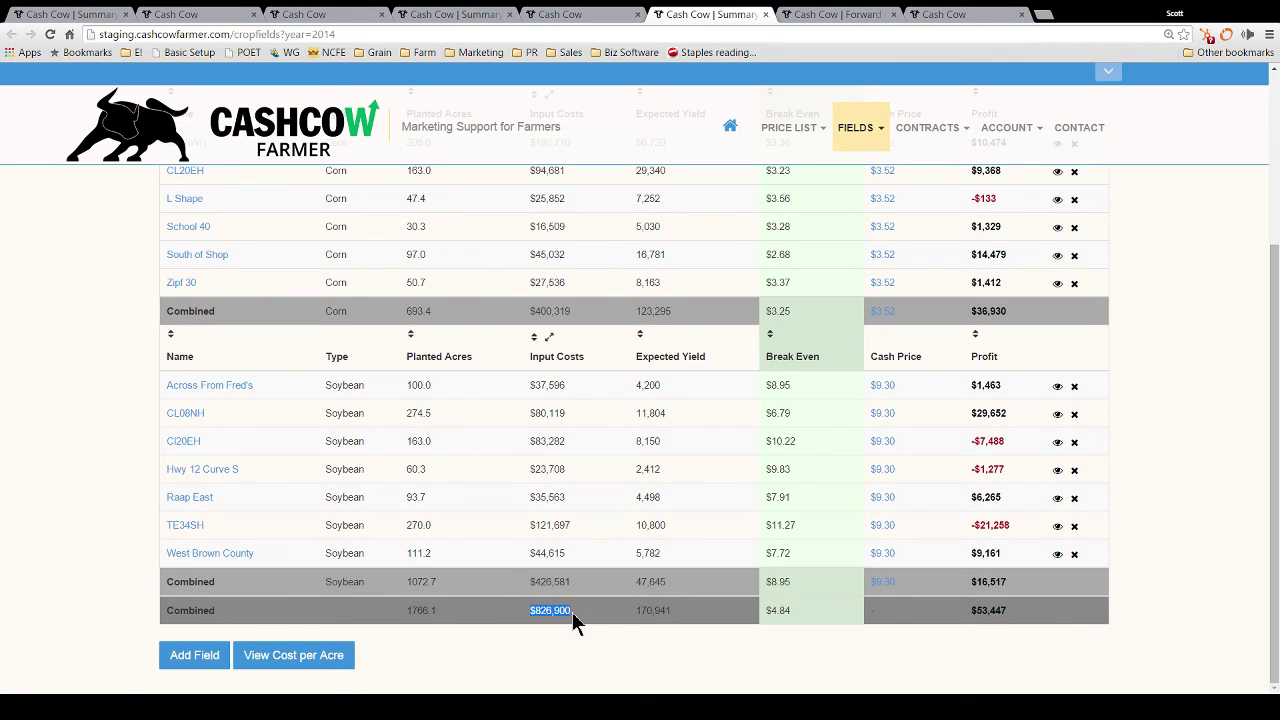
double_click(420, 612)
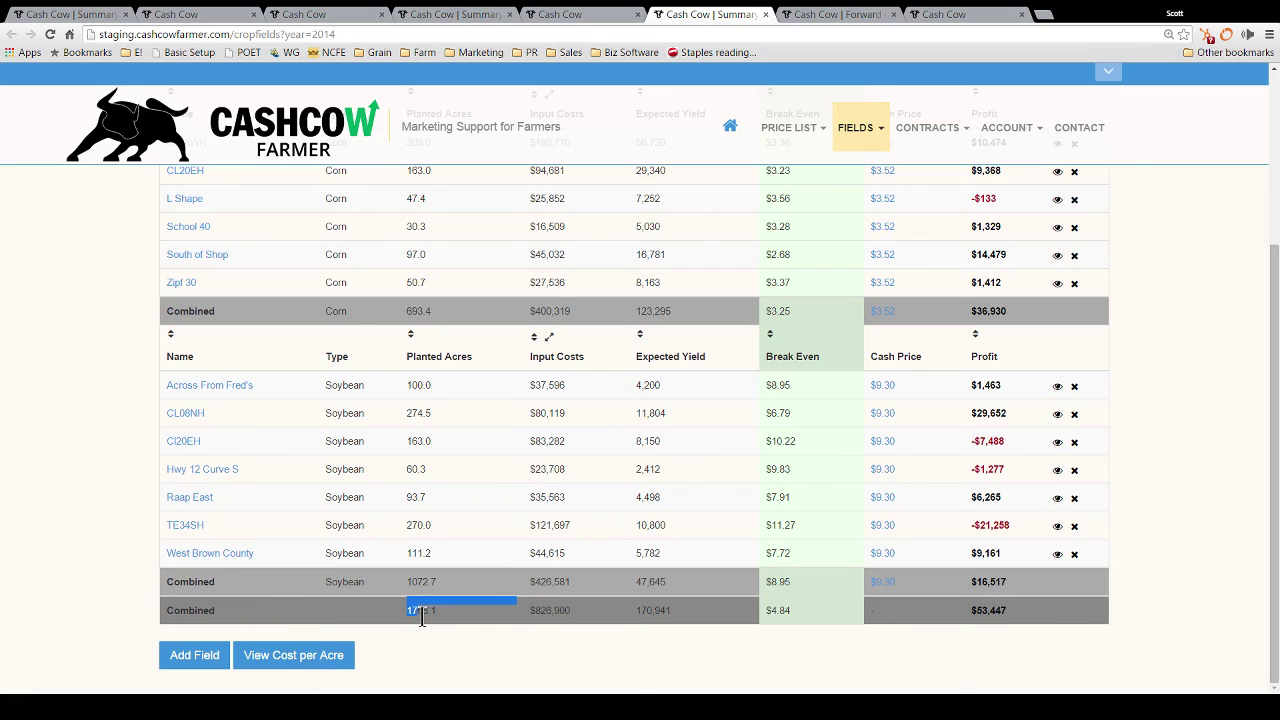
click(536, 610)
drag(536, 612, 592, 622)
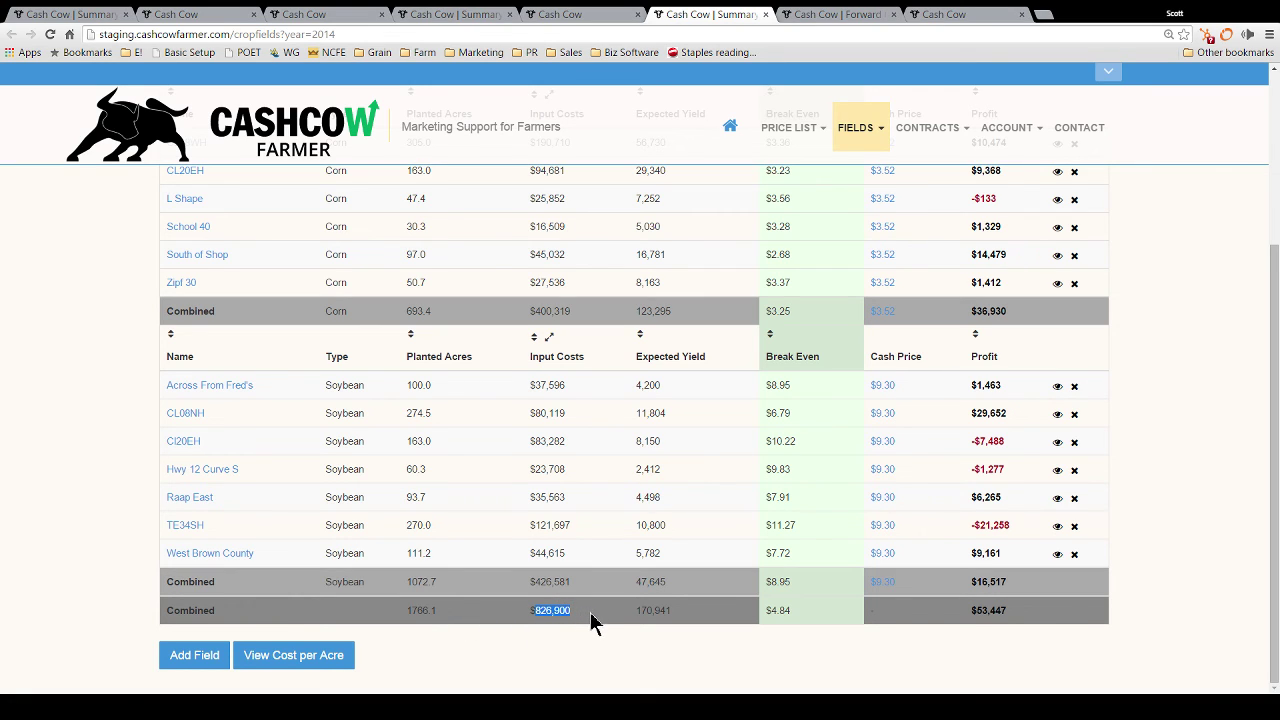
click(596, 621)
drag(988, 615, 1016, 616)
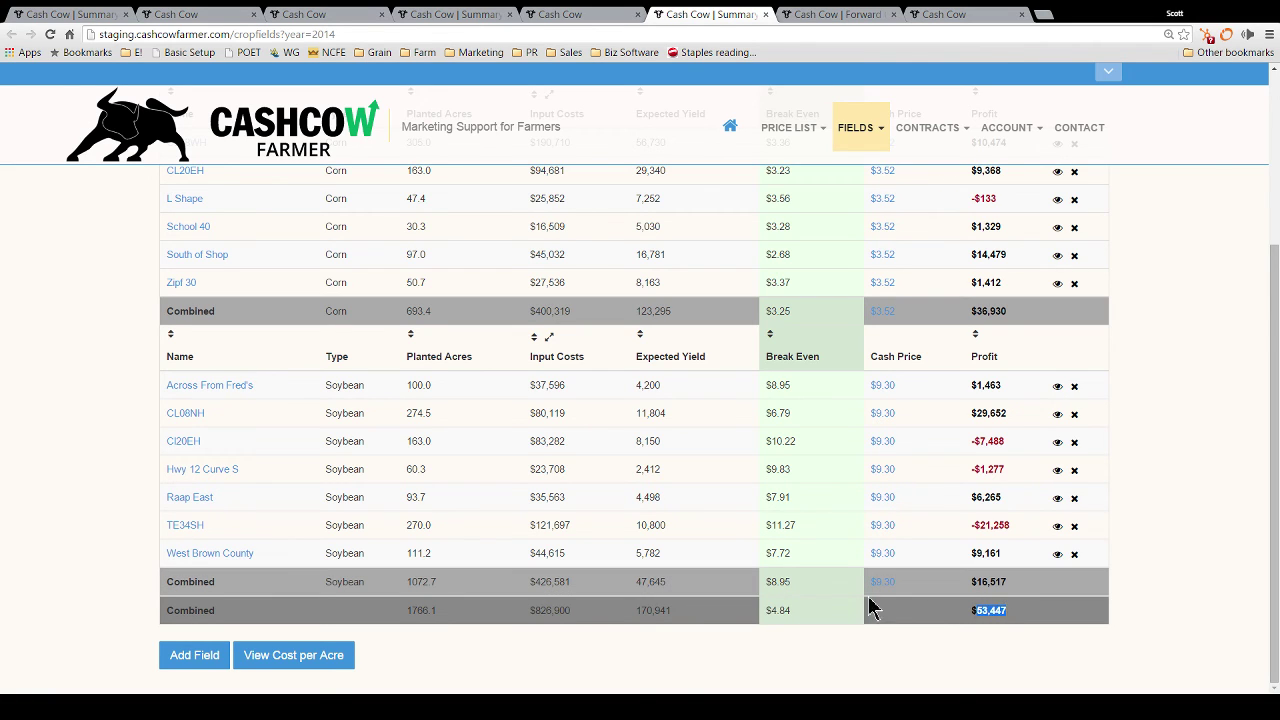
click(118, 504)
- Open the 2014 forward contracts and examine the unsold corn's market price details and bushels
scroll(118, 504, up, 3)
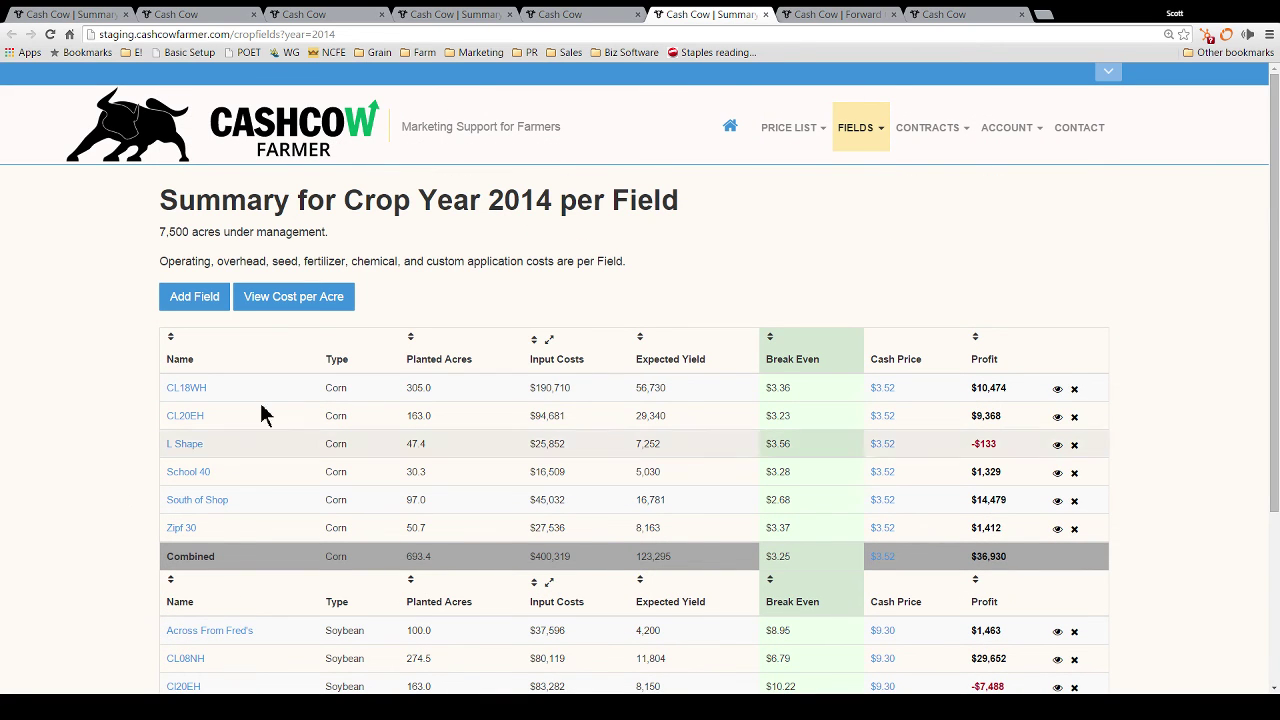
click(951, 134)
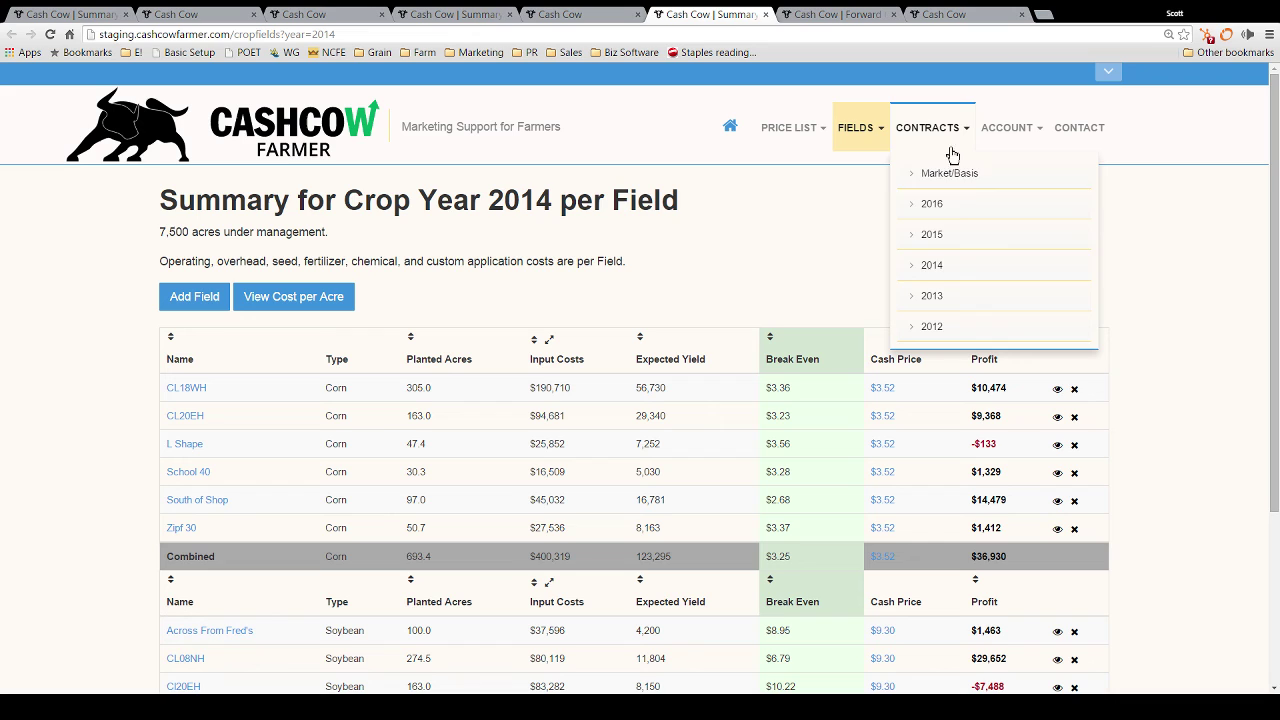
click(942, 272)
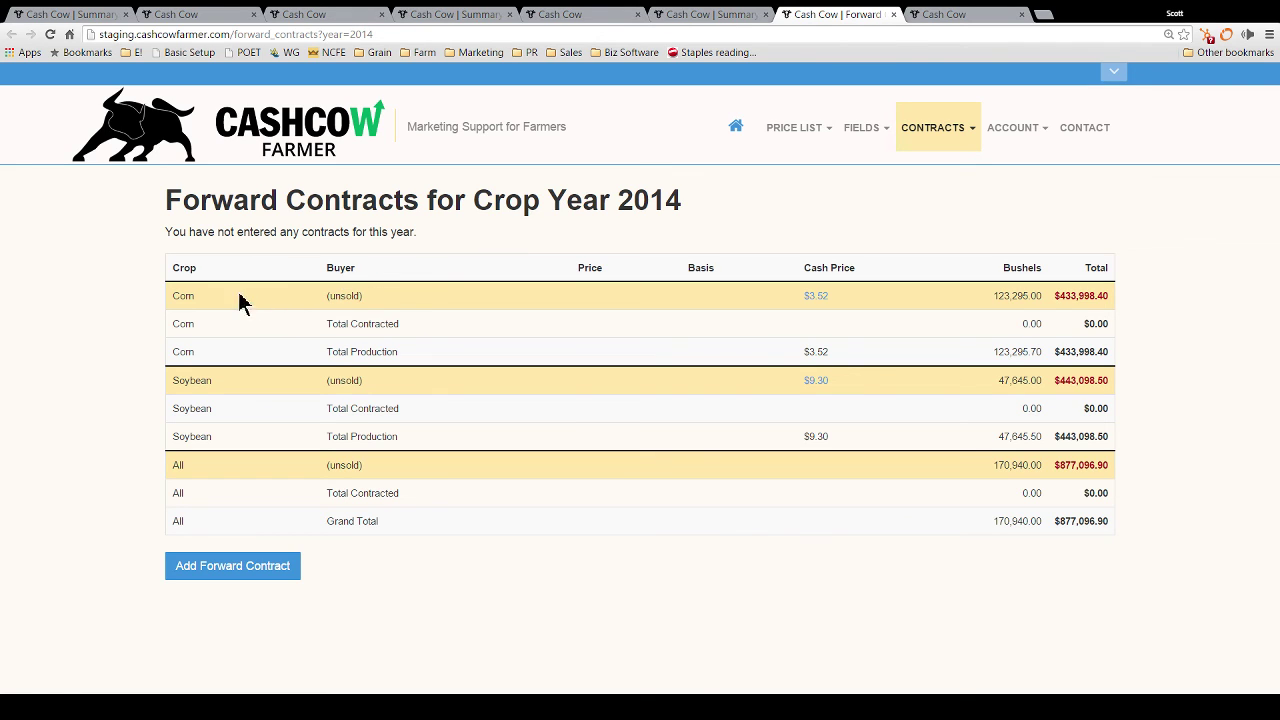
double_click(176, 296)
click(632, 314)
click(812, 296)
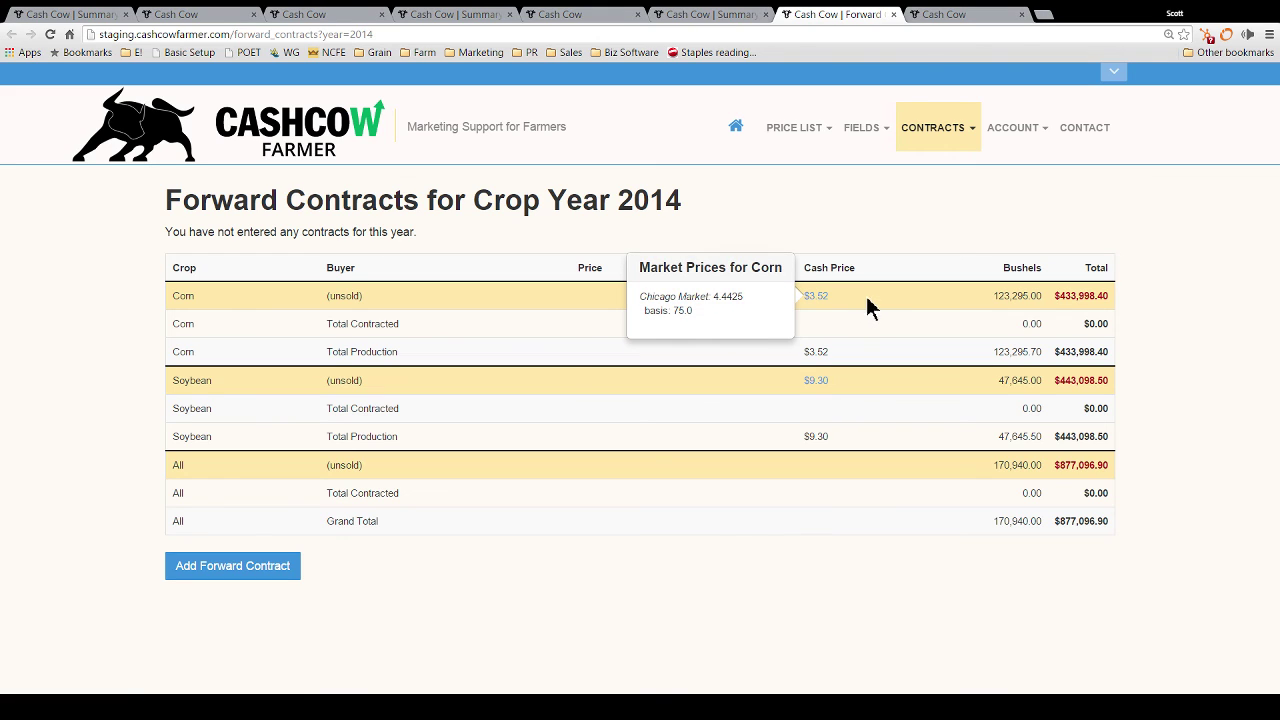
click(897, 310)
drag(996, 298, 1042, 302)
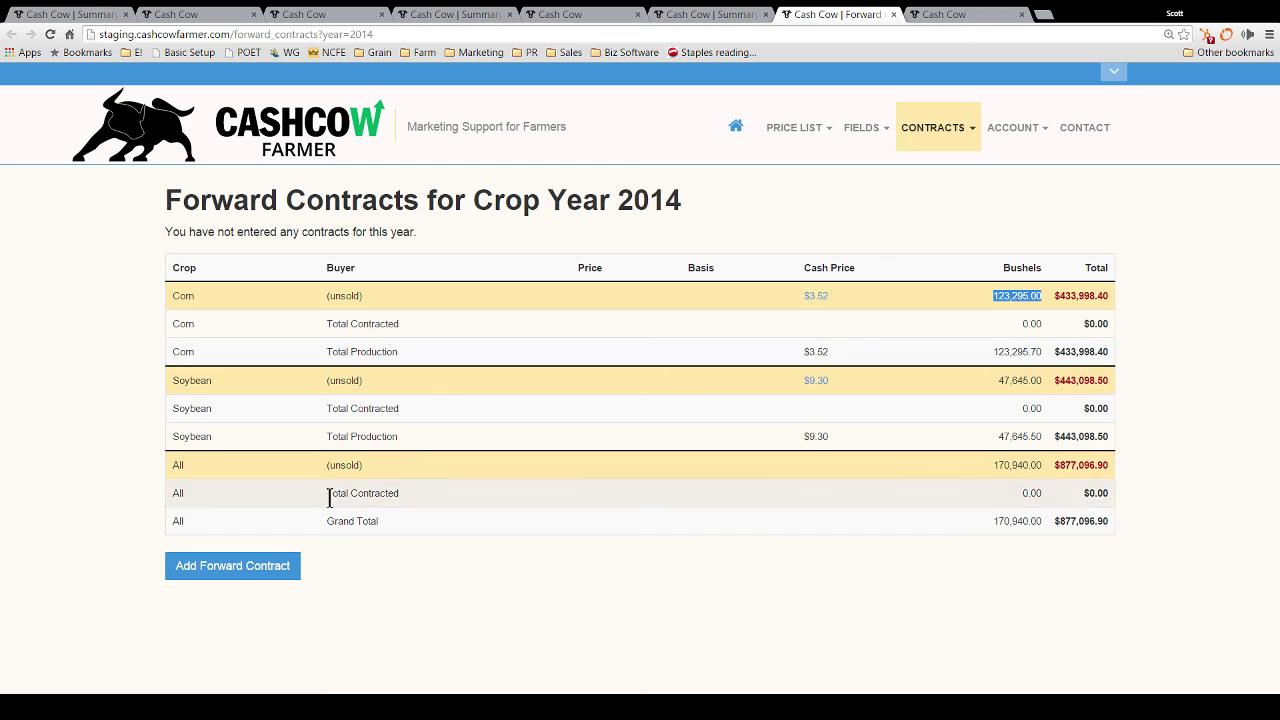
- Add a 2014 forward contract with buyer SDWG Andover Harvest for 50000 bushels of corn at 4.25 dollars with a 65-cent basis
click(273, 575)
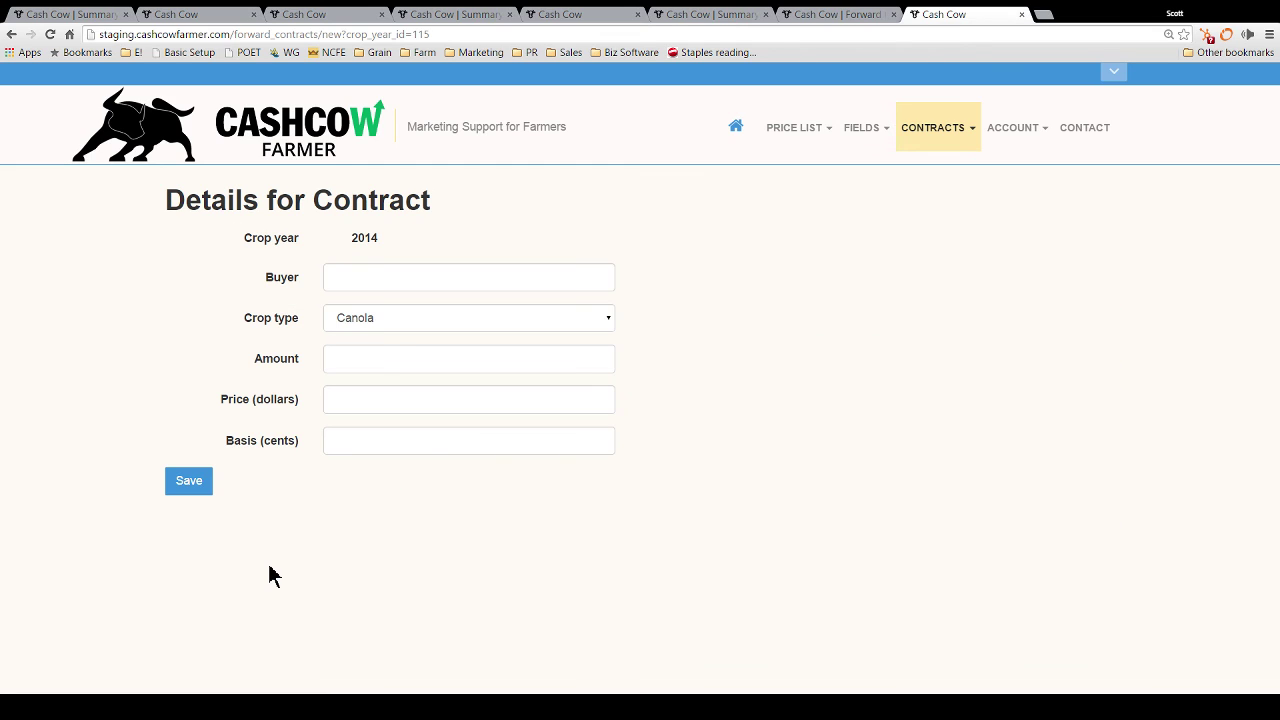
click(423, 310)
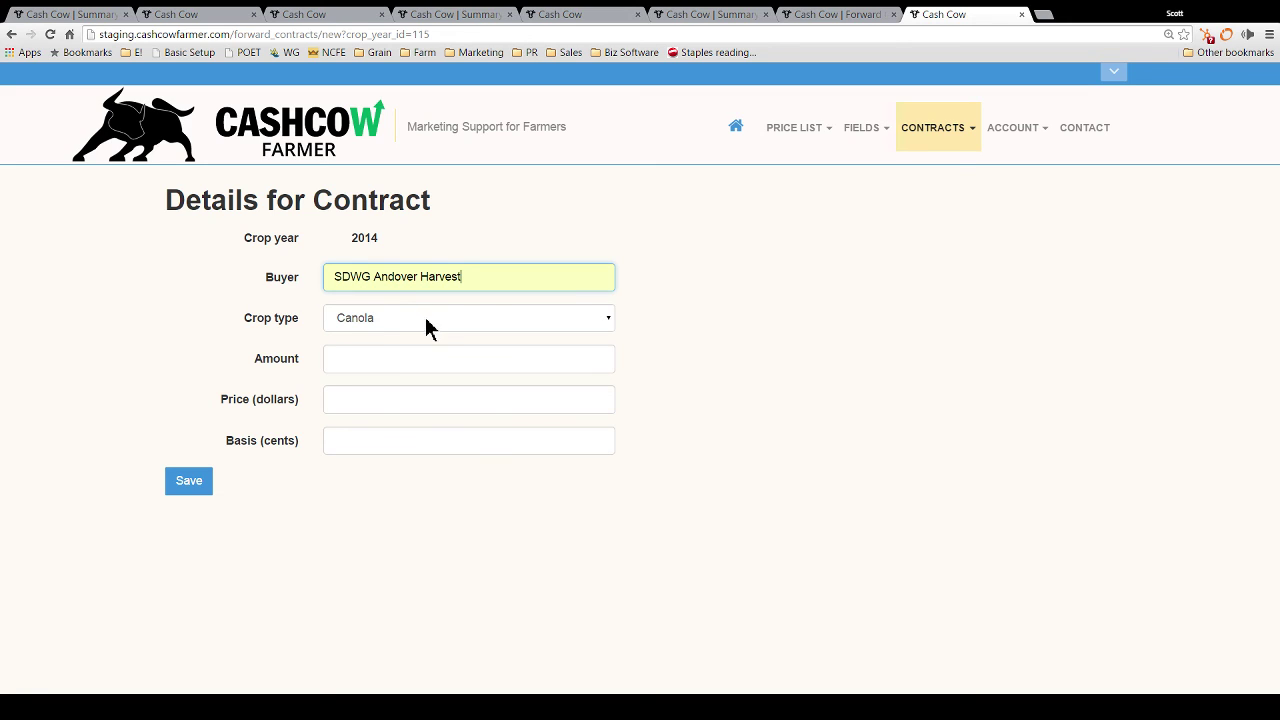
click(426, 320)
click(427, 355)
click(428, 355)
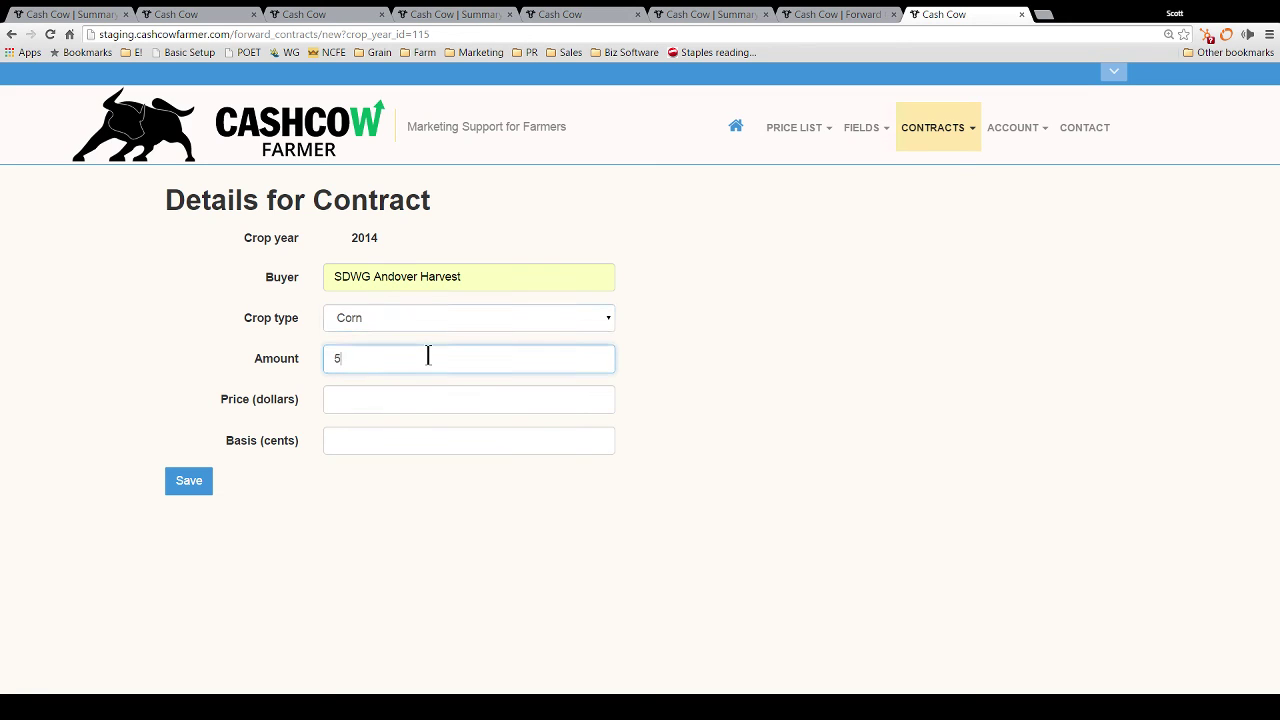
click(380, 406)
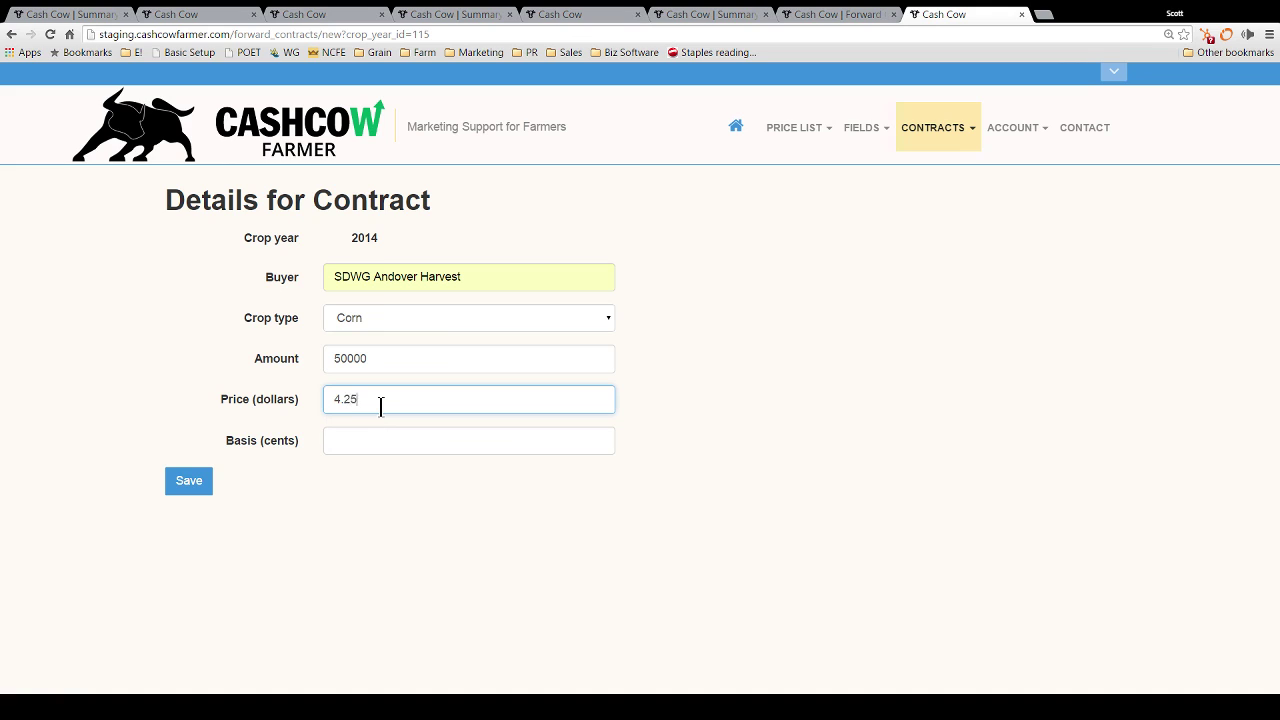
click(338, 440)
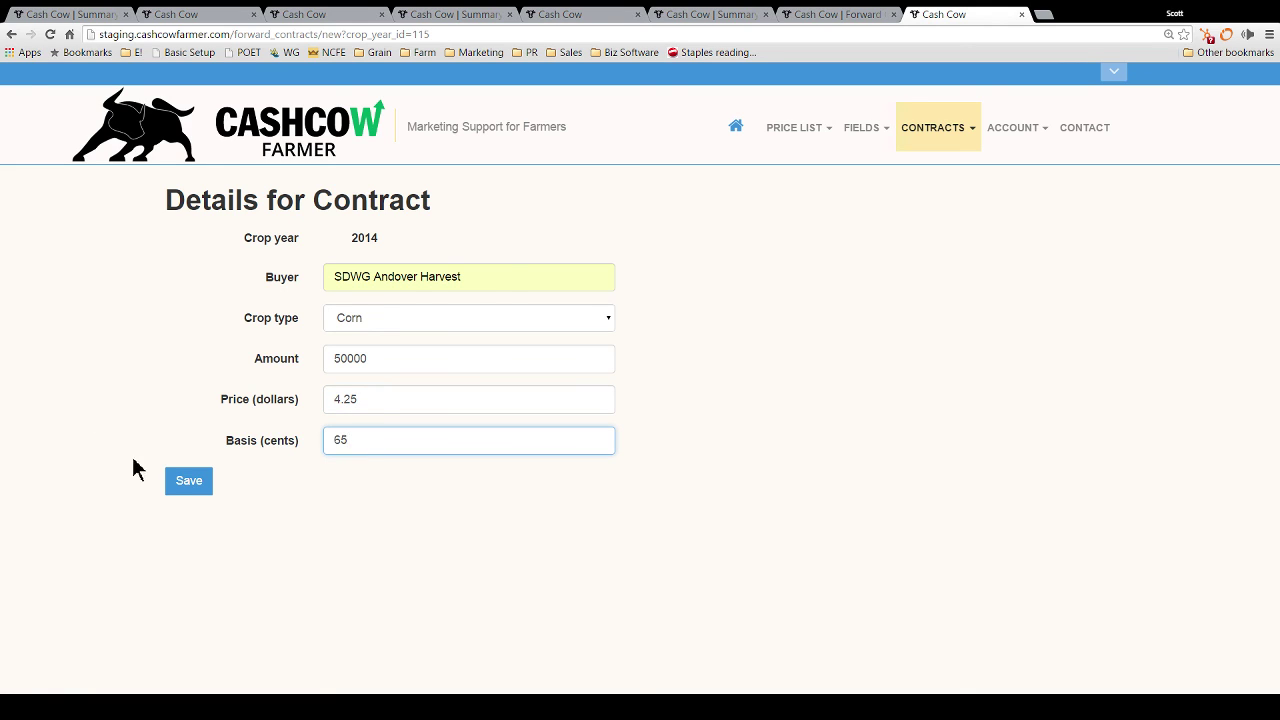
click(189, 480)
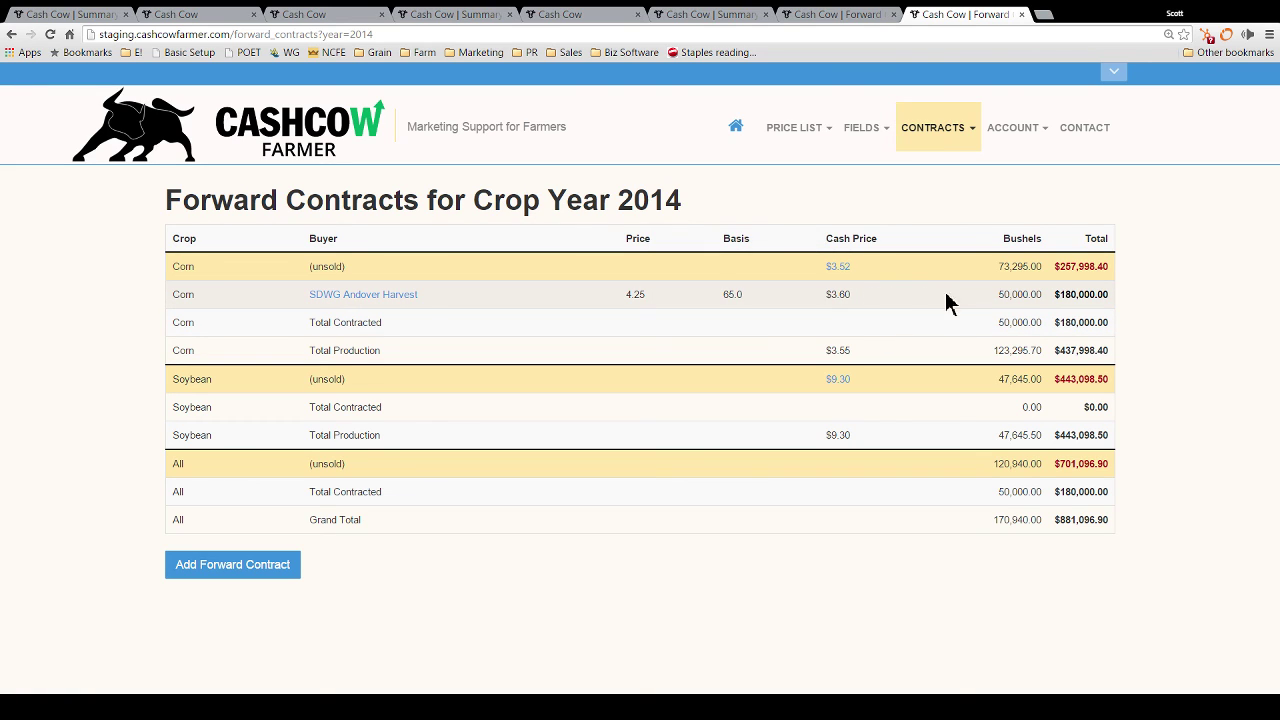
- Compare the SDWG Andover Harvest contract's bushels and total with the remaining unsold corn bushels
drag(997, 296, 1107, 295)
drag(997, 266, 1039, 268)
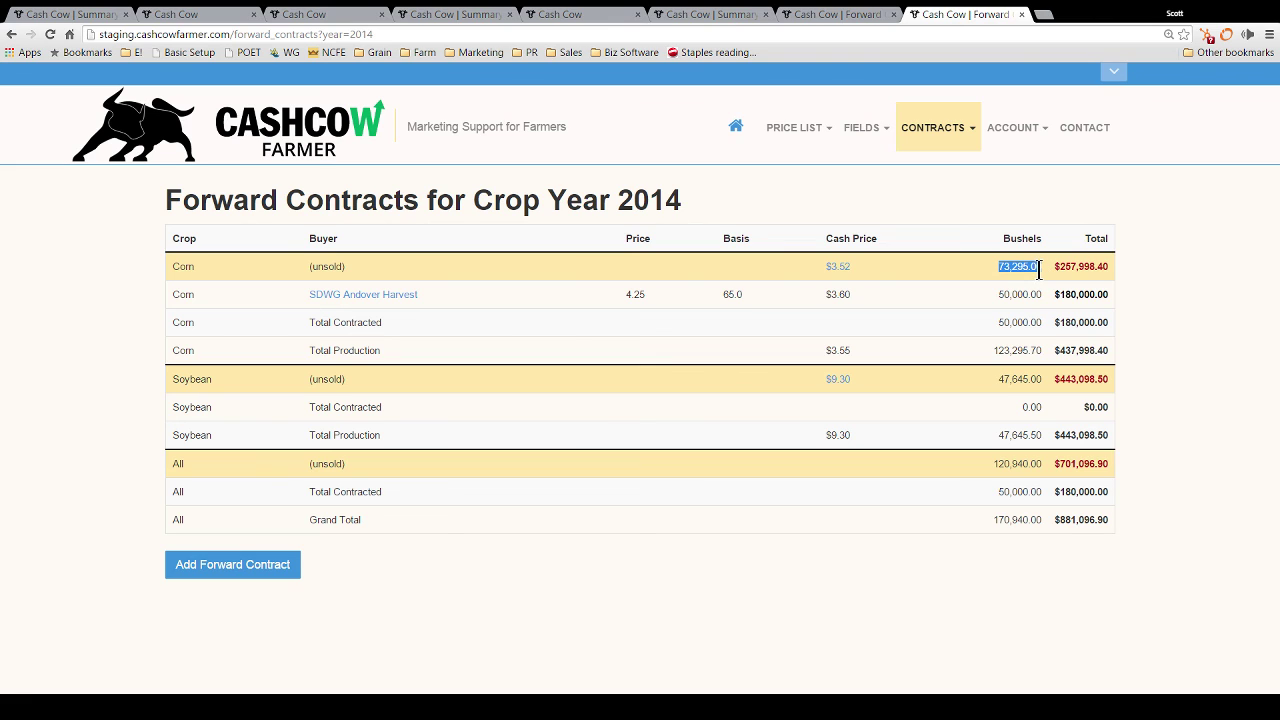
click(898, 204)
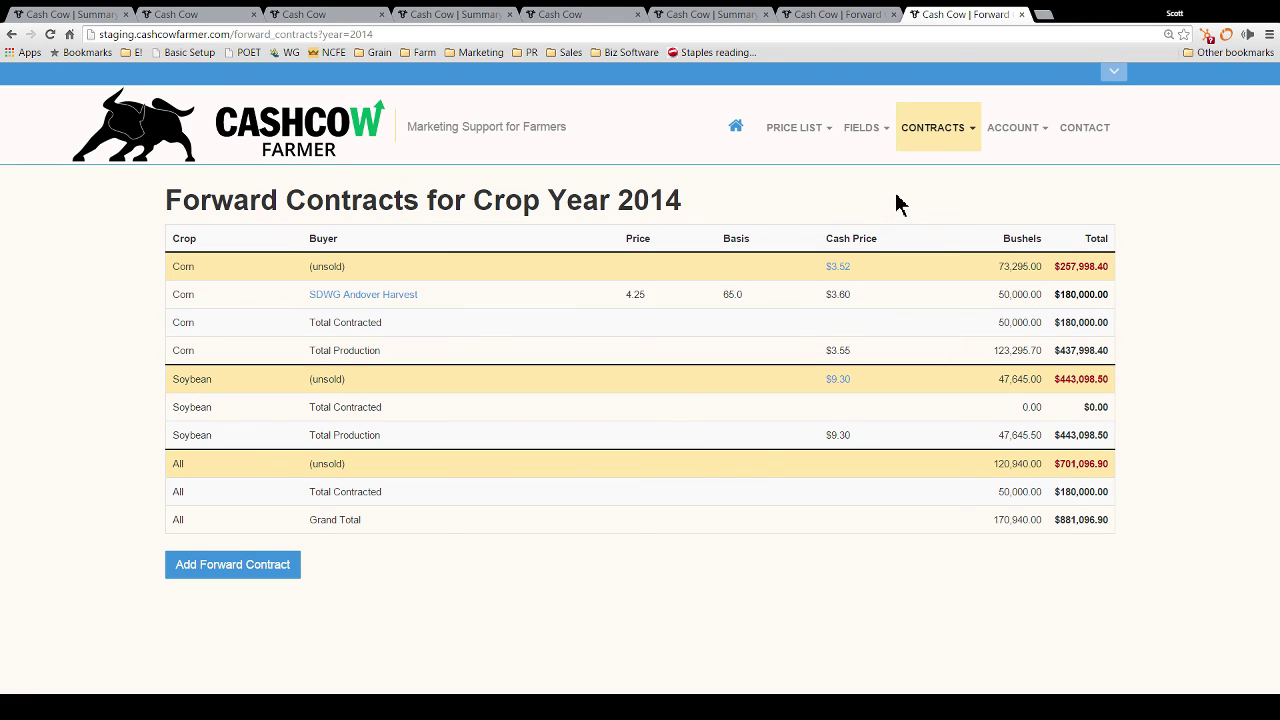
- Open the field summary for crop year 2014
click(874, 136)
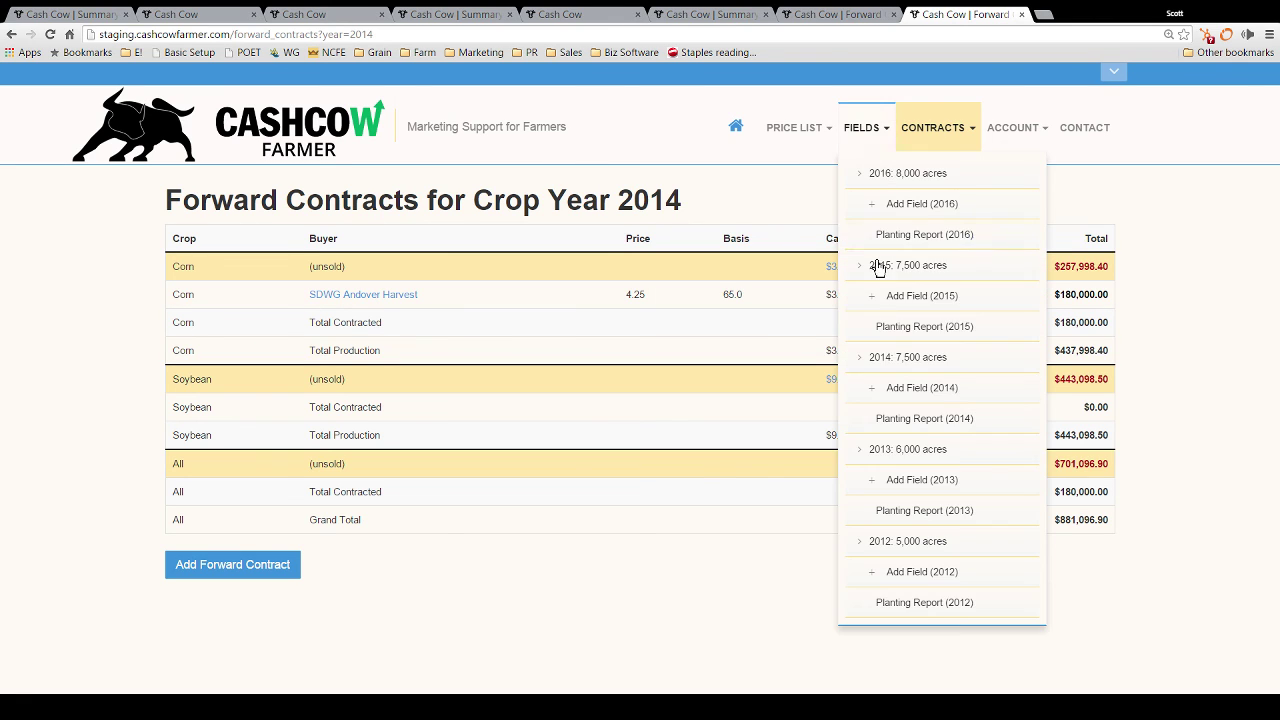
click(897, 358)
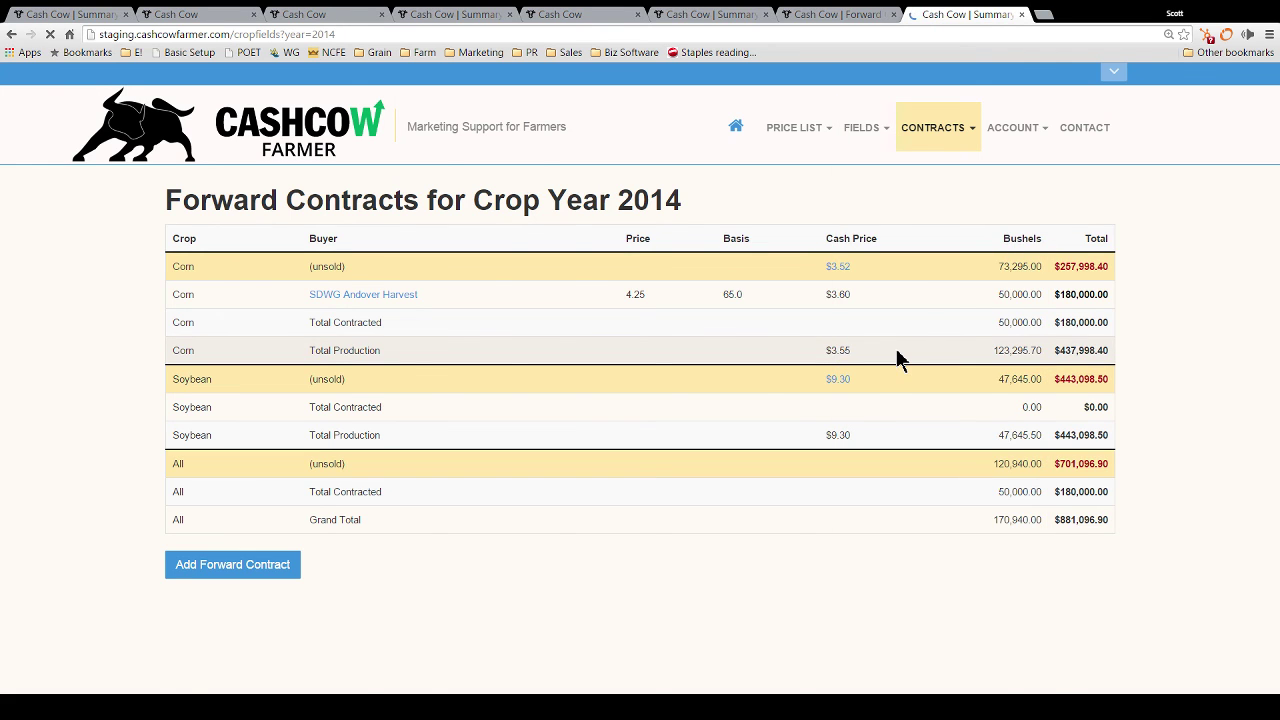